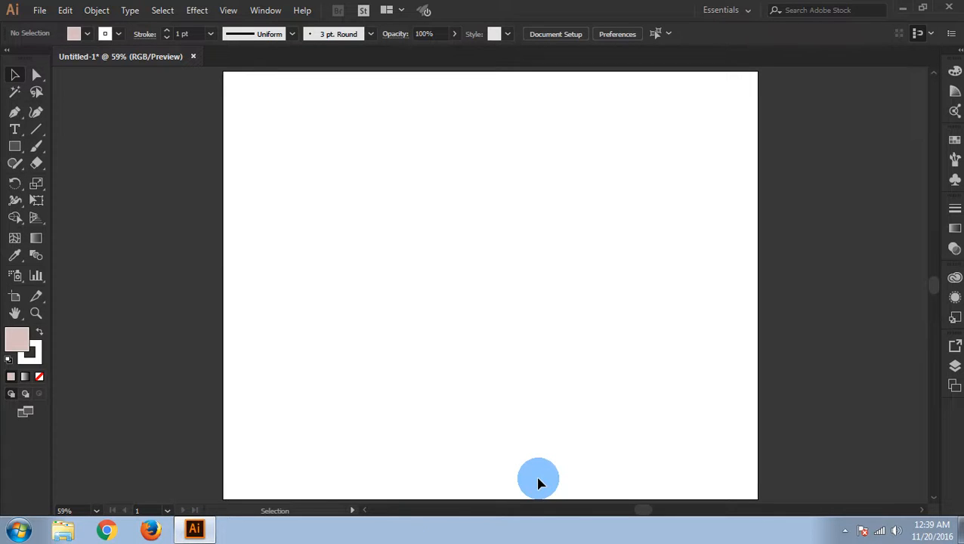
Display the Pathfinder panel and place it over the artboard's right edge
{"action": "scroll", "coordinate": [538, 483], "scroll_direction": "up", "scroll_amount": 1}
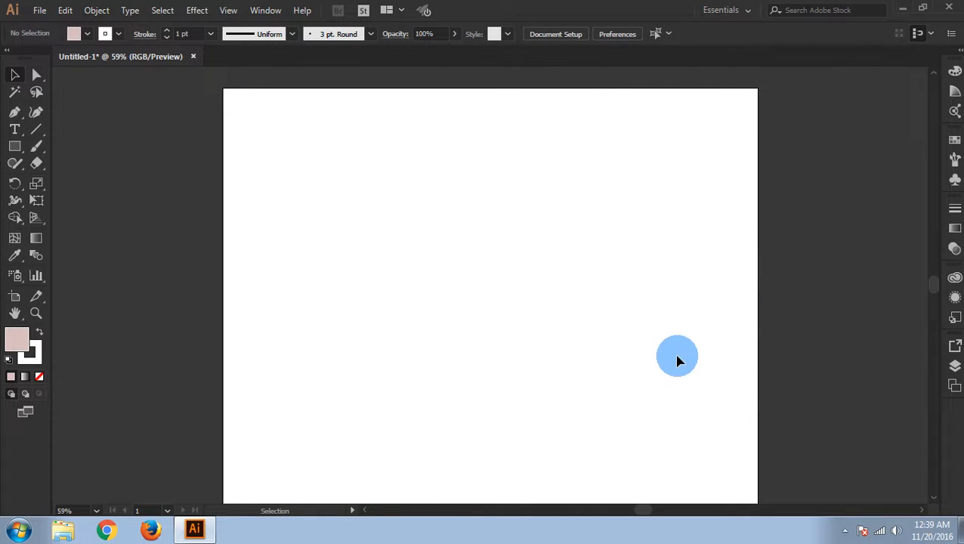
{"action": "left_click", "coordinate": [267, 11]}
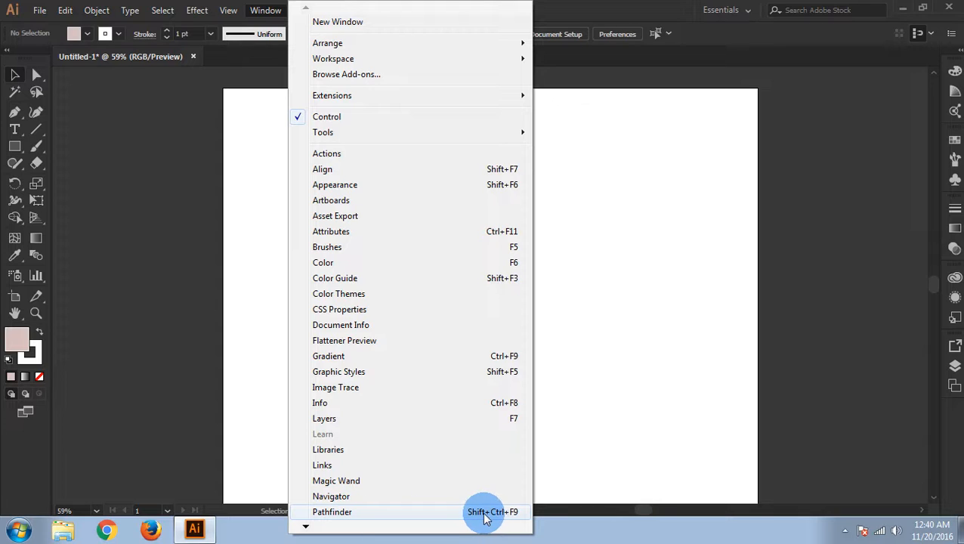
{"action": "left_click", "coordinate": [762, 329]}
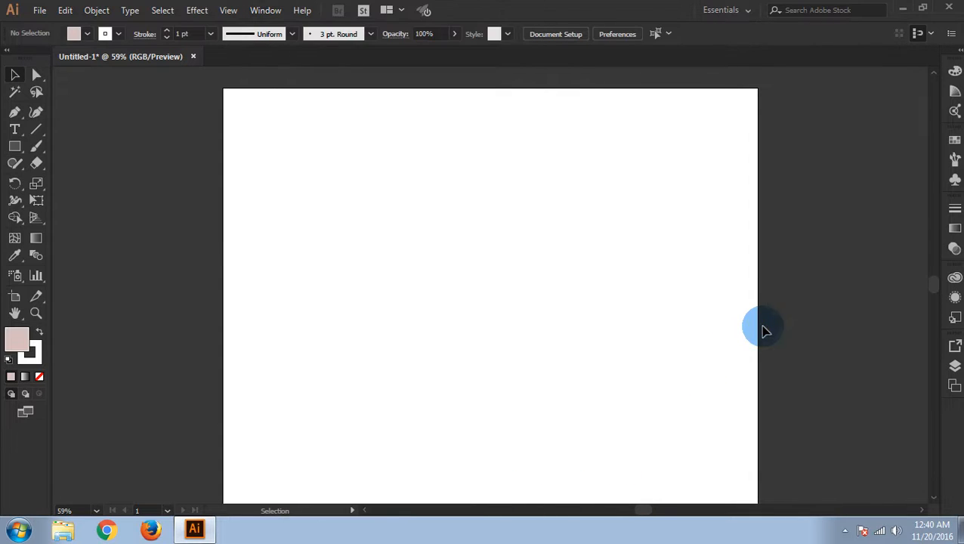
{"action": "key", "text": "ctrl+shift"}
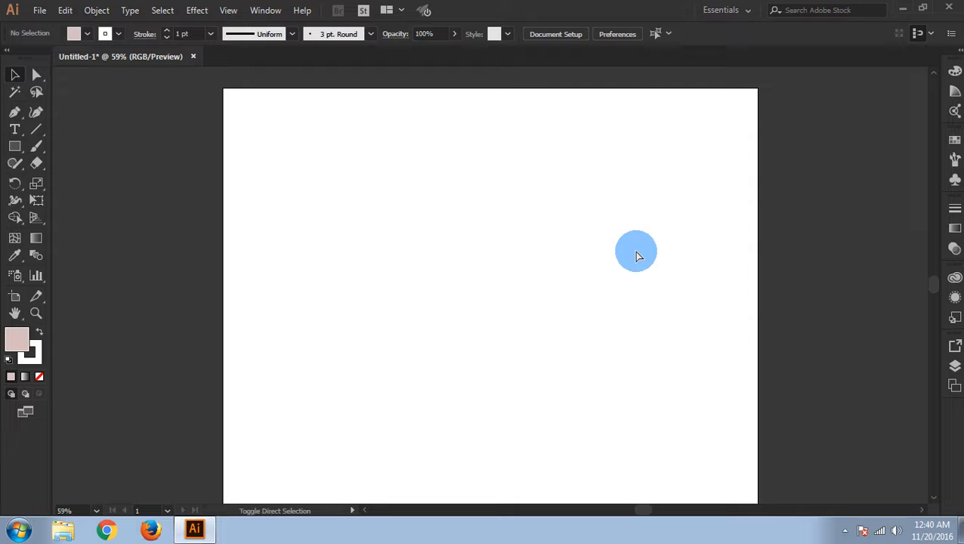
{"action": "key", "text": "ctrl+shift+F9"}
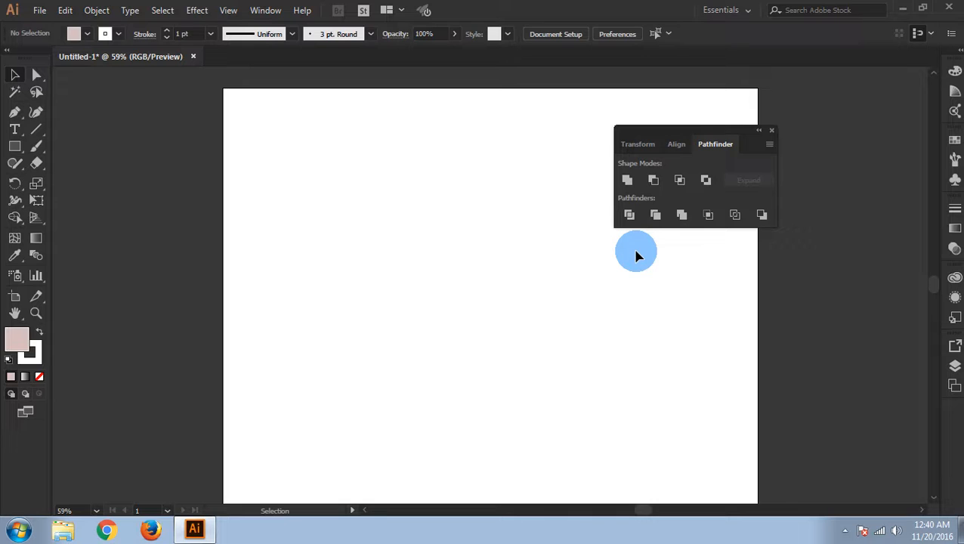
{"action": "left_click_drag", "start_coordinate": [675, 139], "coordinate": [796, 206]}
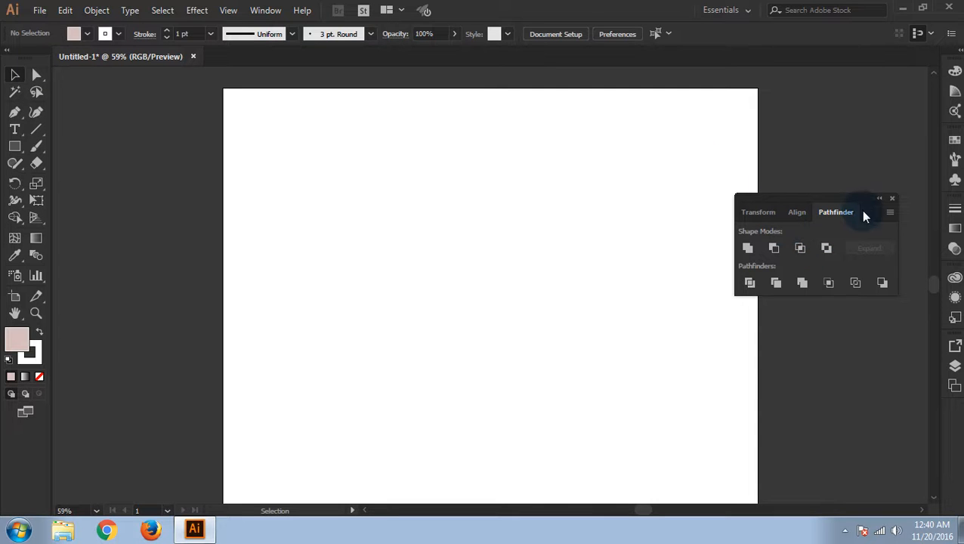
{"action": "left_click", "coordinate": [261, 10]}
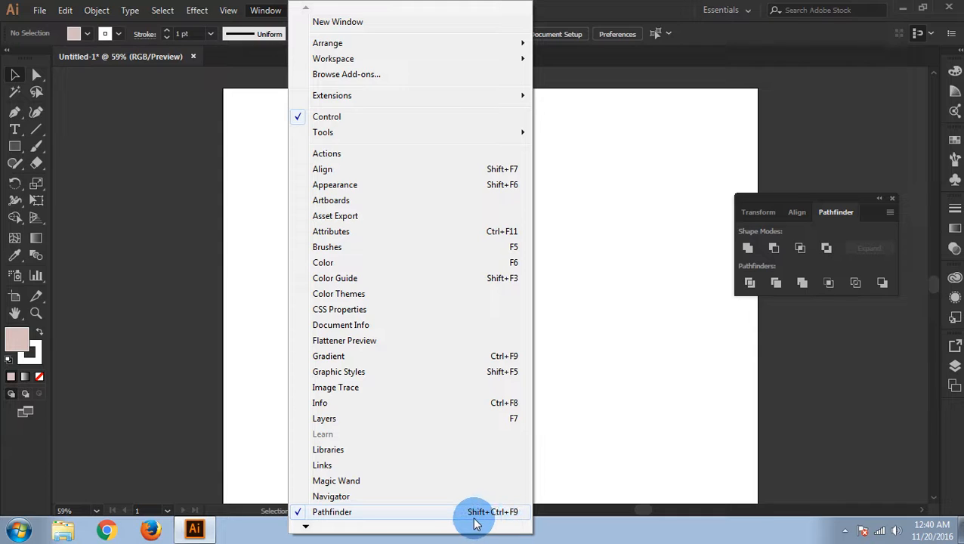
{"action": "left_click", "coordinate": [794, 425]}
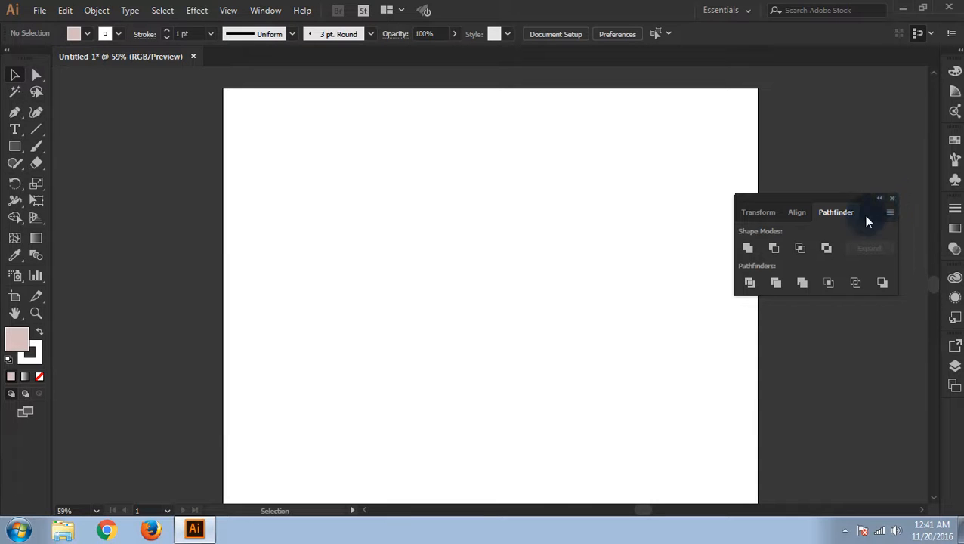
{"action": "left_click_drag", "start_coordinate": [791, 201], "coordinate": [800, 154]}
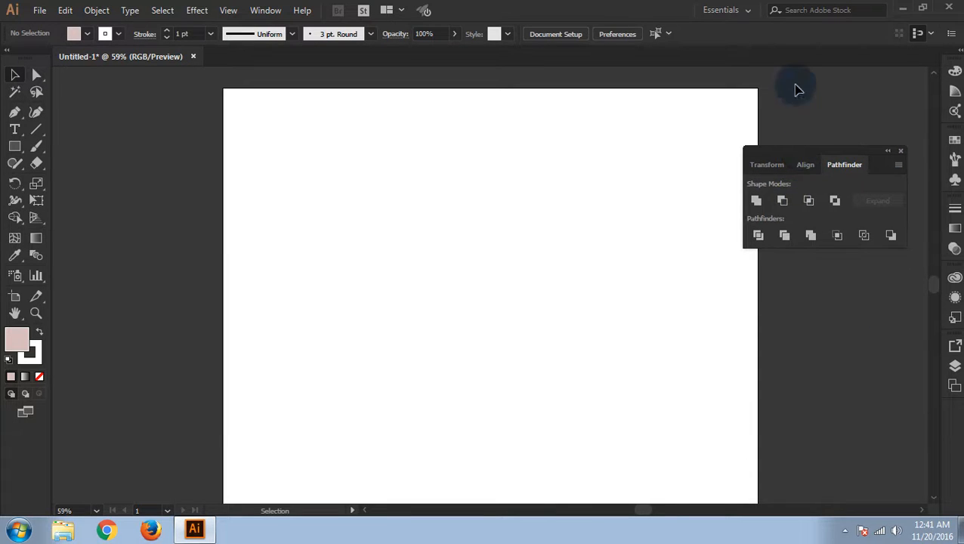
Examine the Pathfinder Options settings and close them without changes
{"action": "left_click", "coordinate": [754, 208]}
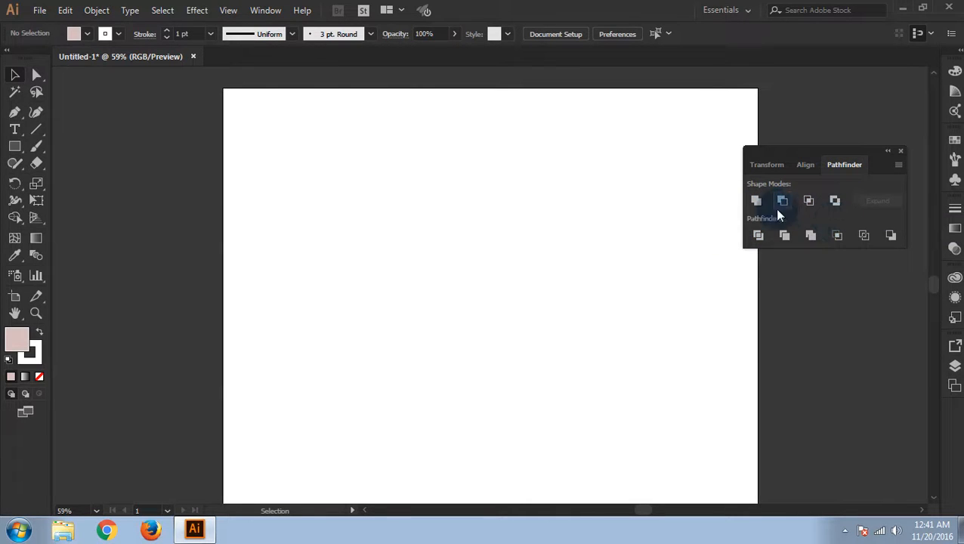
{"action": "left_click", "coordinate": [816, 238]}
{"action": "left_click", "coordinate": [898, 165]}
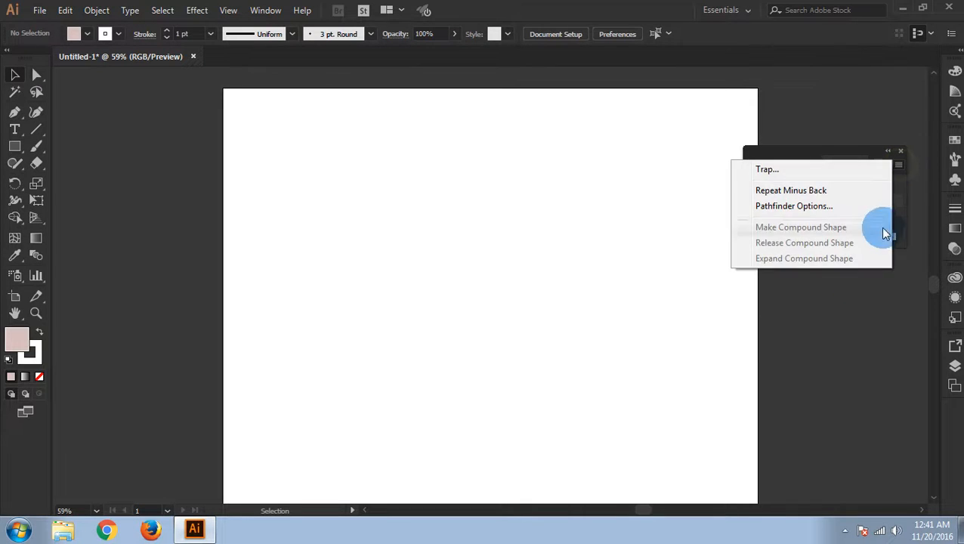
{"action": "left_click", "coordinate": [822, 207]}
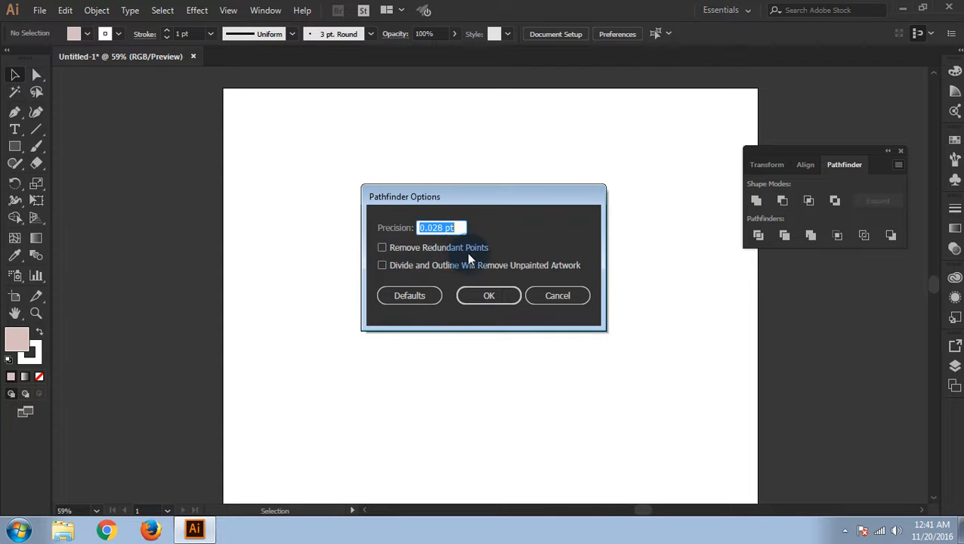
{"action": "left_click", "coordinate": [562, 300]}
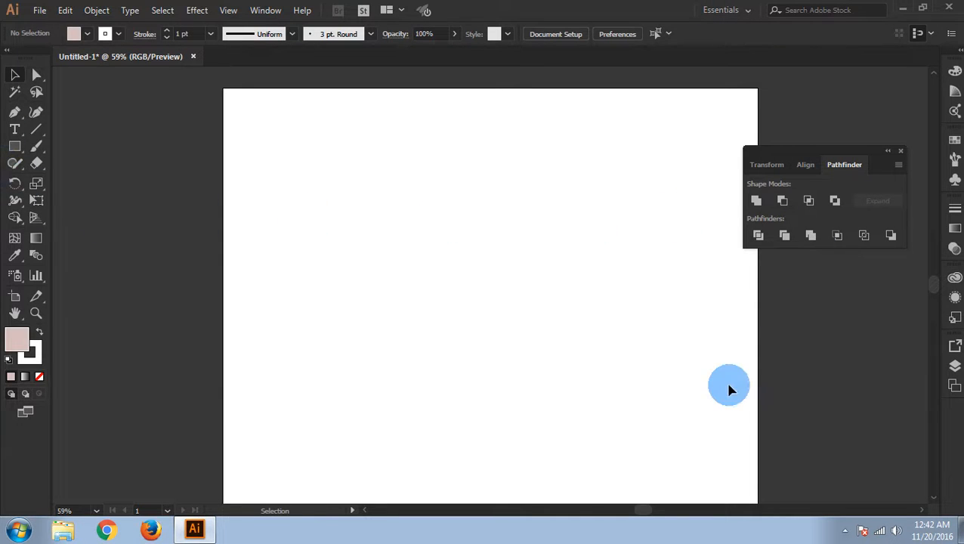
Draw a tall rectangle about 260 px wide and place it in the artboard's upper-left area
{"action": "left_click", "coordinate": [14, 146]}
{"action": "left_click_drag", "start_coordinate": [315, 200], "coordinate": [424, 376]}
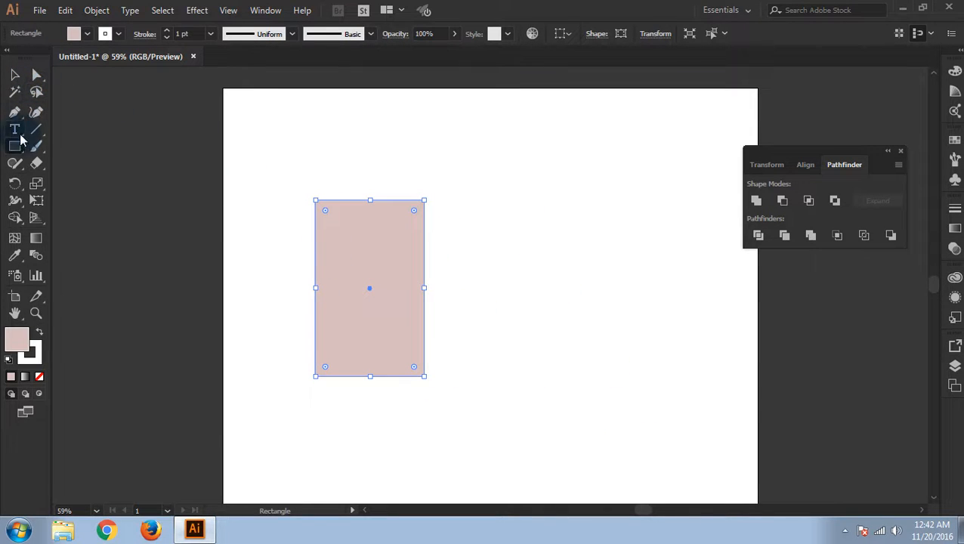
{"action": "left_click", "coordinate": [14, 75]}
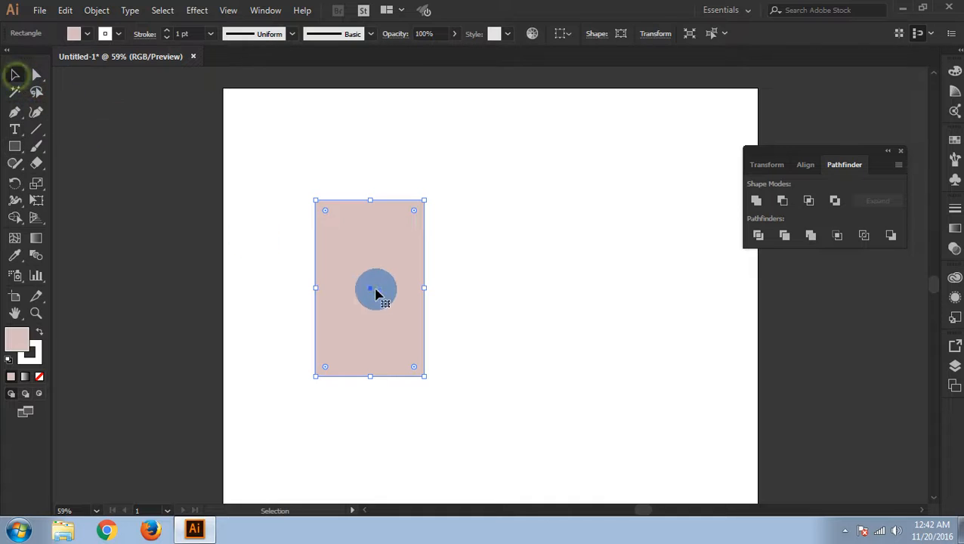
{"action": "left_click_drag", "start_coordinate": [404, 294], "coordinate": [390, 249]}
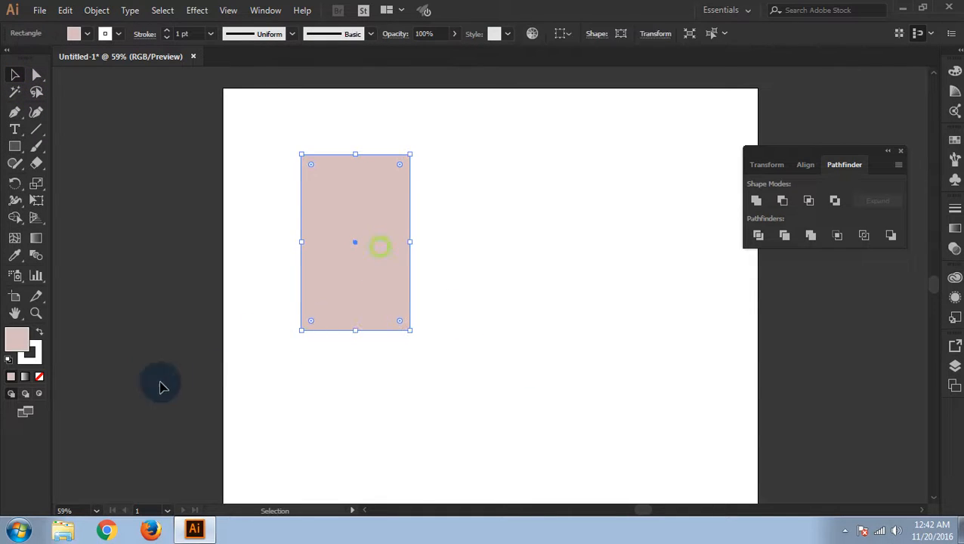
Fill the rectangle with bright red
{"action": "double_click", "coordinate": [25, 348]}
{"action": "left_click_drag", "start_coordinate": [344, 253], "coordinate": [478, 179]}
{"action": "left_click", "coordinate": [646, 174]}
{"action": "left_click", "coordinate": [611, 287]}
{"action": "left_click", "coordinate": [361, 257]}
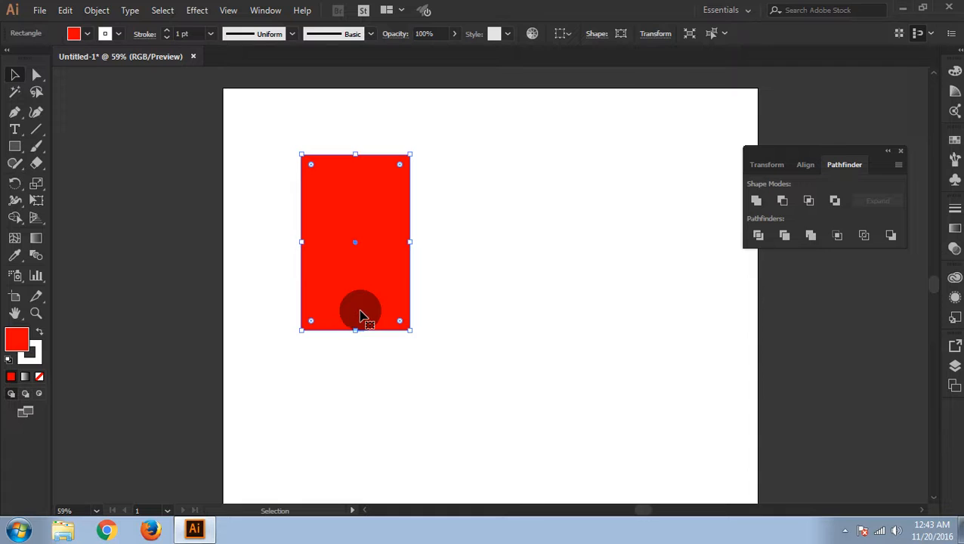
Duplicate the red rectangle and place the copy just to its right and slightly lower
{"action": "left_click_drag", "start_coordinate": [343, 287], "coordinate": [478, 313]}
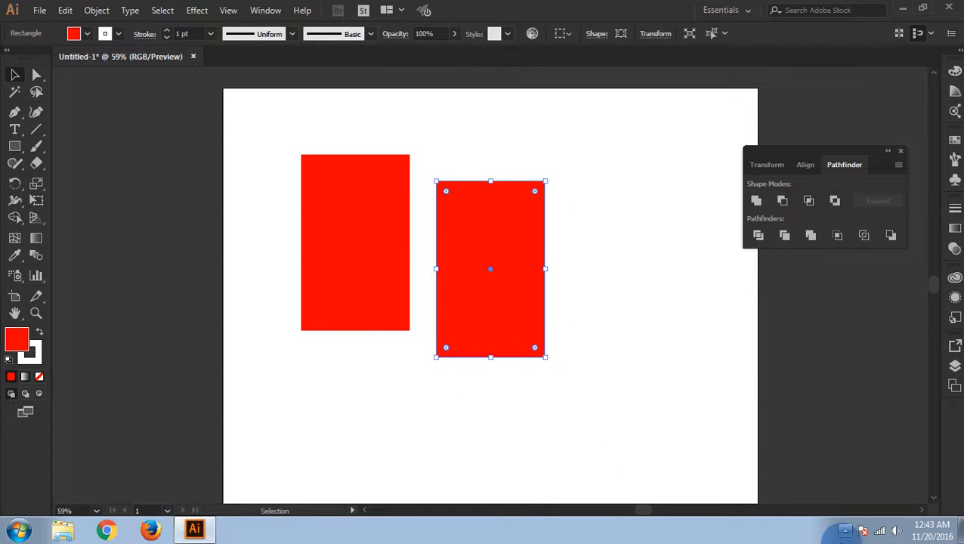
{"action": "left_click", "coordinate": [595, 401]}
{"action": "left_click", "coordinate": [481, 305]}
{"action": "left_click", "coordinate": [344, 231]}
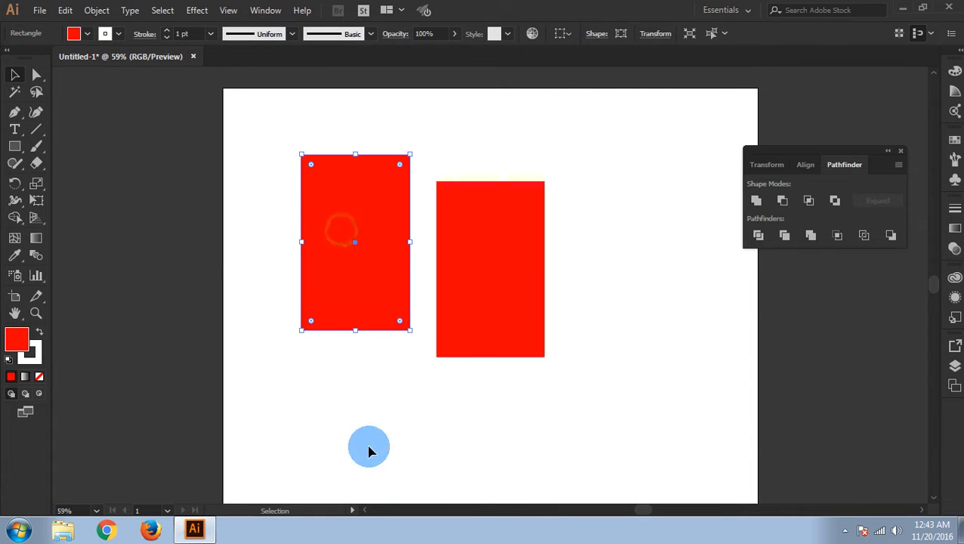
Fill the right-hand rectangle with green
{"action": "left_click", "coordinate": [449, 310]}
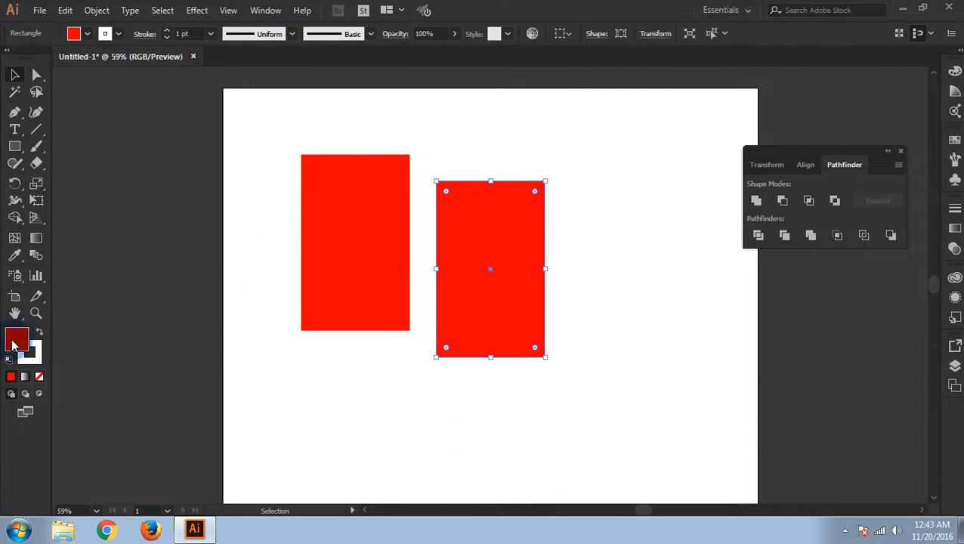
{"action": "double_click", "coordinate": [15, 338]}
{"action": "left_click_drag", "start_coordinate": [504, 258], "coordinate": [505, 287]}
{"action": "left_click", "coordinate": [459, 213]}
{"action": "left_click", "coordinate": [638, 169]}
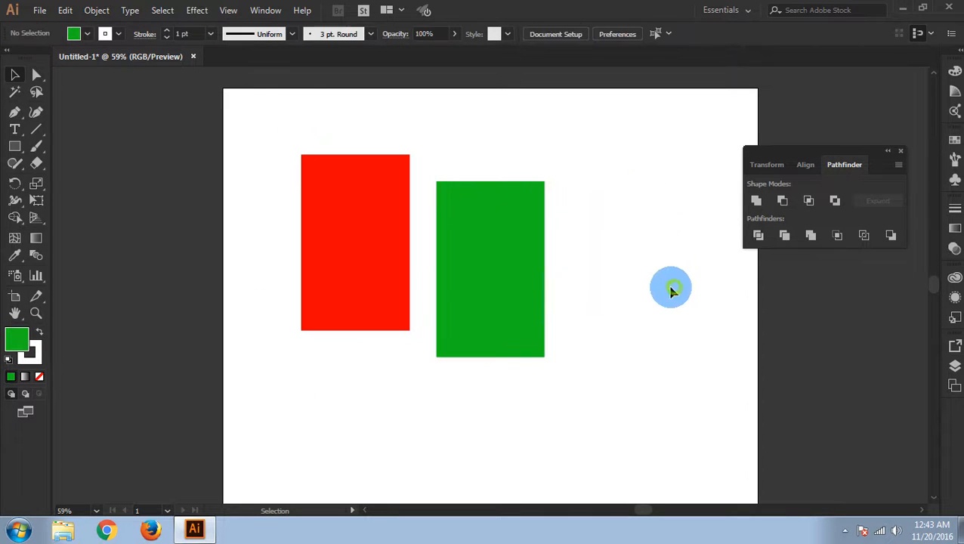
Move the red and green rectangles side by side near the artboard's centre, level with each other and with a gap between
{"action": "left_click_drag", "start_coordinate": [497, 266], "coordinate": [649, 295]}
{"action": "left_click_drag", "start_coordinate": [384, 244], "coordinate": [458, 302]}
{"action": "left_click_drag", "start_coordinate": [617, 329], "coordinate": [554, 329]}
{"action": "left_click", "coordinate": [546, 162]}
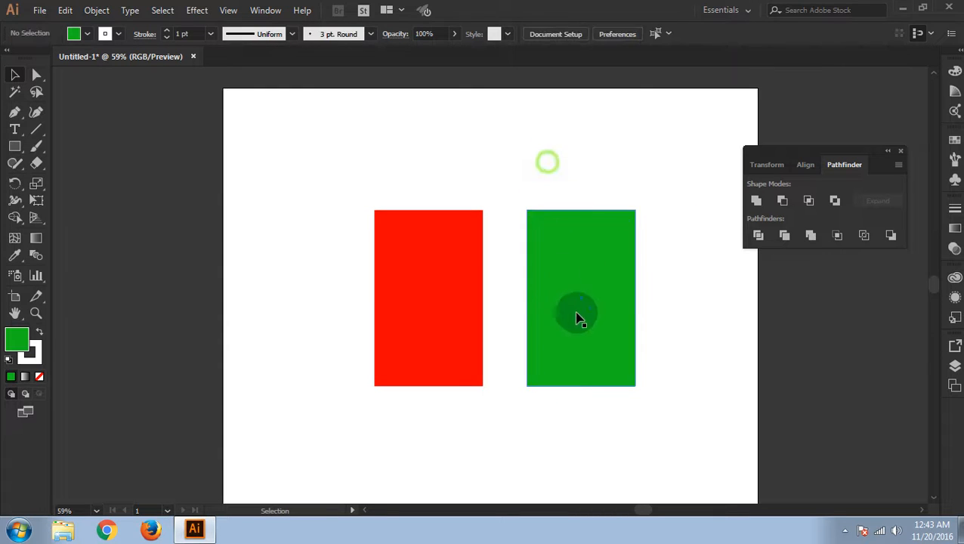
Shorten the red rectangle to a height of about 284 px and shift both rectangles further left on the artboard
{"action": "left_click", "coordinate": [389, 332]}
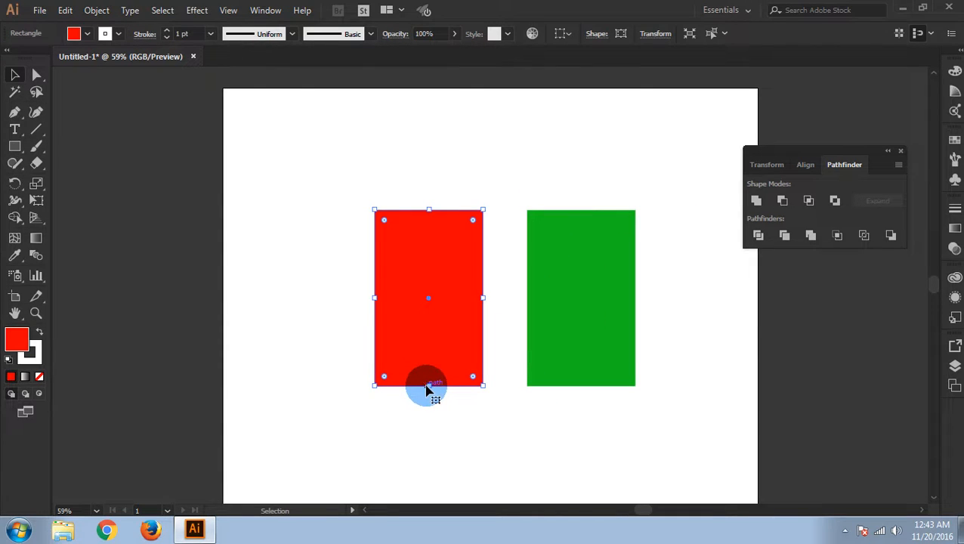
{"action": "left_click_drag", "start_coordinate": [431, 386], "coordinate": [441, 329]}
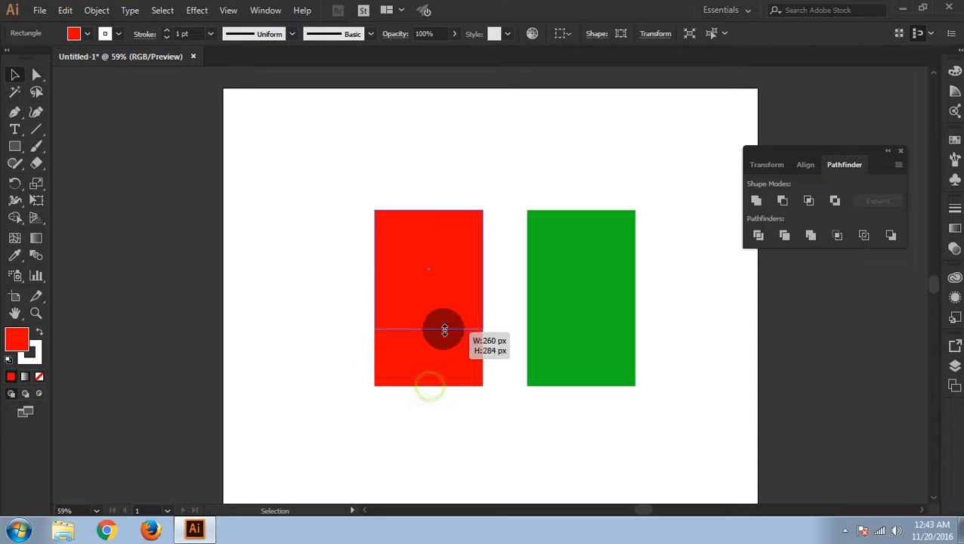
{"action": "left_click_drag", "start_coordinate": [415, 264], "coordinate": [321, 276]}
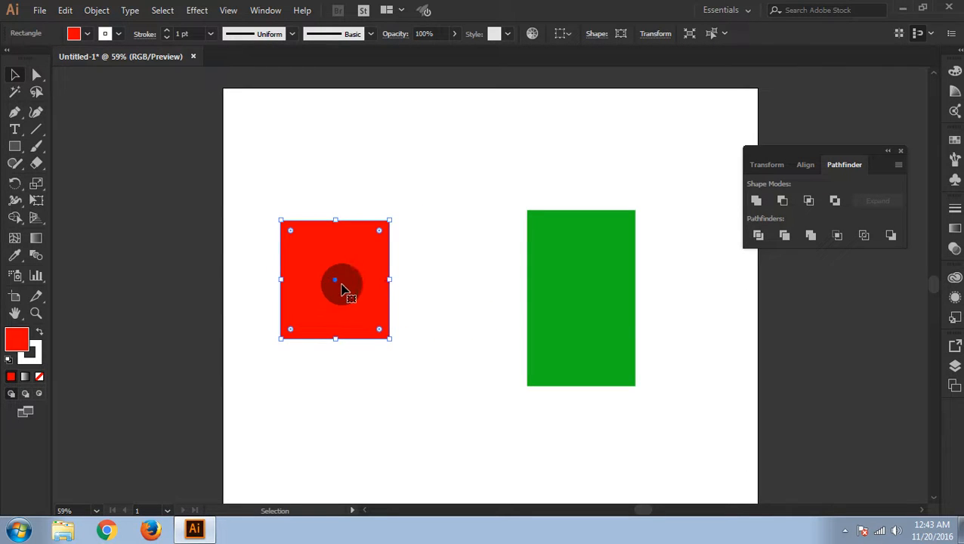
{"action": "left_click_drag", "start_coordinate": [599, 309], "coordinate": [516, 294]}
{"action": "left_click", "coordinate": [656, 389]}
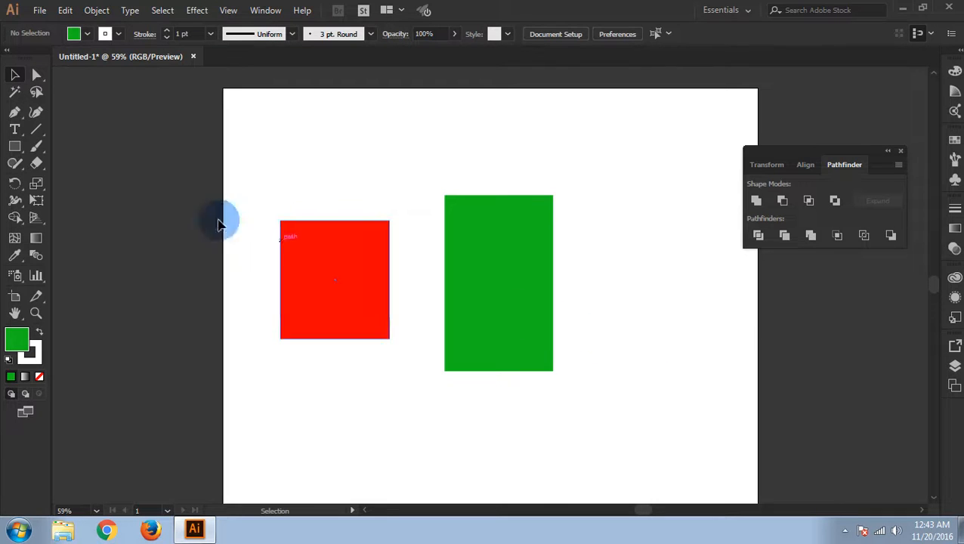
Draw a slightly tilted five-pointed star above the red rectangle, overlapping the artboard's top edge
{"action": "left_click", "coordinate": [16, 148]}
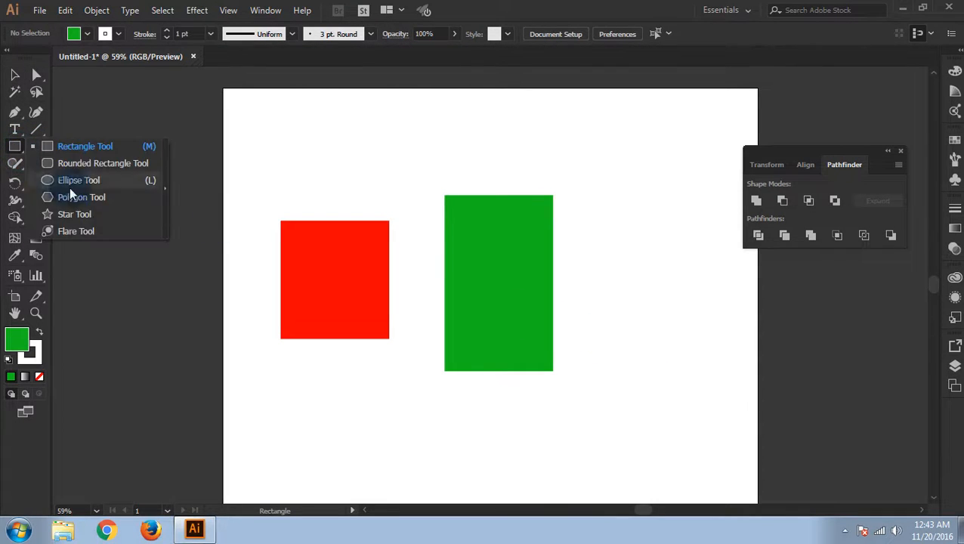
{"action": "left_click", "coordinate": [105, 215]}
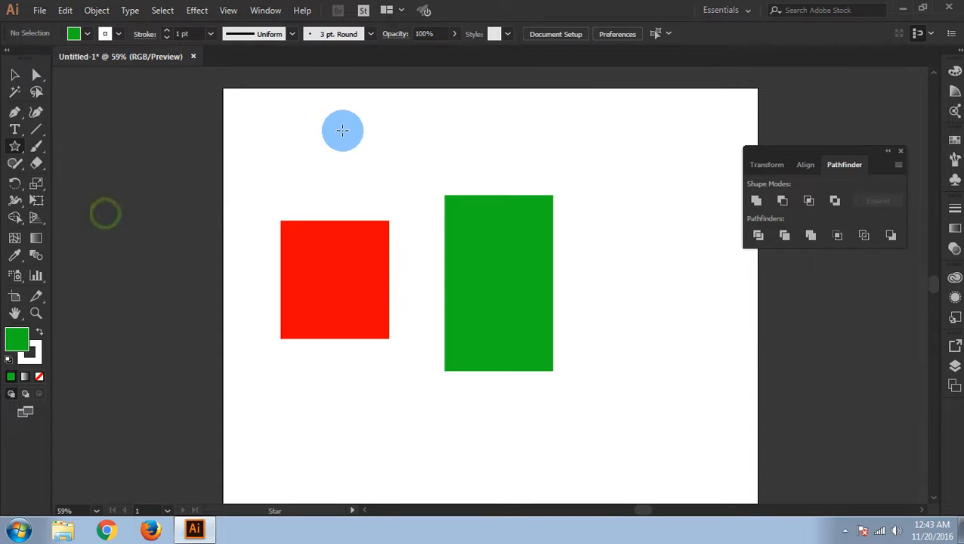
{"action": "left_click_drag", "start_coordinate": [306, 127], "coordinate": [357, 169]}
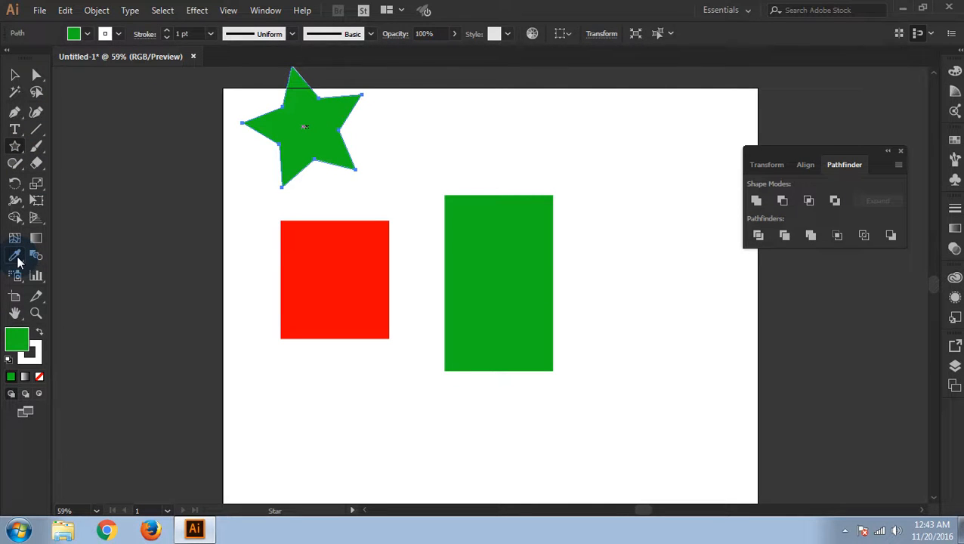
Fill the star with blue at a hue of 238°
{"action": "double_click", "coordinate": [17, 345]}
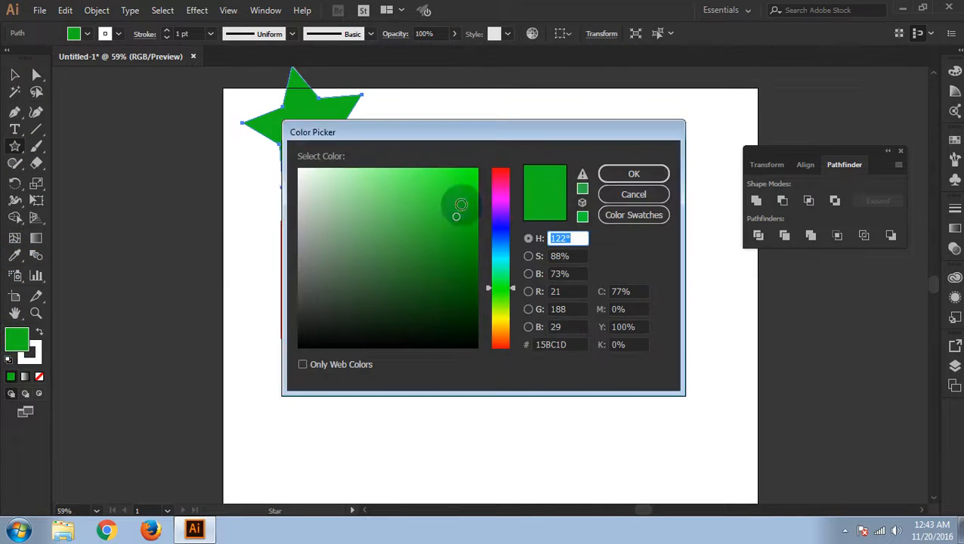
{"action": "left_click", "coordinate": [505, 322]}
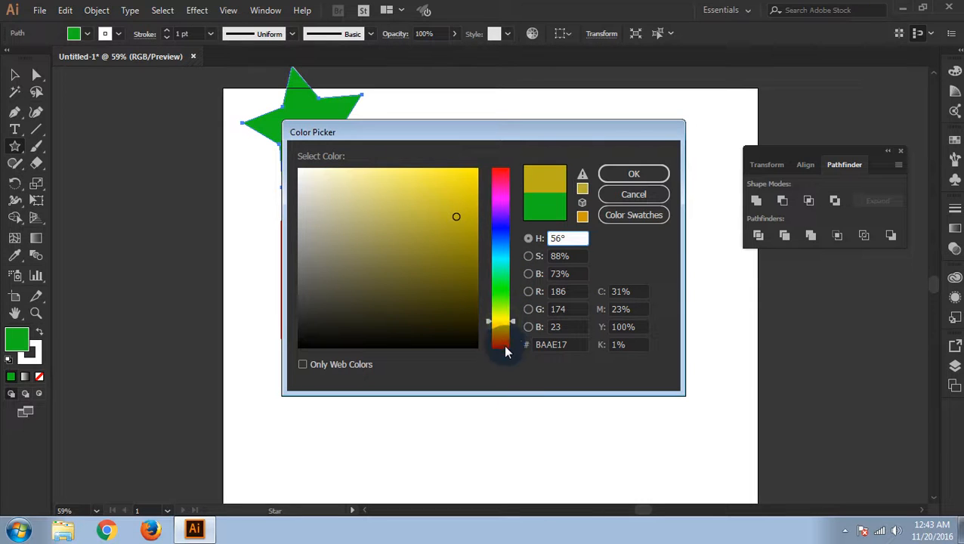
{"action": "left_click", "coordinate": [500, 229]}
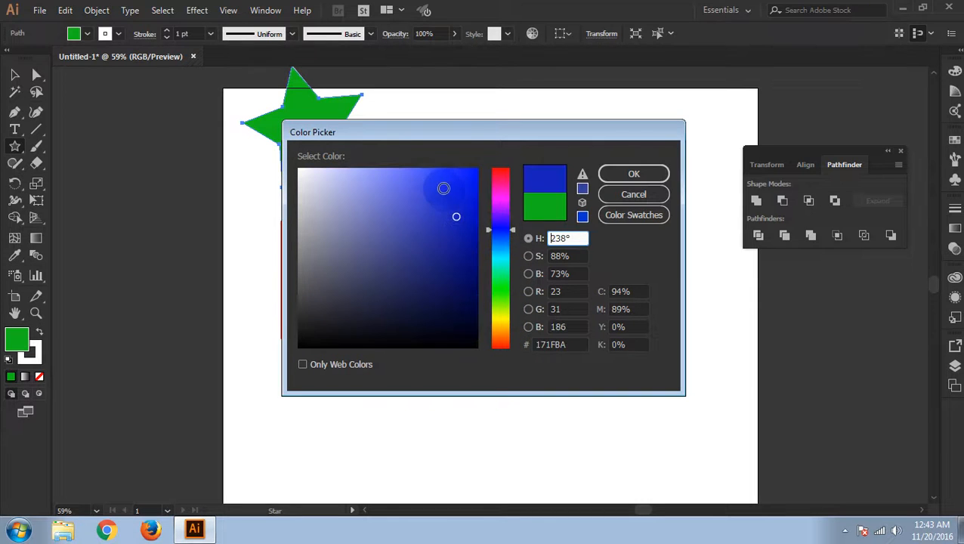
{"action": "left_click", "coordinate": [634, 173]}
Move the blue star to the right of the green rectangle
{"action": "left_click", "coordinate": [15, 74]}
{"action": "left_click", "coordinate": [310, 174]}
{"action": "left_click_drag", "start_coordinate": [310, 174], "coordinate": [646, 299]}
{"action": "left_click", "coordinate": [585, 446]}
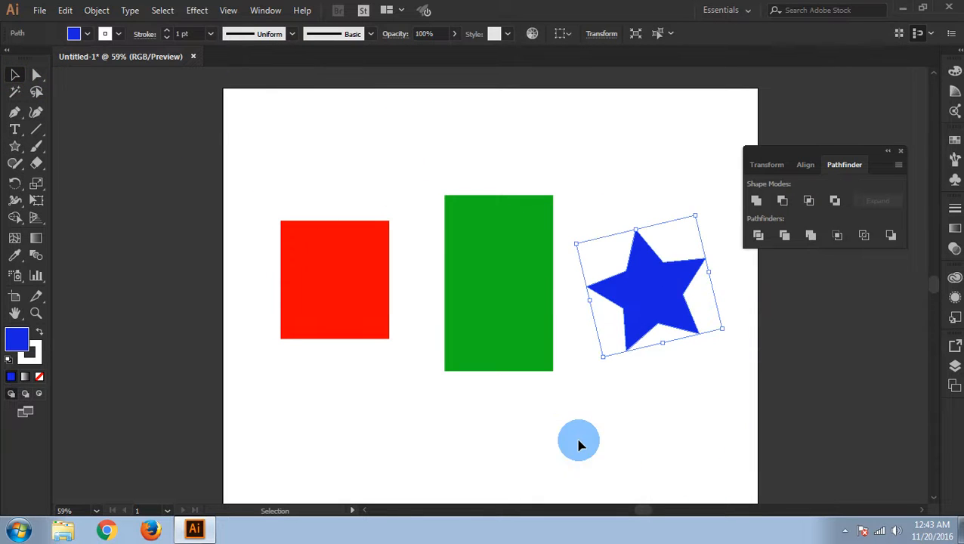
Adjust the positions of the red rectangle, green rectangle and blue star so they form a spaced row
{"action": "left_click_drag", "start_coordinate": [507, 330], "coordinate": [474, 330]}
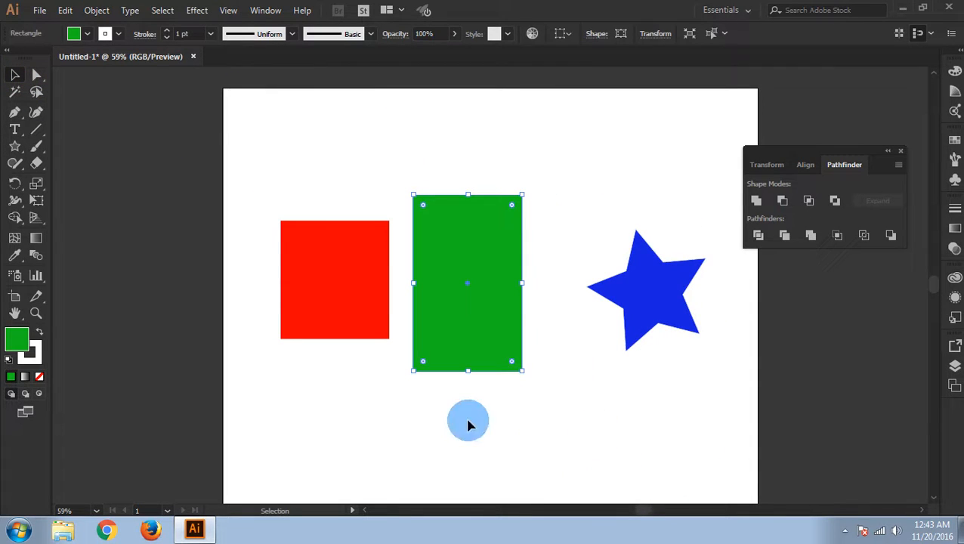
{"action": "left_click", "coordinate": [346, 311]}
{"action": "mouse_move", "coordinate": [337, 297]}
{"action": "left_mouse_down"}
{"action": "mouse_move", "coordinate": [333, 247]}
{"action": "mouse_move", "coordinate": [338, 316]}
{"action": "mouse_move", "coordinate": [348, 311]}
{"action": "left_mouse_up"}
{"action": "left_click_drag", "start_coordinate": [645, 306], "coordinate": [605, 288]}
{"action": "left_click_drag", "start_coordinate": [459, 270], "coordinate": [477, 276]}
{"action": "mouse_move", "coordinate": [470, 334]}
{"action": "left_mouse_down"}
{"action": "mouse_move", "coordinate": [465, 317]}
{"action": "mouse_move", "coordinate": [456, 328]}
{"action": "left_mouse_up"}
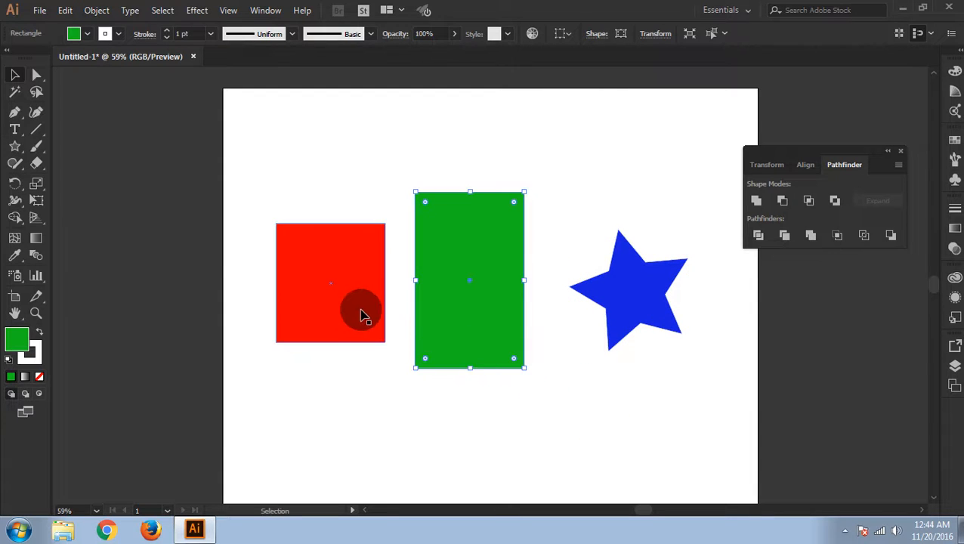
Move the red rectangle, green rectangle and blue star together so green overlaps the red's edge and the star overlaps green
{"action": "left_click_drag", "start_coordinate": [334, 287], "coordinate": [422, 287]}
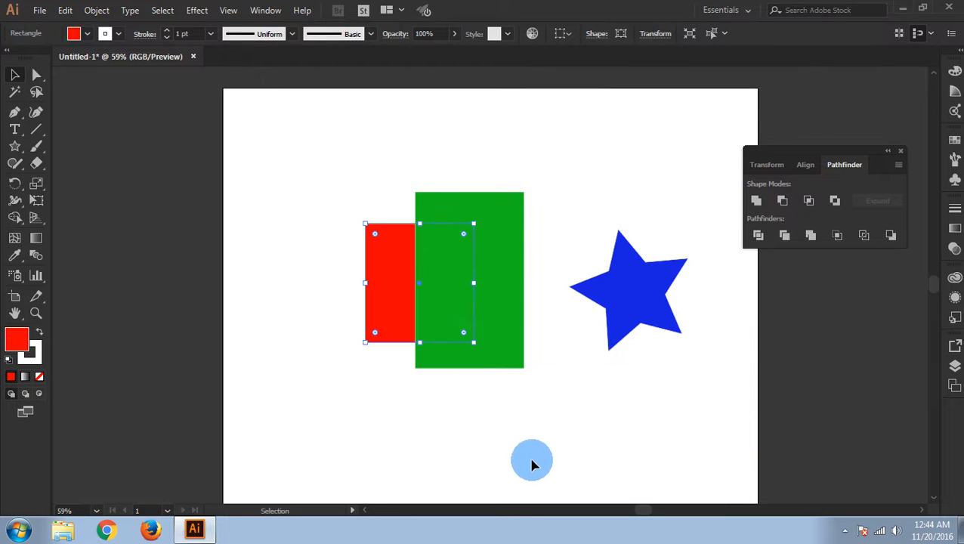
{"action": "left_click", "coordinate": [542, 438]}
{"action": "left_click", "coordinate": [400, 281]}
{"action": "left_click_drag", "start_coordinate": [491, 290], "coordinate": [537, 296]}
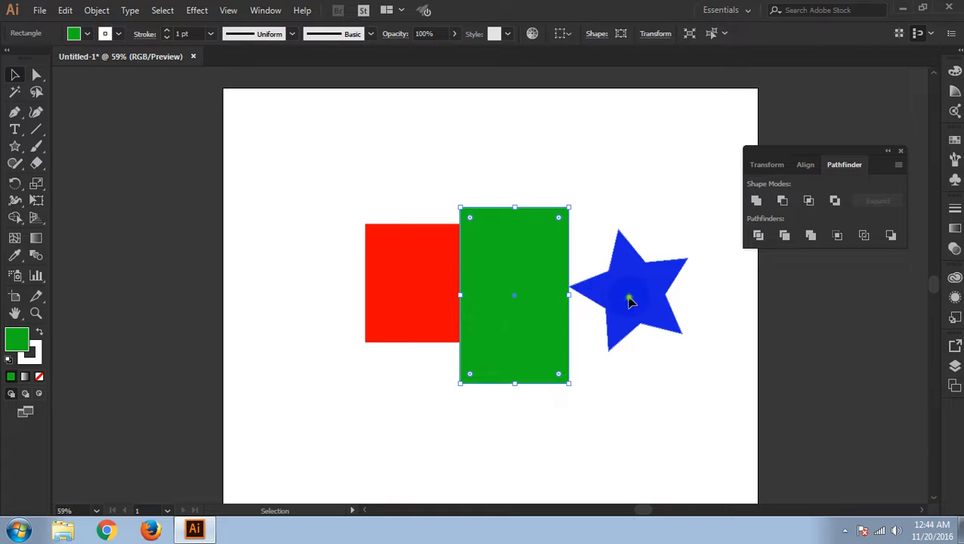
{"action": "left_click_drag", "start_coordinate": [671, 337], "coordinate": [593, 329]}
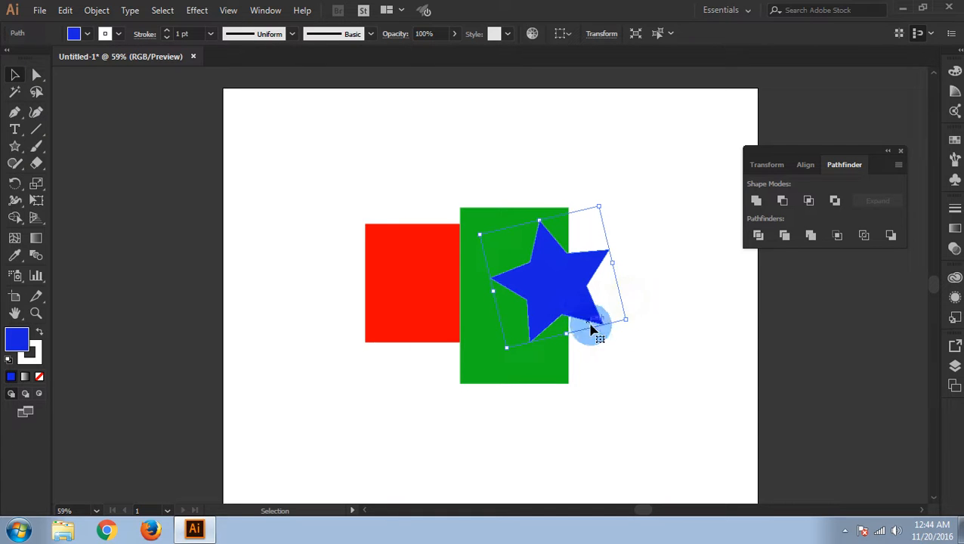
{"action": "left_click", "coordinate": [641, 404]}
{"action": "left_click", "coordinate": [440, 362]}
{"action": "left_click", "coordinate": [410, 286]}
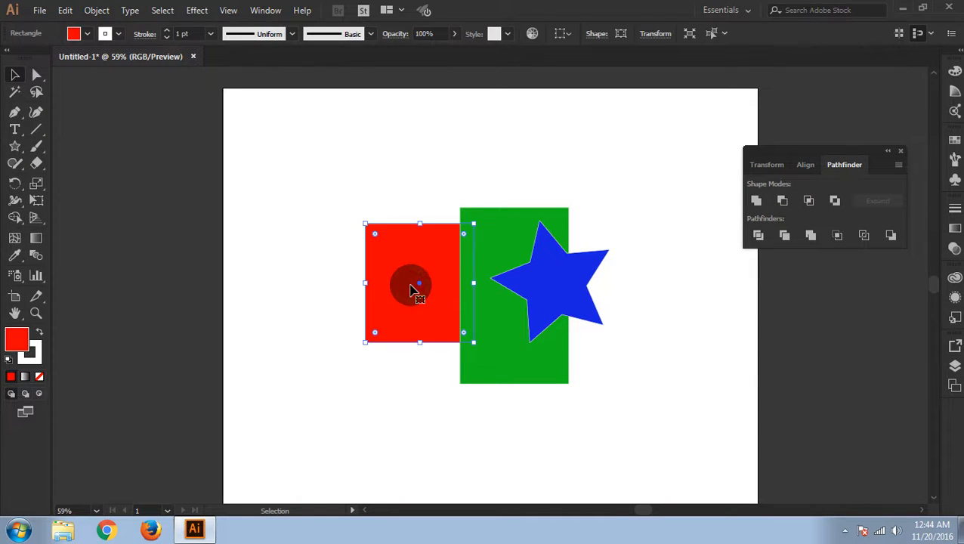
{"action": "left_click", "coordinate": [492, 274]}
{"action": "left_click", "coordinate": [389, 269]}
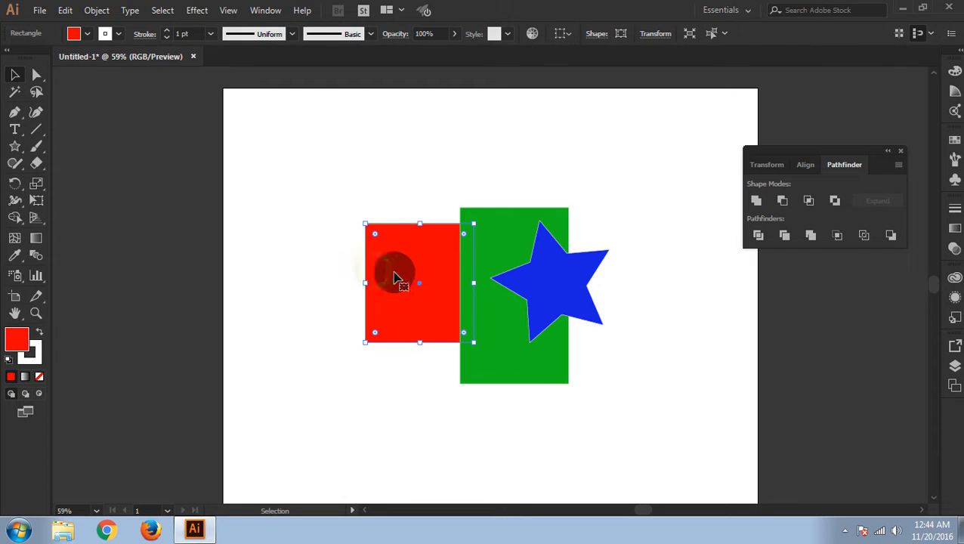
{"action": "left_click", "coordinate": [508, 257]}
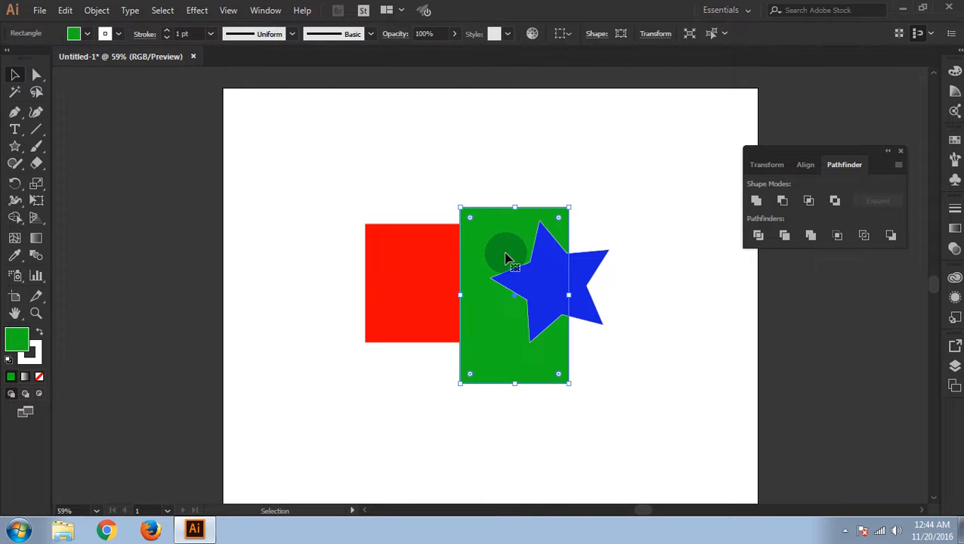
{"action": "left_click", "coordinate": [541, 272]}
{"action": "left_click", "coordinate": [654, 344]}
Shift the green rectangle further over the red one and slightly upward, and nudge the blue star slightly down
{"action": "left_click_drag", "start_coordinate": [518, 357], "coordinate": [500, 344]}
{"action": "left_click", "coordinate": [578, 372]}
{"action": "left_click_drag", "start_coordinate": [573, 294], "coordinate": [573, 298]}
{"action": "left_click", "coordinate": [655, 350]}
{"action": "left_click", "coordinate": [414, 295]}
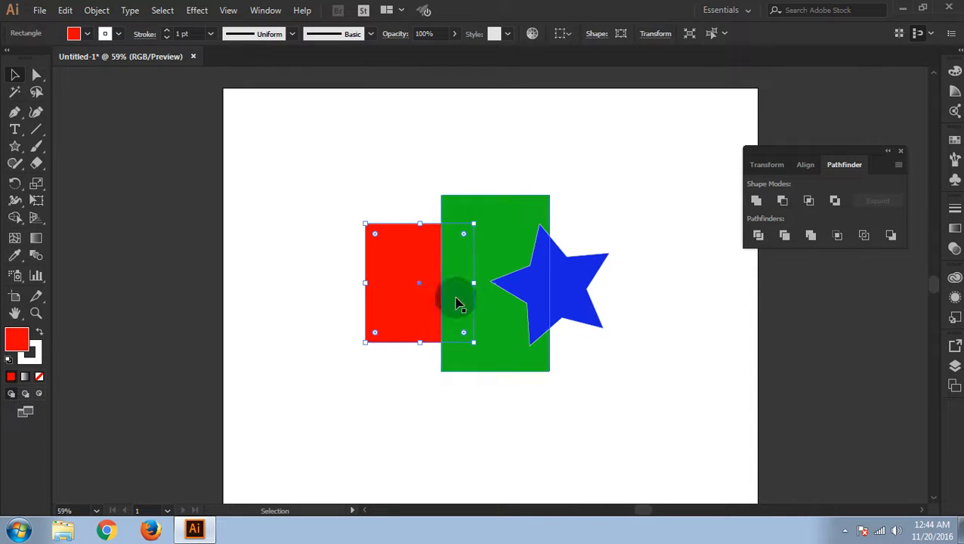
{"action": "left_click", "coordinate": [589, 421]}
{"action": "left_click", "coordinate": [401, 280]}
{"action": "left_click", "coordinate": [624, 394]}
{"action": "left_click", "coordinate": [389, 251]}
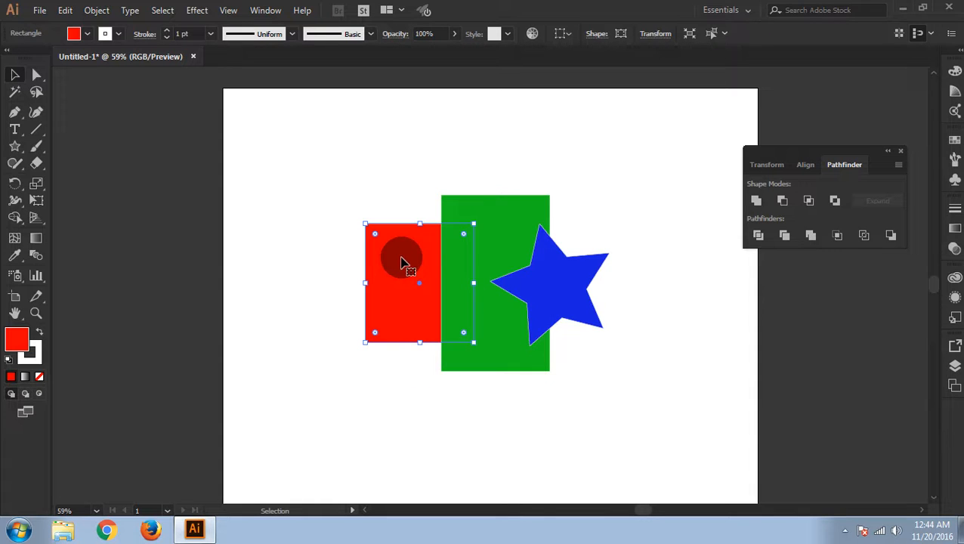
{"action": "left_click", "coordinate": [508, 233]}
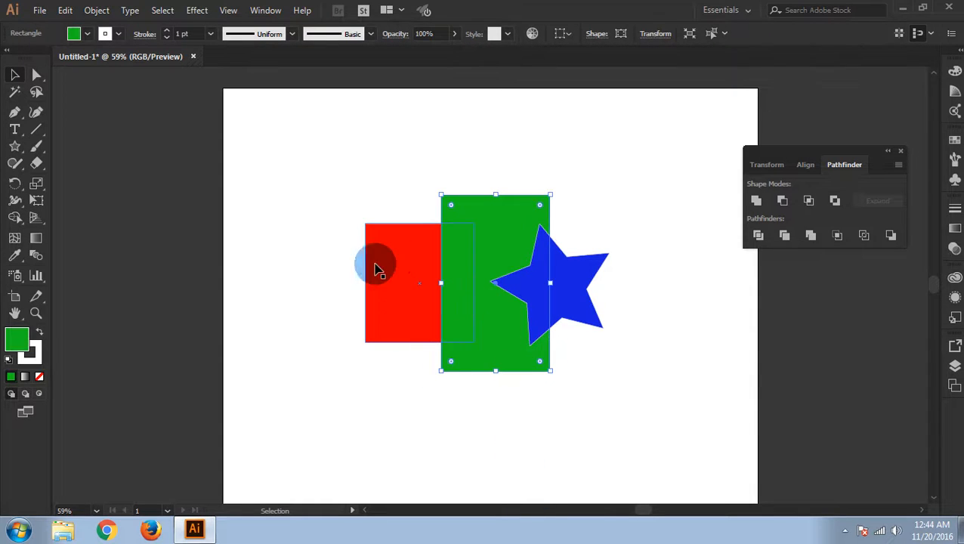
Bring the red rectangle to the front of the stacking order
{"action": "left_click", "coordinate": [389, 287]}
{"action": "right_click", "coordinate": [389, 306]}
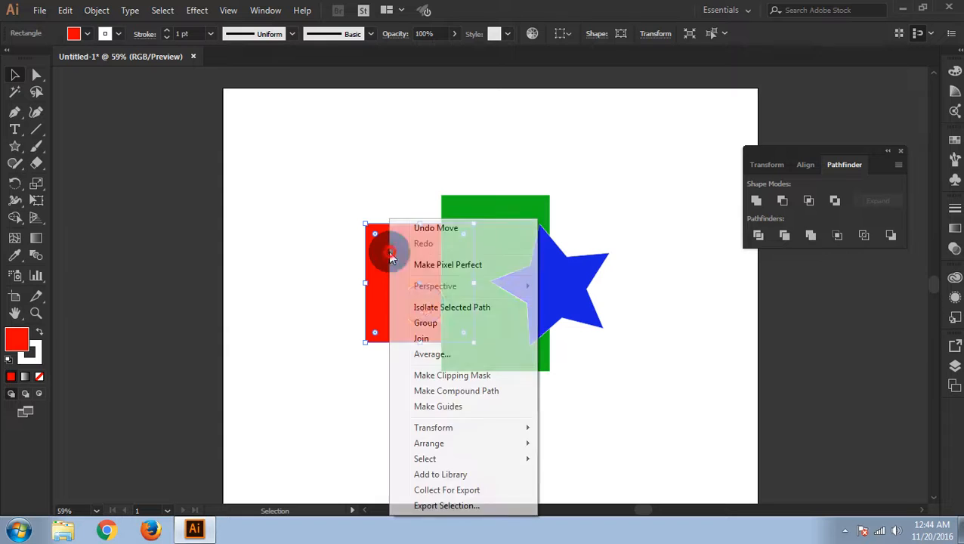
{"action": "mouse_move", "coordinate": [449, 466]}
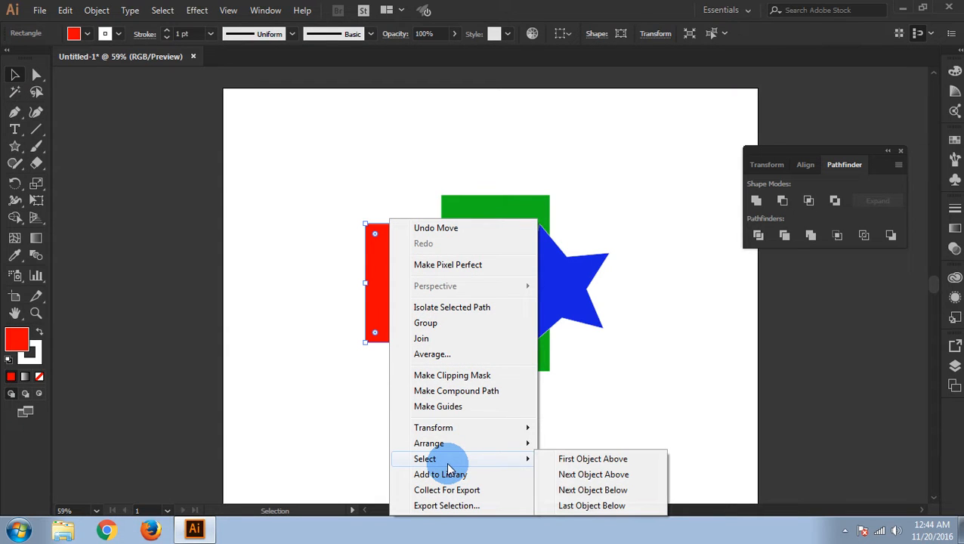
{"action": "mouse_move", "coordinate": [468, 451]}
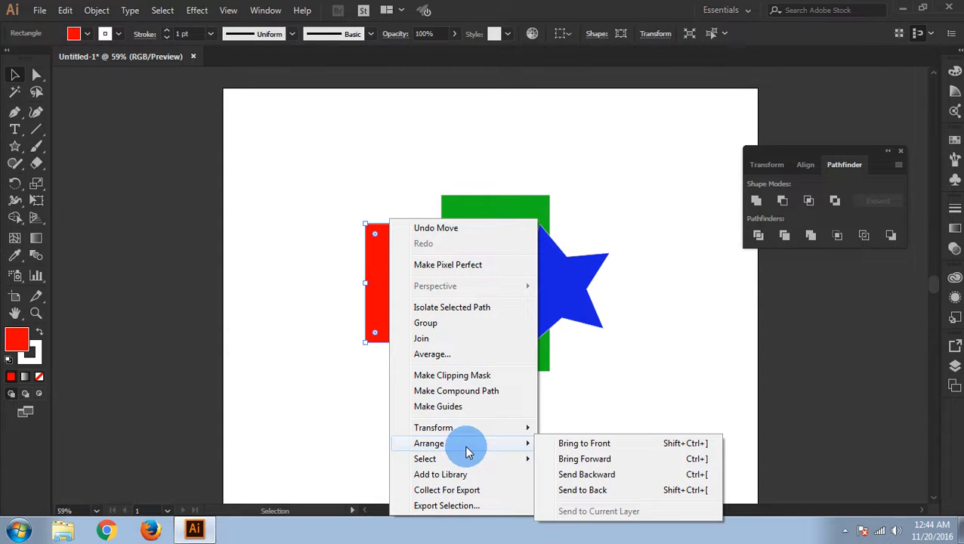
{"action": "left_click", "coordinate": [579, 446]}
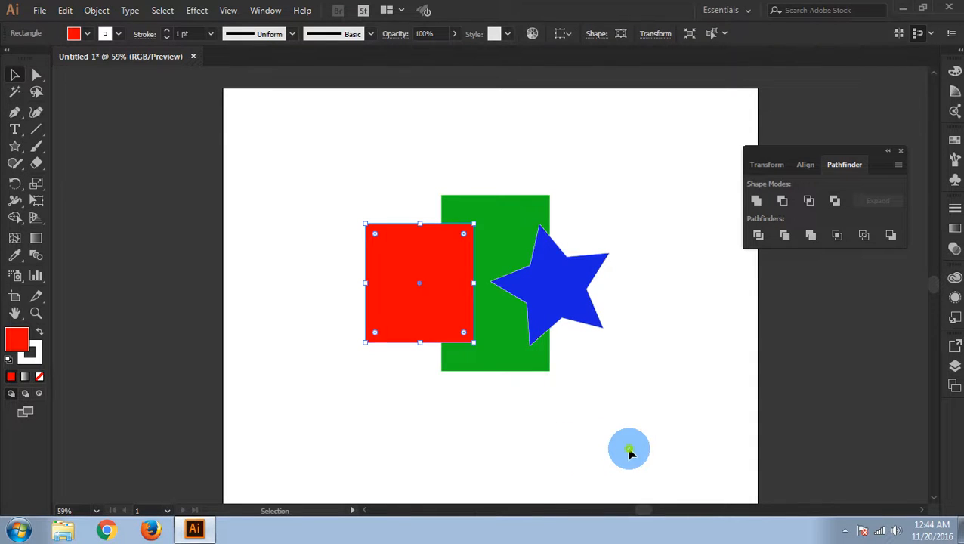
{"action": "left_click", "coordinate": [629, 449]}
{"action": "left_click", "coordinate": [437, 318]}
{"action": "left_click", "coordinate": [555, 435]}
{"action": "left_click", "coordinate": [438, 321]}
{"action": "left_click", "coordinate": [540, 438]}
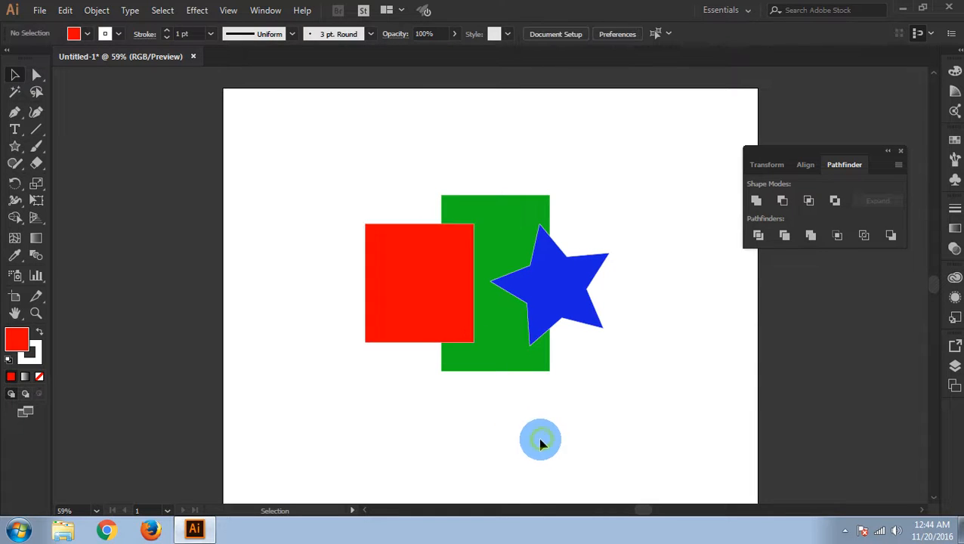
{"action": "left_click", "coordinate": [494, 363]}
{"action": "left_click", "coordinate": [495, 388]}
{"action": "left_click", "coordinate": [489, 369]}
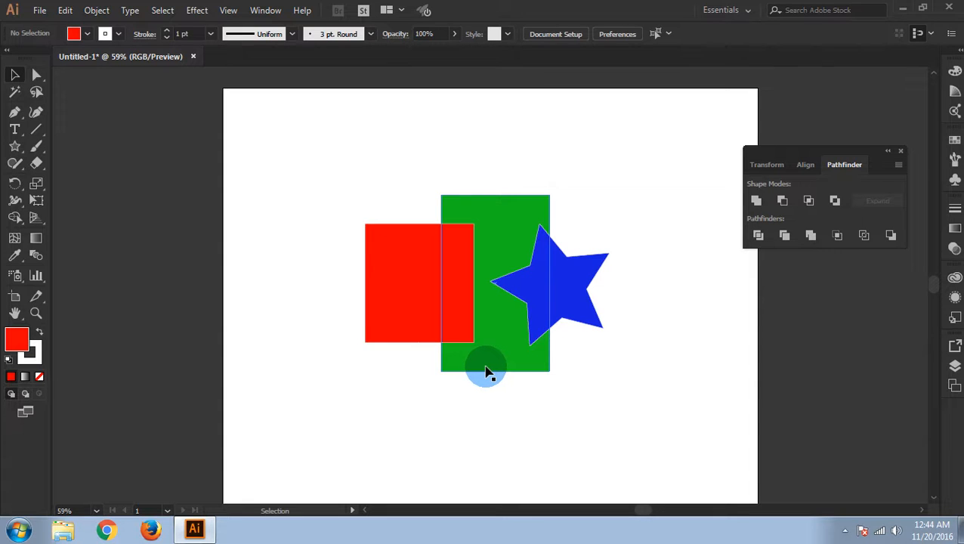
{"action": "left_click", "coordinate": [504, 356]}
{"action": "left_click", "coordinate": [251, 389]}
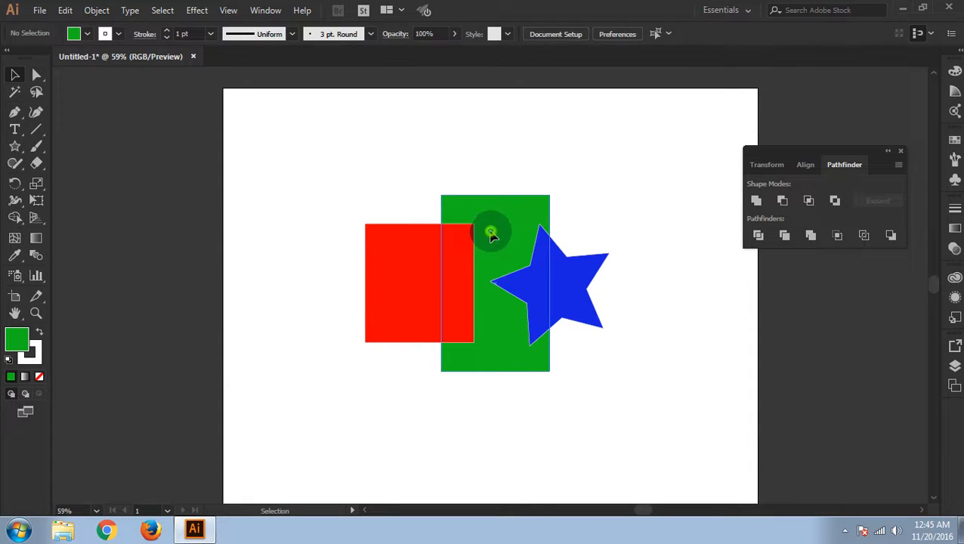
{"action": "left_click", "coordinate": [436, 259]}
Bring the green rectangle to the front, above the red rectangle and the blue star
{"action": "left_click", "coordinate": [505, 335]}
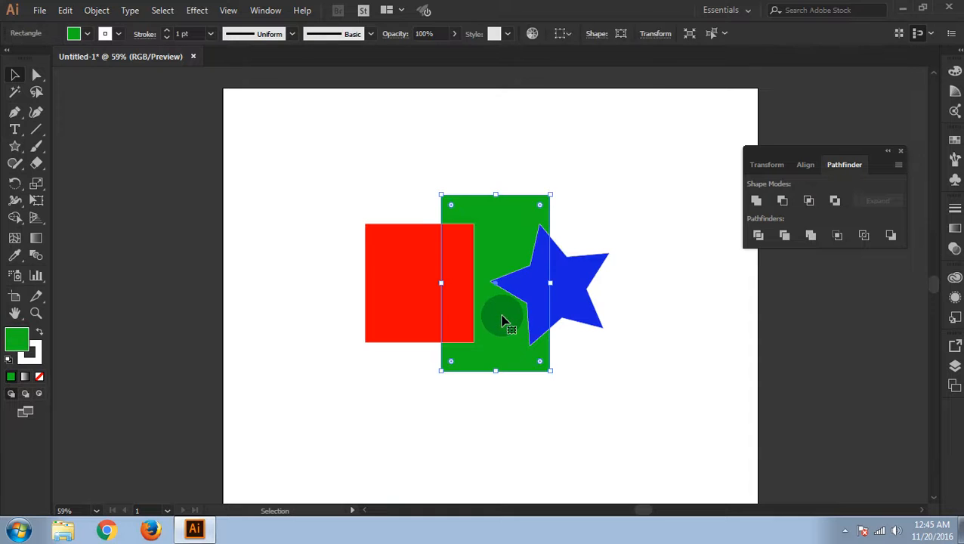
{"action": "right_click", "coordinate": [504, 321]}
{"action": "mouse_move", "coordinate": [575, 247]}
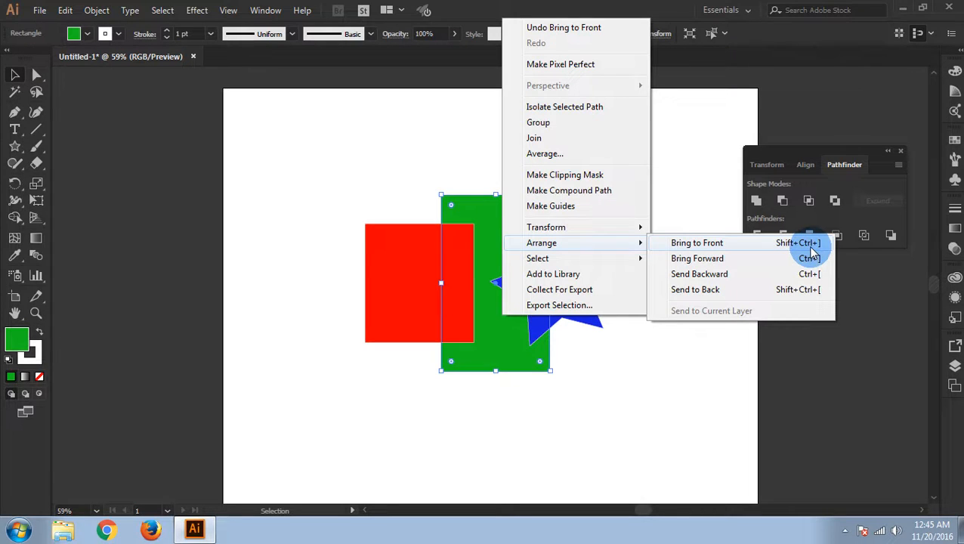
{"action": "left_click", "coordinate": [685, 201]}
{"action": "left_click", "coordinate": [480, 229]}
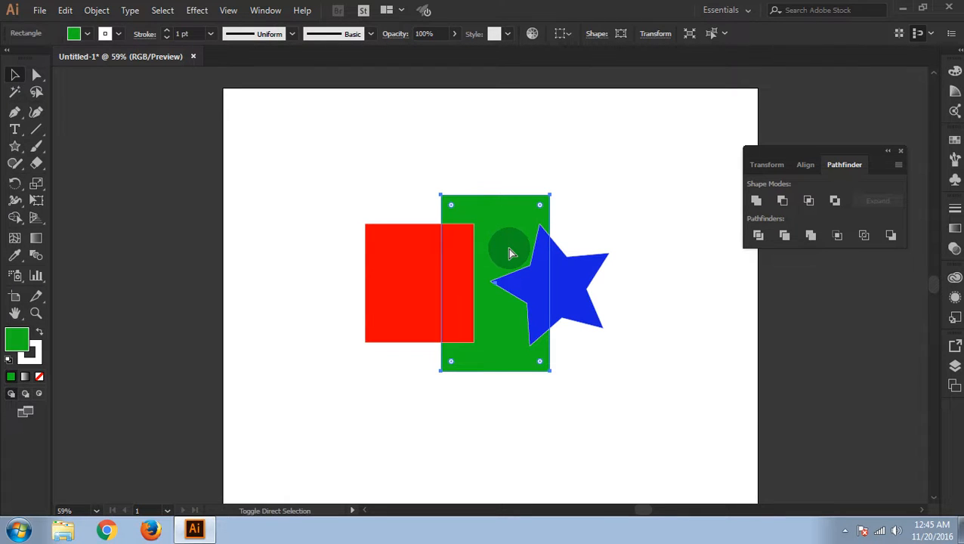
{"action": "key", "text": "ctrl+shift+bracketright"}
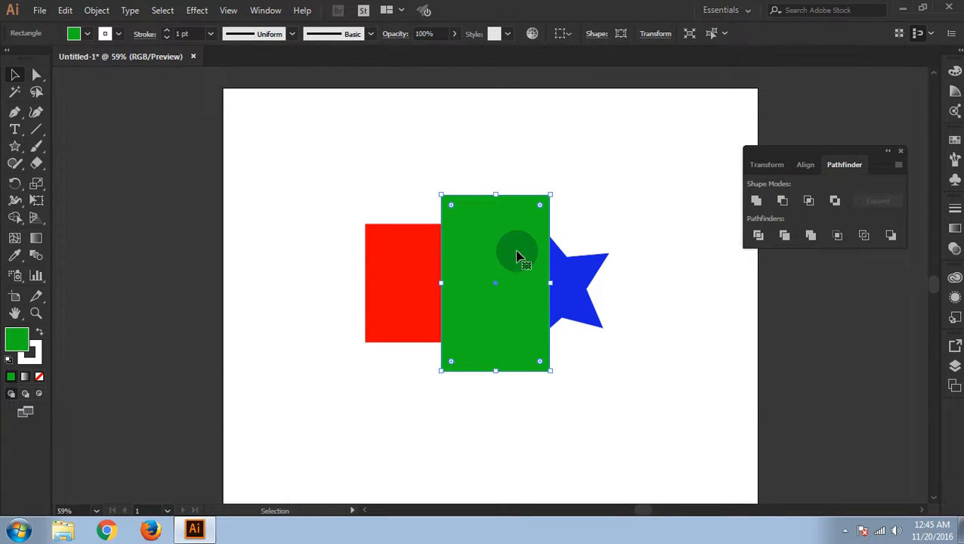
Bring the blue star to the front so it sits above the green rectangle
{"action": "left_click", "coordinate": [621, 224]}
{"action": "left_click", "coordinate": [501, 266]}
{"action": "left_click", "coordinate": [589, 244]}
{"action": "left_click", "coordinate": [569, 291]}
{"action": "left_click", "coordinate": [646, 293]}
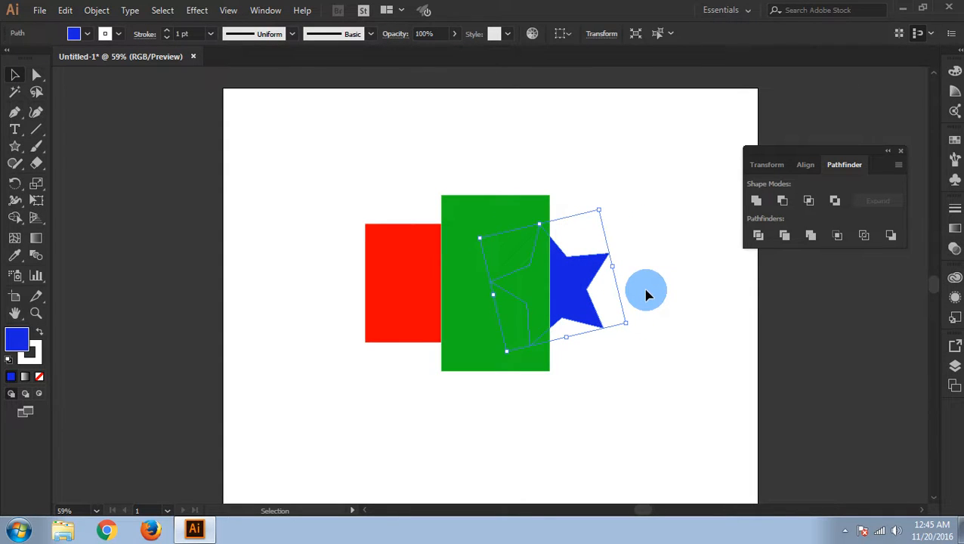
{"action": "key", "text": "ctrl+shift+bracketright"}
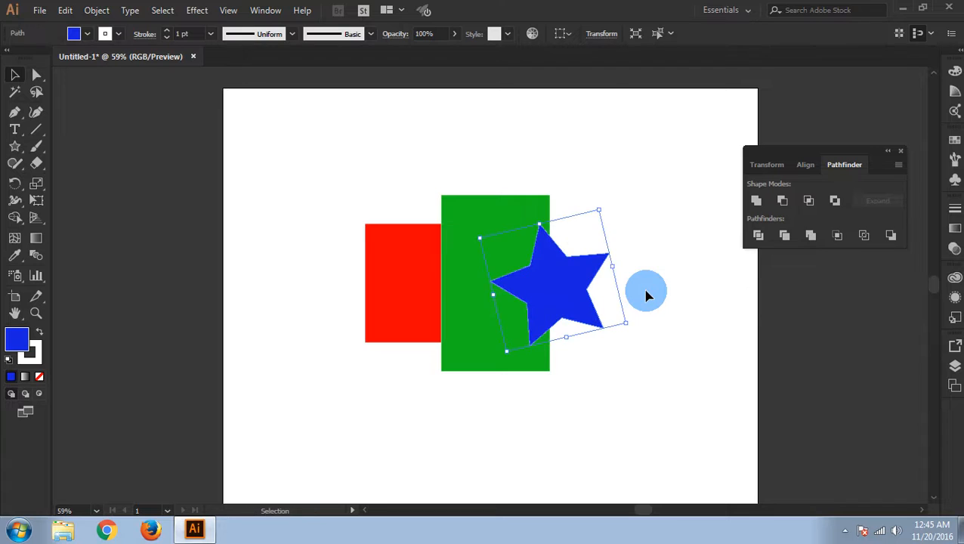
{"action": "left_click", "coordinate": [666, 355]}
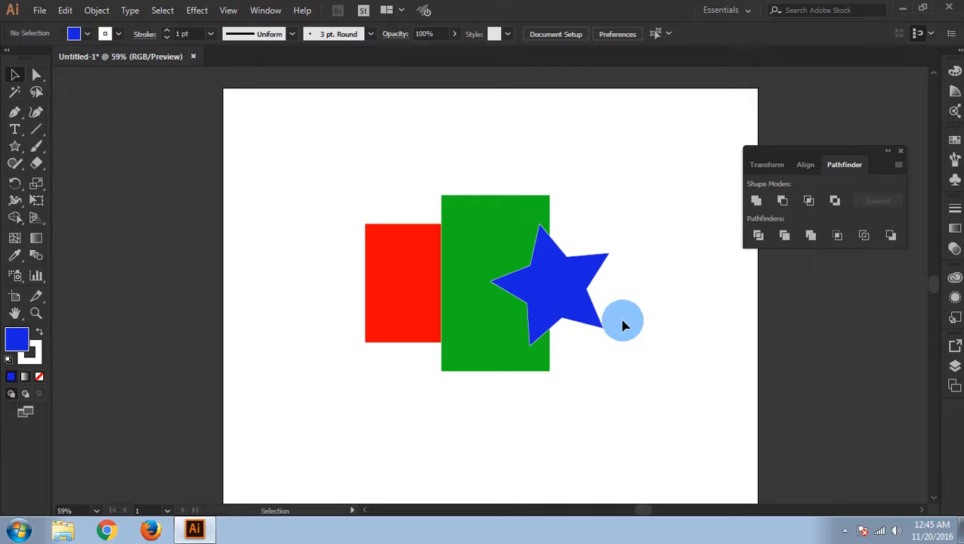
Move the blue star away from the rectangles to the artboard's lower right edge
{"action": "left_click", "coordinate": [552, 289]}
{"action": "left_click", "coordinate": [370, 178]}
{"action": "left_click_drag", "start_coordinate": [558, 290], "coordinate": [717, 369]}
Reposition the red and green rectangles so the green one covers only the red one's lower right corner
{"action": "left_click", "coordinate": [417, 272]}
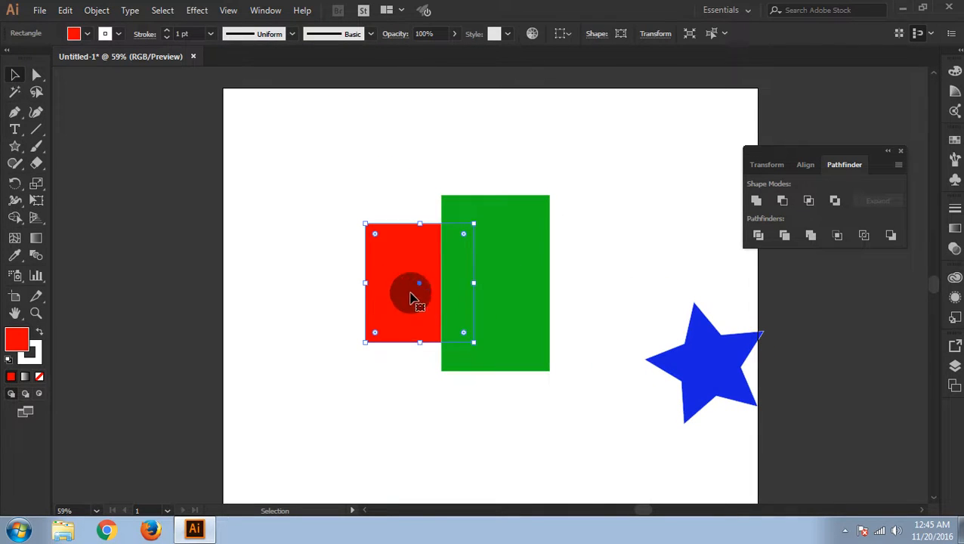
{"action": "left_click_drag", "start_coordinate": [412, 296], "coordinate": [395, 272]}
{"action": "left_click_drag", "start_coordinate": [471, 268], "coordinate": [450, 269]}
{"action": "left_click", "coordinate": [589, 247]}
{"action": "left_click", "coordinate": [339, 222]}
{"action": "left_click_drag", "start_coordinate": [367, 248], "coordinate": [449, 227]}
{"action": "left_click", "coordinate": [570, 221]}
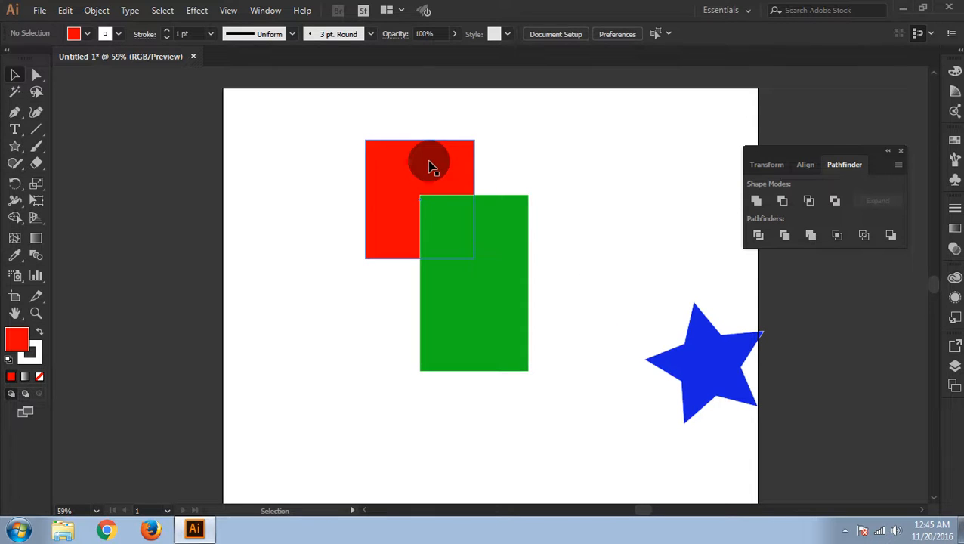
{"action": "left_click", "coordinate": [428, 176]}
{"action": "left_click", "coordinate": [491, 240], "text": "shift"}
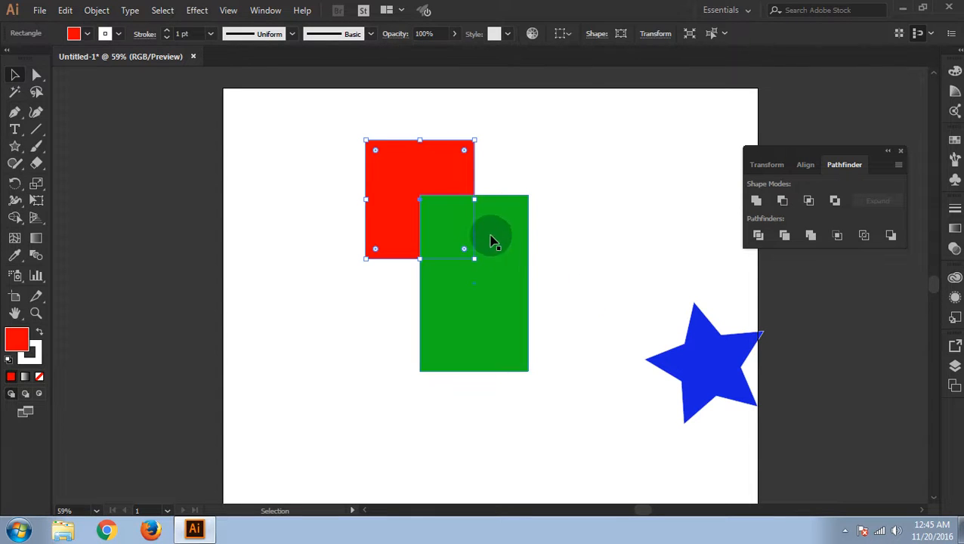
{"action": "left_click", "coordinate": [574, 249]}
{"action": "left_click", "coordinate": [499, 236]}
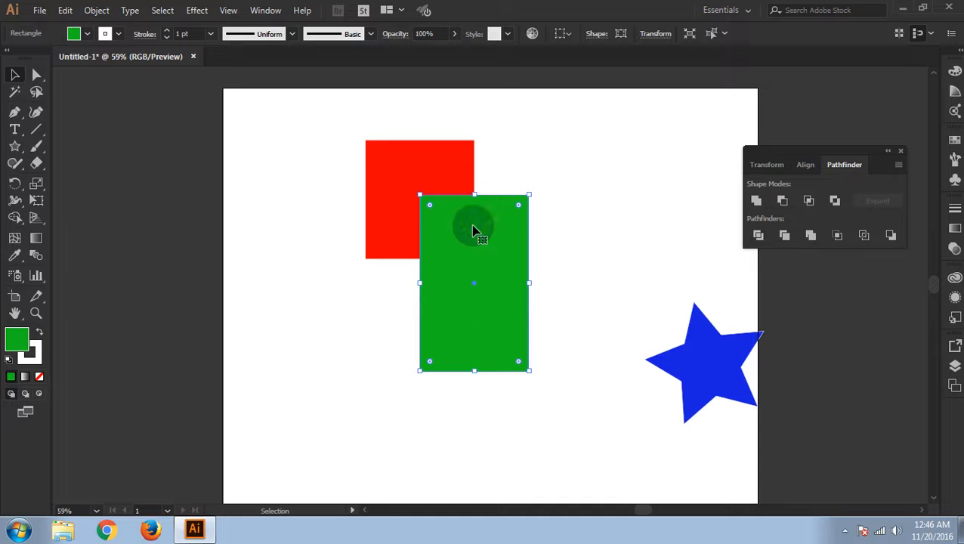
{"action": "left_click", "coordinate": [581, 252]}
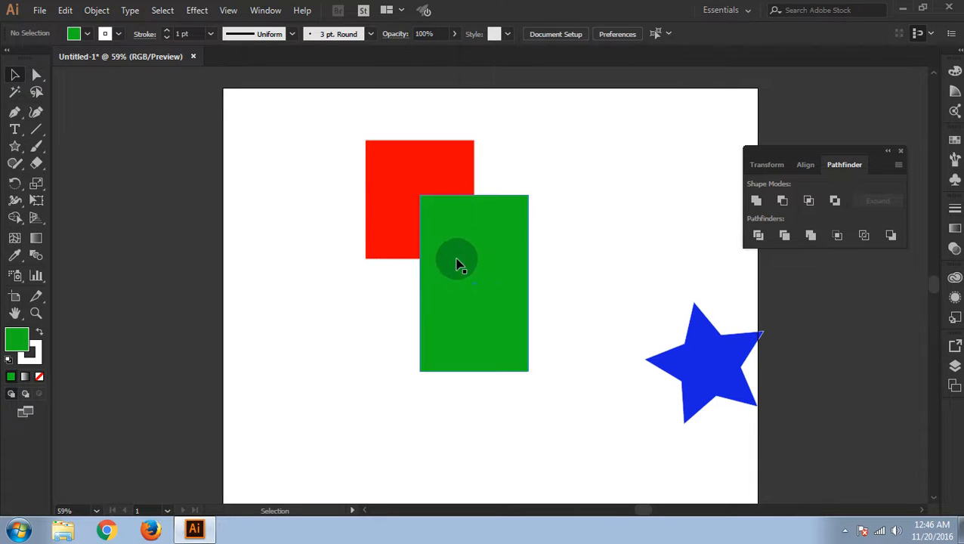
{"action": "left_click", "coordinate": [398, 216]}
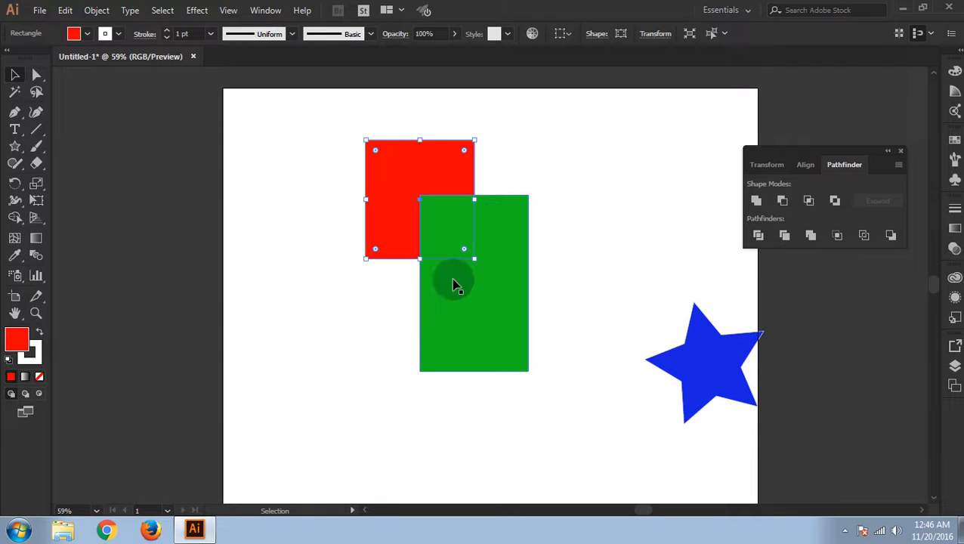
{"action": "left_click", "coordinate": [611, 242]}
Subtract the green rectangle from the red rectangle with the Minus Front shape mode
{"action": "left_click_drag", "start_coordinate": [329, 126], "coordinate": [583, 398]}
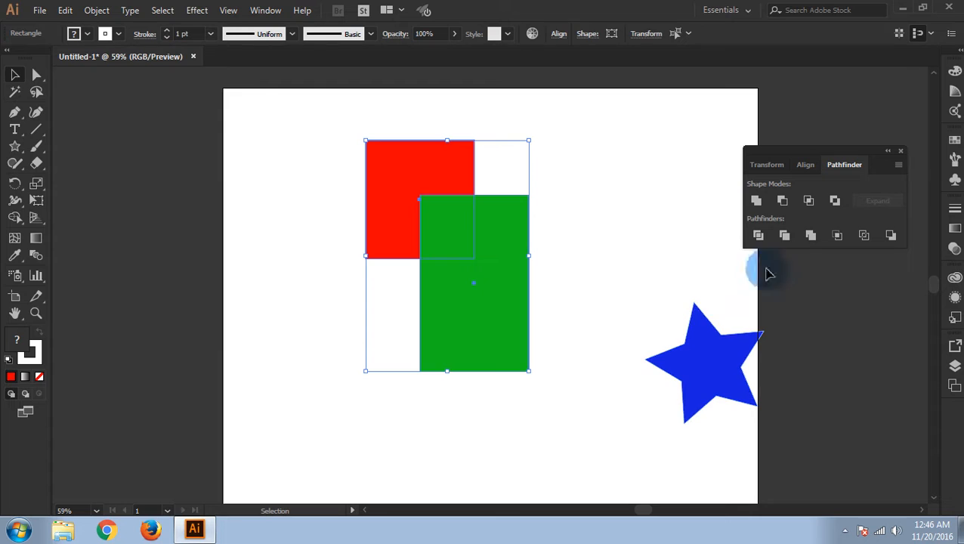
{"action": "left_click", "coordinate": [782, 201]}
{"action": "left_click", "coordinate": [665, 236]}
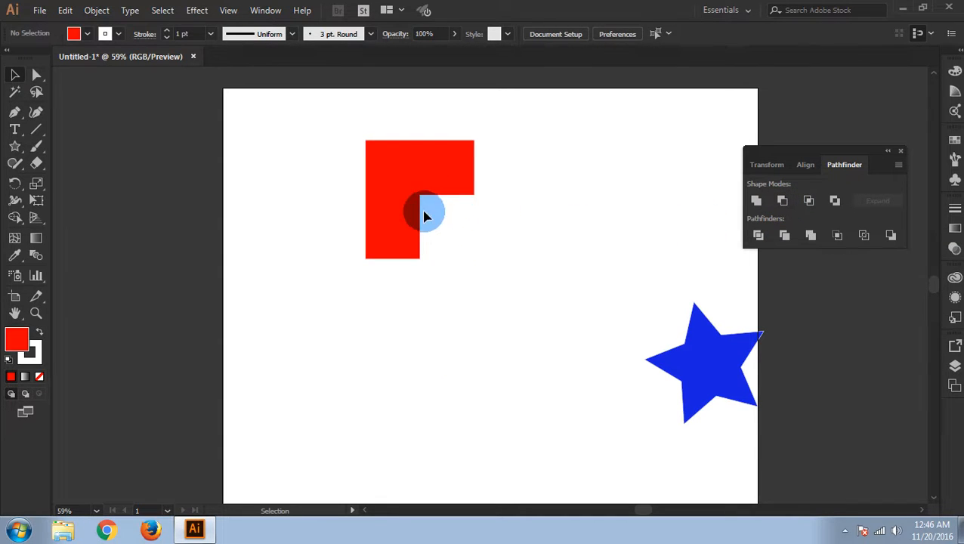
Undo the Minus Front operation on the two rectangles
{"action": "left_click", "coordinate": [407, 181]}
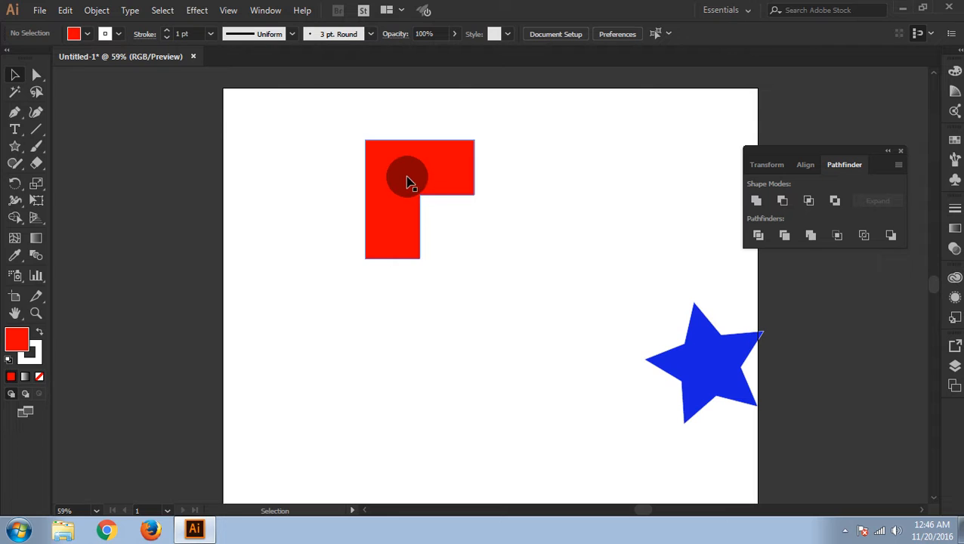
{"action": "key", "text": "ctrl+z"}
{"action": "left_click", "coordinate": [549, 248]}
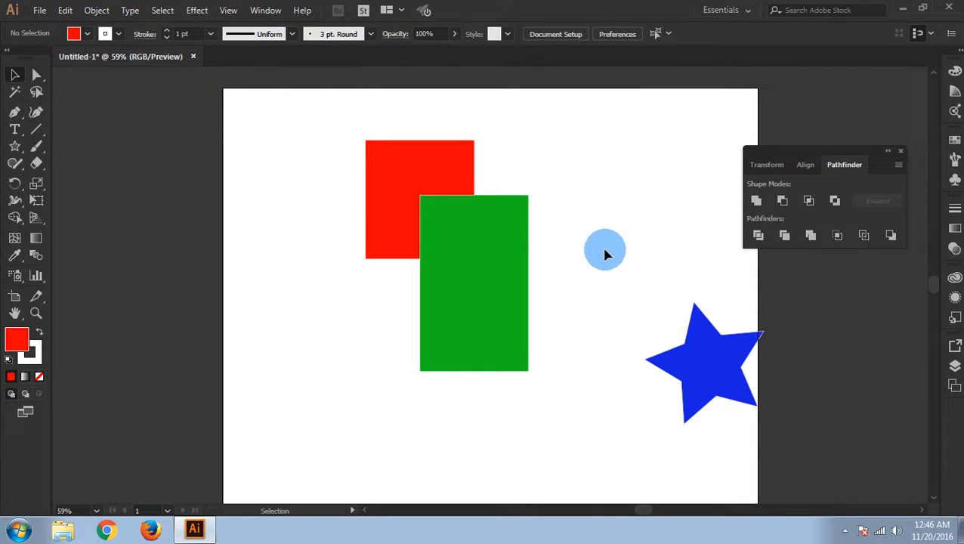
{"action": "left_click_drag", "start_coordinate": [293, 130], "coordinate": [570, 379]}
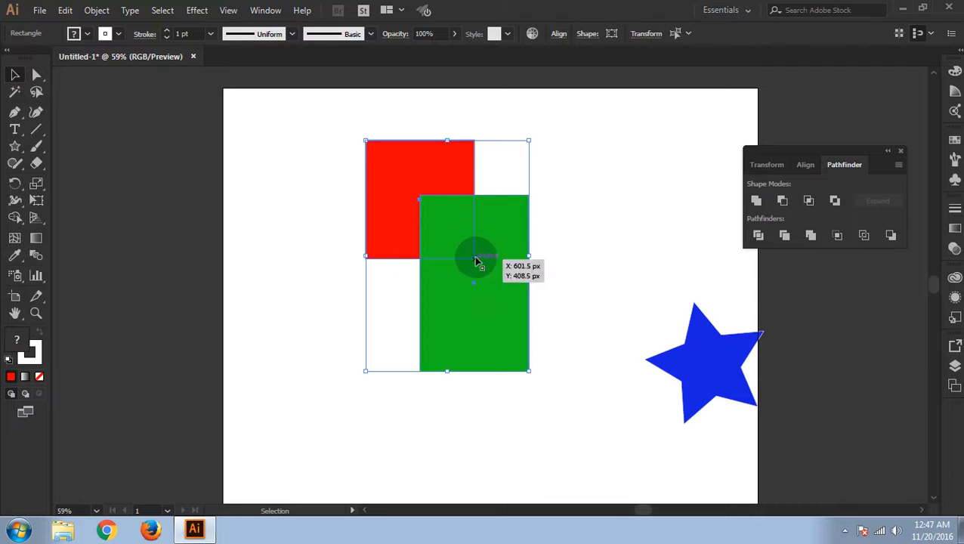
{"action": "left_click", "coordinate": [622, 220]}
{"action": "left_click", "coordinate": [324, 165]}
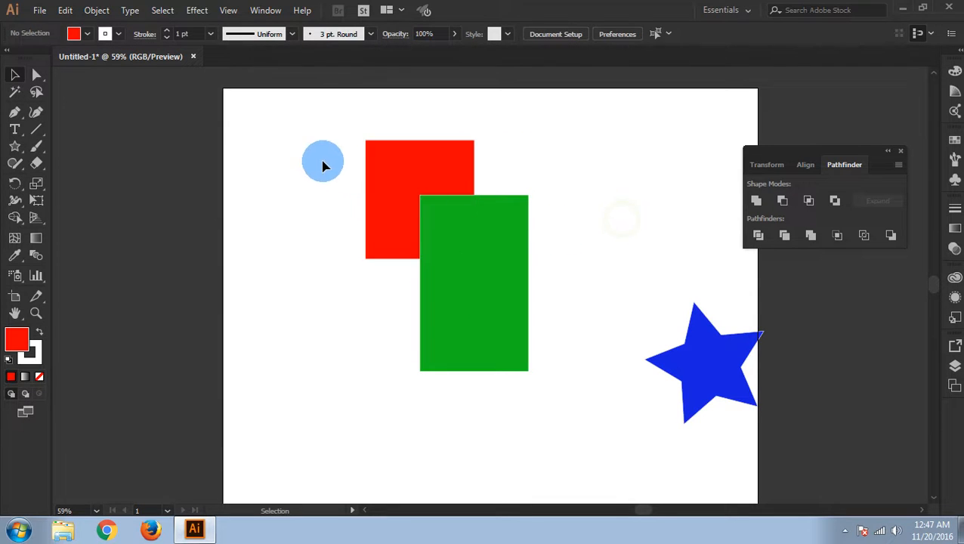
Apply the Exclude shape mode to the overlapping red and green rectangles and undo it
{"action": "left_click_drag", "start_coordinate": [331, 122], "coordinate": [600, 438]}
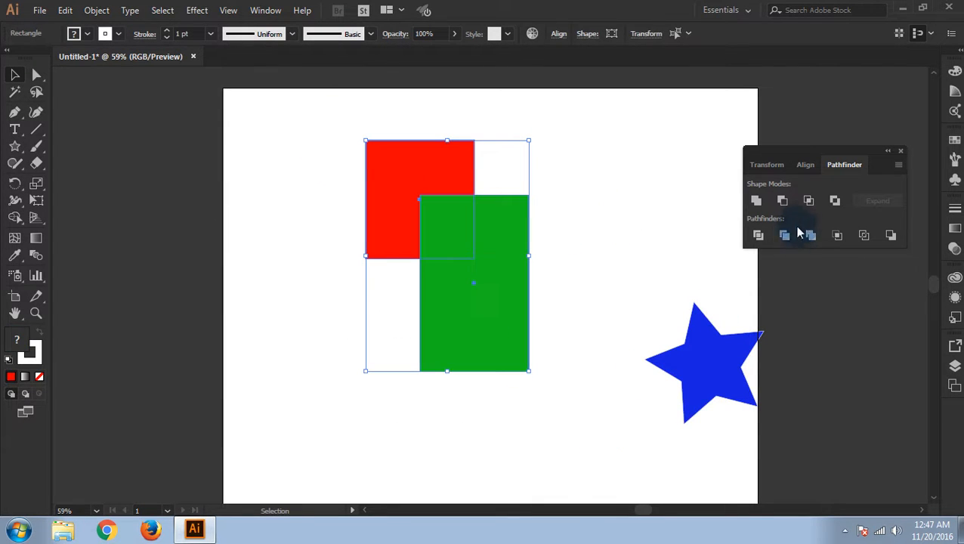
{"action": "left_click", "coordinate": [834, 203]}
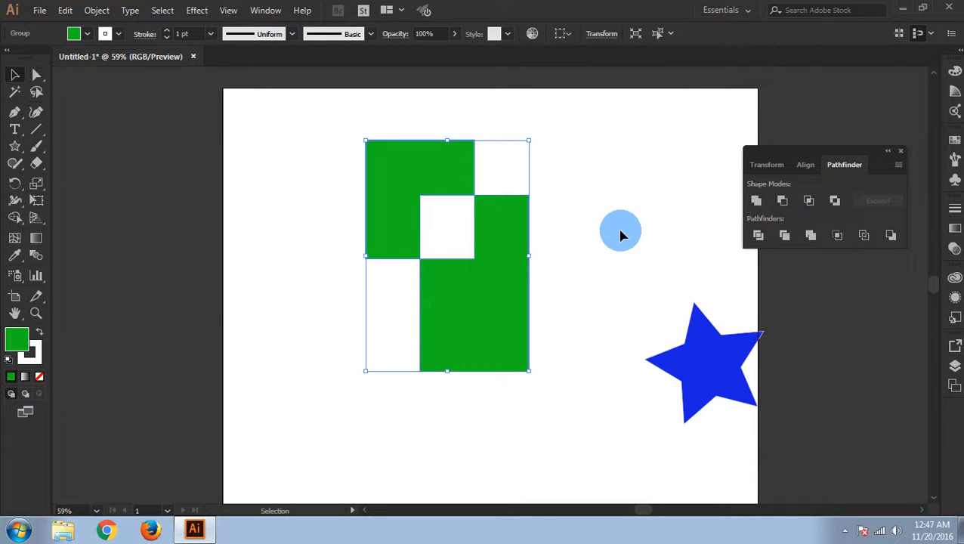
{"action": "key", "text": "ctrl+z"}
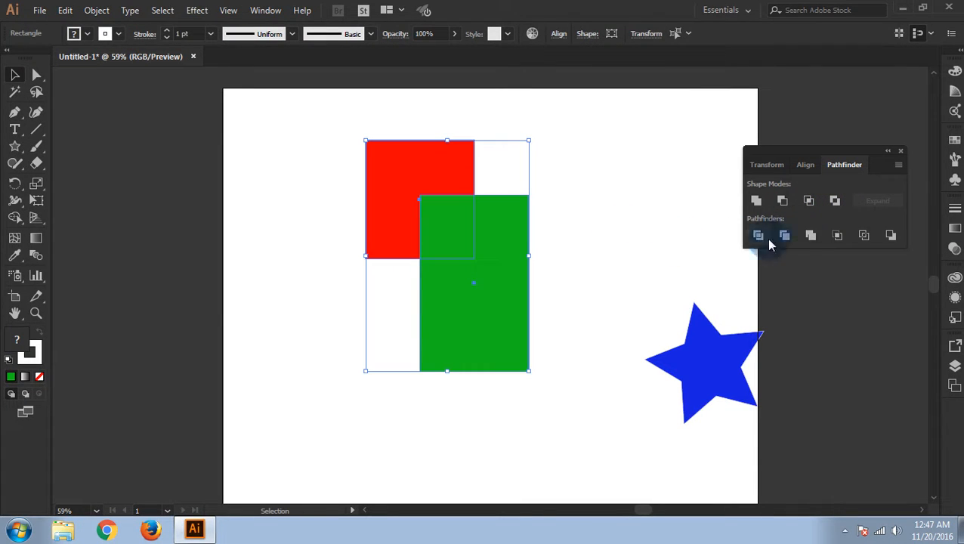
Reduce the two rectangles to their overlapping area with the Intersect shape mode and undo it
{"action": "left_click", "coordinate": [808, 203]}
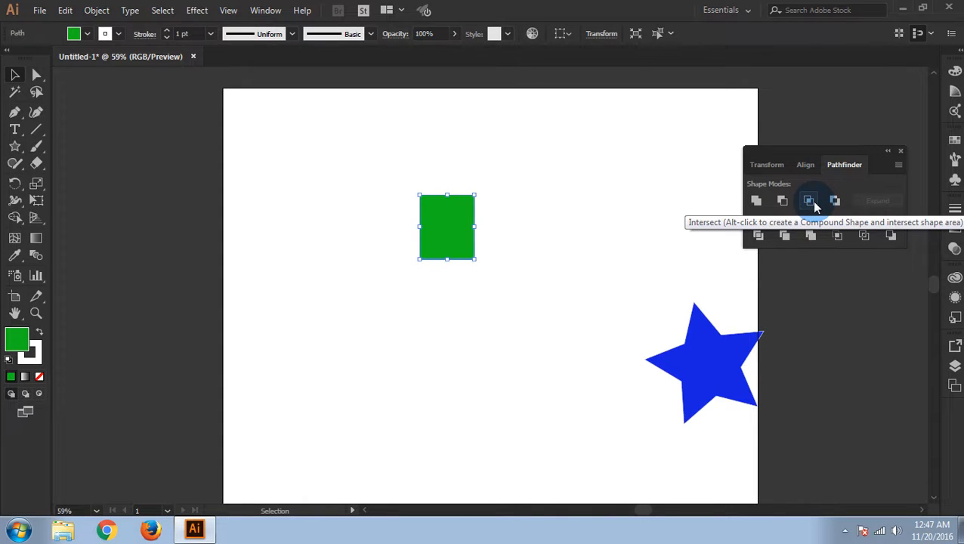
{"action": "left_click", "coordinate": [614, 198]}
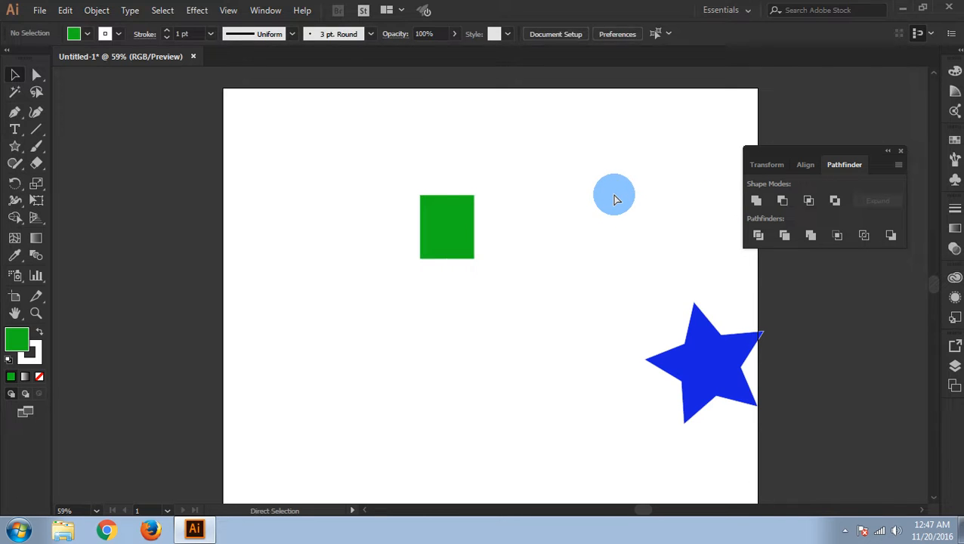
{"action": "key", "text": "ctrl+z"}
{"action": "left_click", "coordinate": [368, 318]}
Select both rectangles again, repeat the Intersect operation on them and undo it
{"action": "left_click_drag", "start_coordinate": [330, 133], "coordinate": [630, 471]}
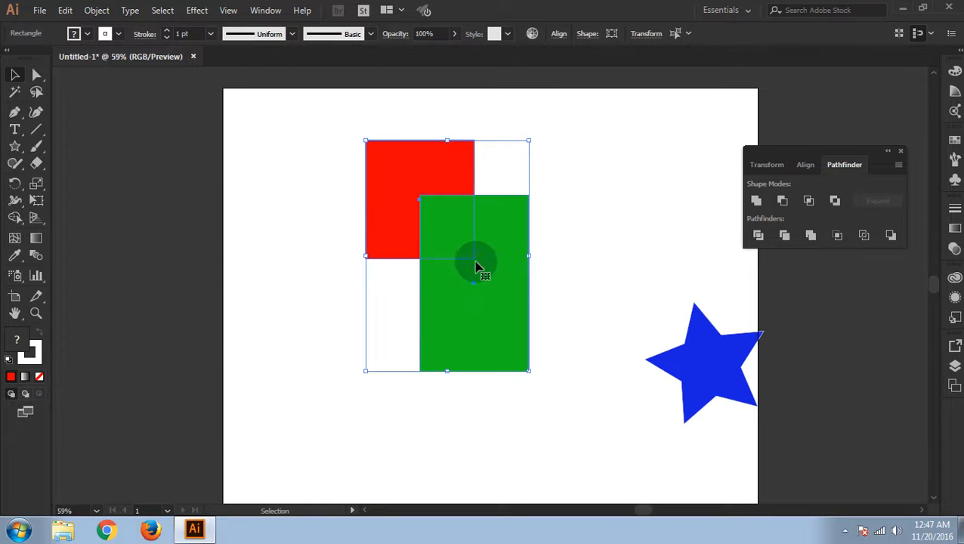
{"action": "left_click", "coordinate": [808, 201]}
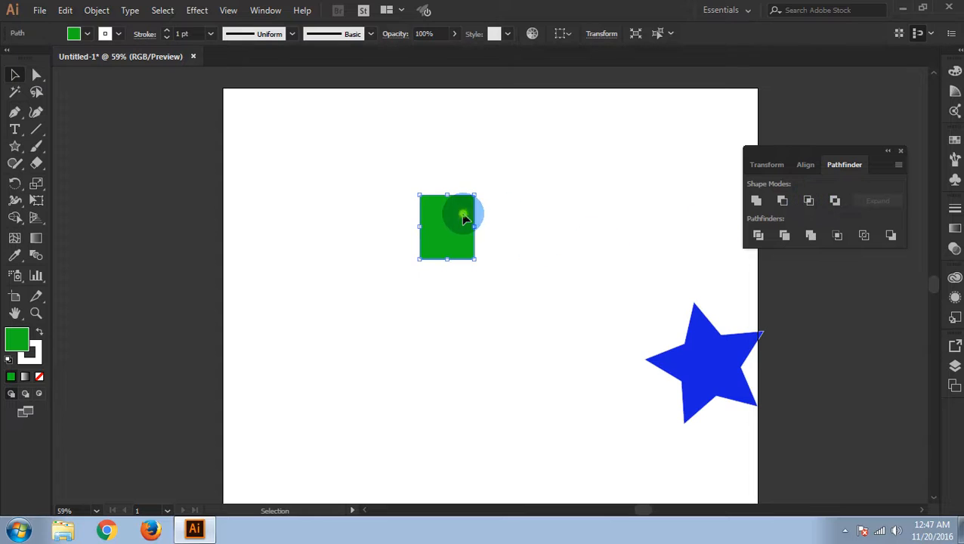
{"action": "left_click", "coordinate": [604, 259]}
{"action": "key", "text": "ctrl+z"}
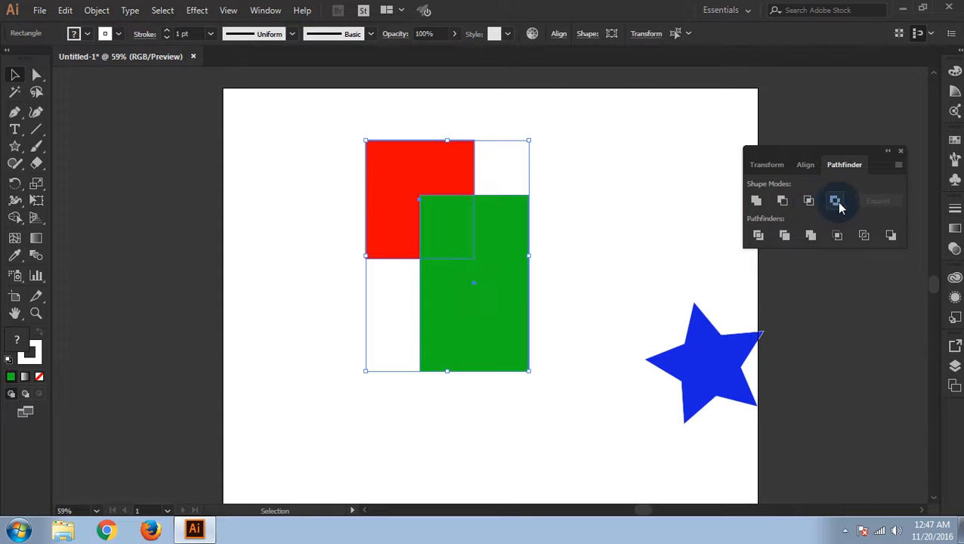
Knock out the overlap of the two rectangles with the Exclude shape mode and move the resulting shape to the left
{"action": "left_click", "coordinate": [619, 247]}
{"action": "left_click_drag", "start_coordinate": [329, 133], "coordinate": [537, 395]}
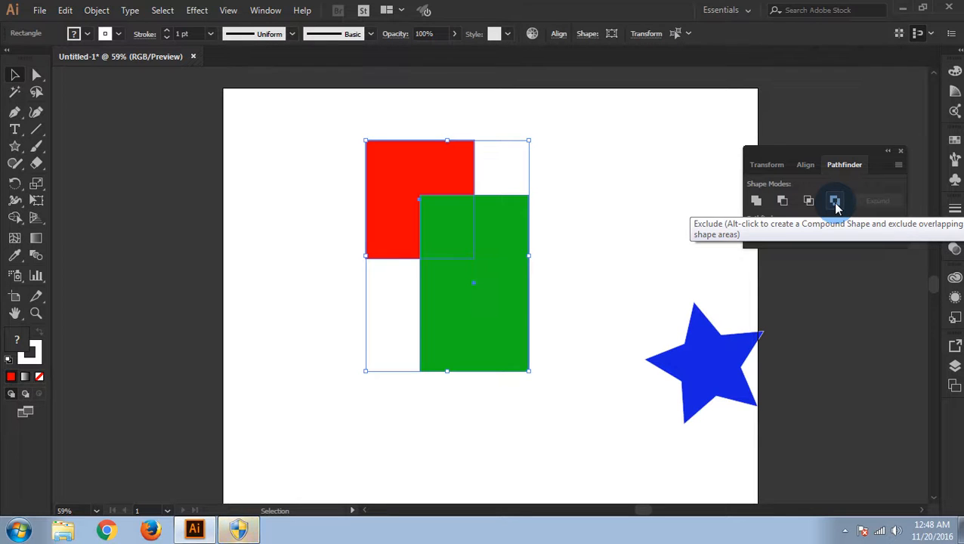
{"action": "left_click", "coordinate": [834, 201]}
{"action": "left_click", "coordinate": [431, 217]}
{"action": "left_click_drag", "start_coordinate": [438, 208], "coordinate": [384, 220]}
{"action": "left_click", "coordinate": [528, 269]}
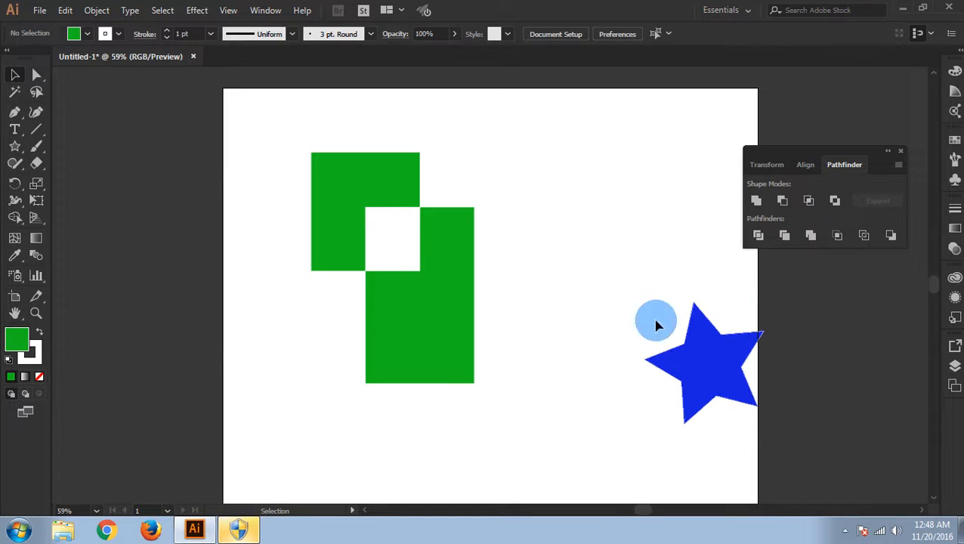
Return the excluded shape to its previous position and undo the Exclude operation
{"action": "left_click_drag", "start_coordinate": [460, 283], "coordinate": [515, 270]}
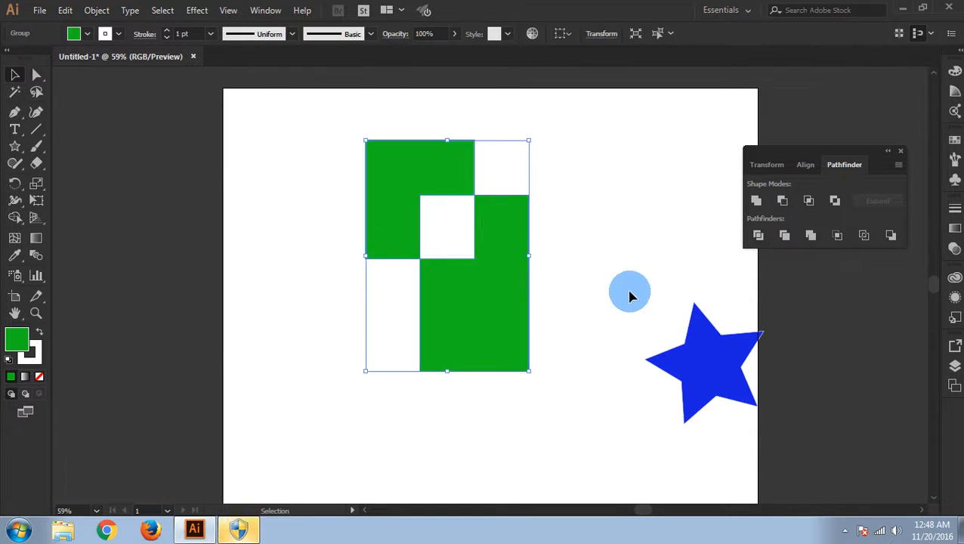
{"action": "left_click", "coordinate": [608, 214]}
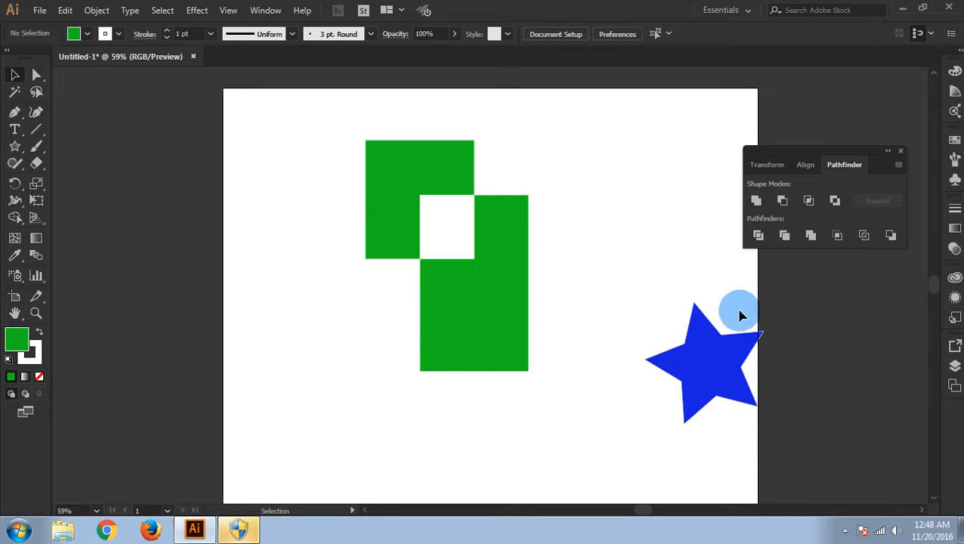
{"action": "key", "text": "ctrl+z"}
{"action": "left_click", "coordinate": [572, 213]}
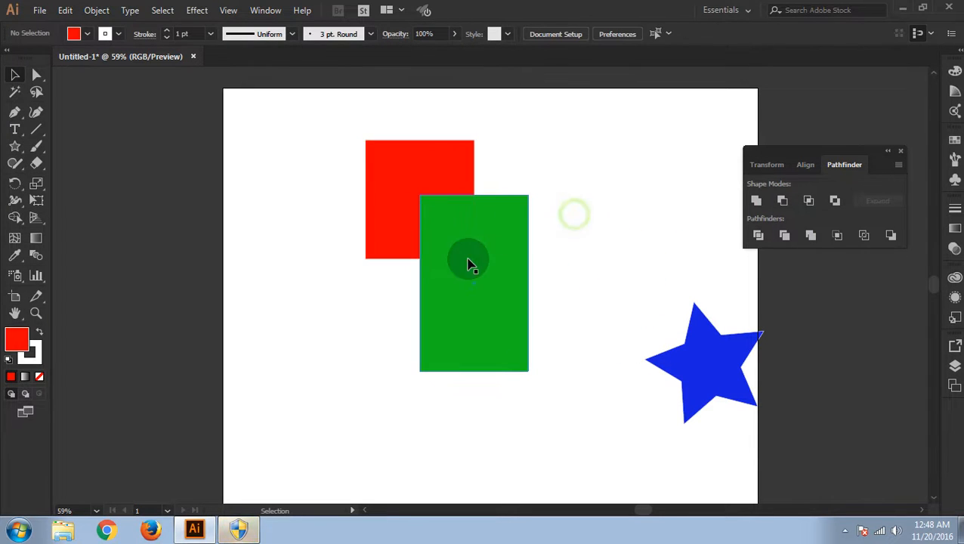
Merge the red and green rectangles with the Unite shape mode and move the merged shape around the artboard
{"action": "left_click", "coordinate": [463, 233]}
{"action": "left_click_drag", "start_coordinate": [318, 140], "coordinate": [532, 374]}
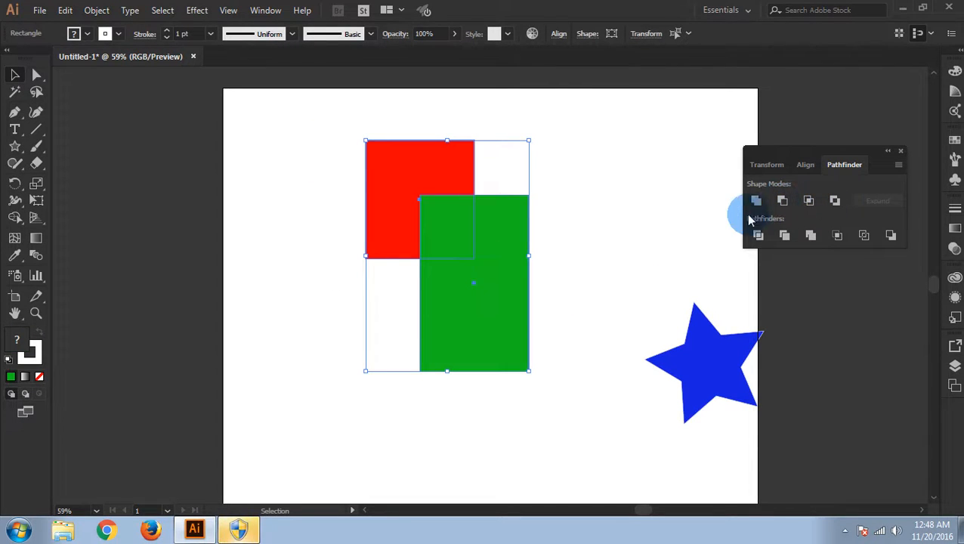
{"action": "left_click", "coordinate": [621, 203]}
{"action": "left_click_drag", "start_coordinate": [318, 121], "coordinate": [595, 417]}
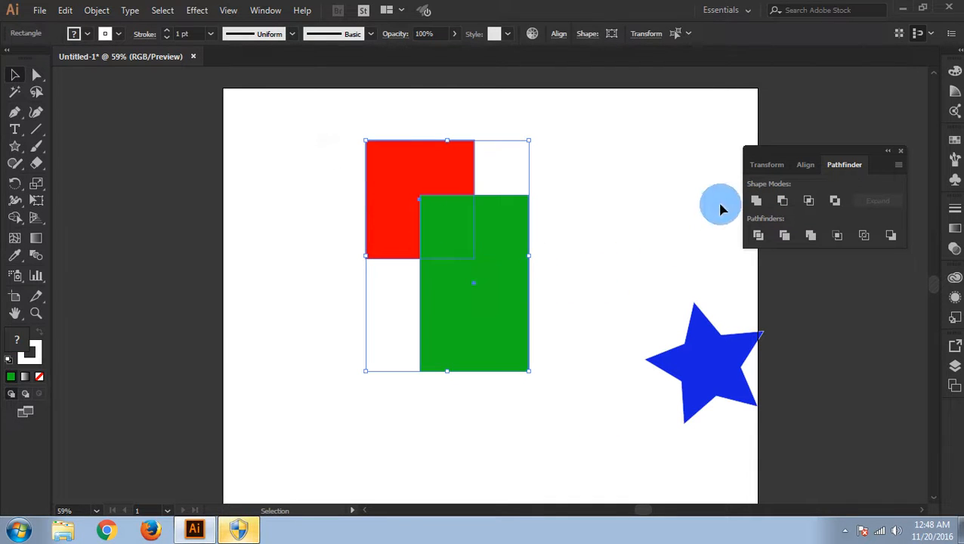
{"action": "left_click", "coordinate": [756, 200]}
{"action": "left_click", "coordinate": [606, 229]}
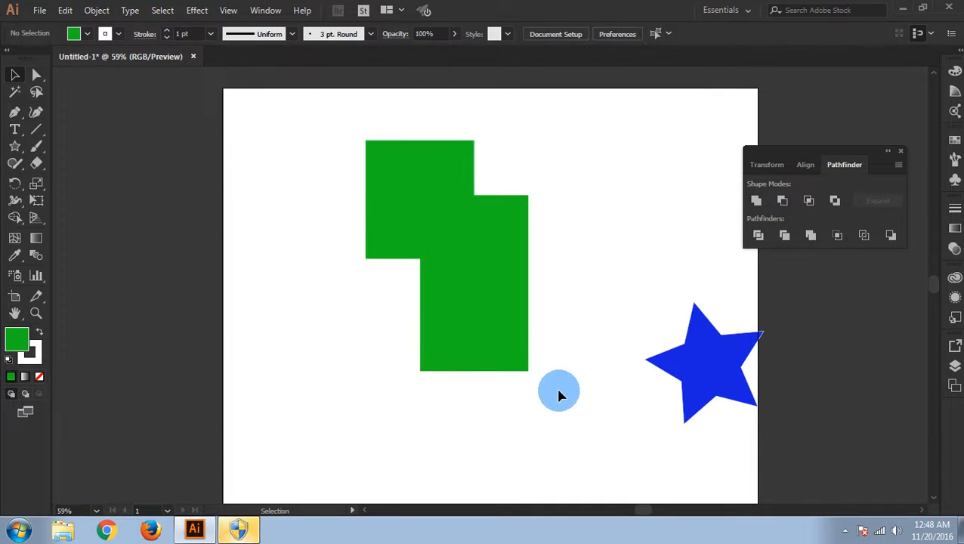
{"action": "left_click_drag", "start_coordinate": [442, 206], "coordinate": [357, 210]}
{"action": "left_click_drag", "start_coordinate": [400, 241], "coordinate": [509, 290]}
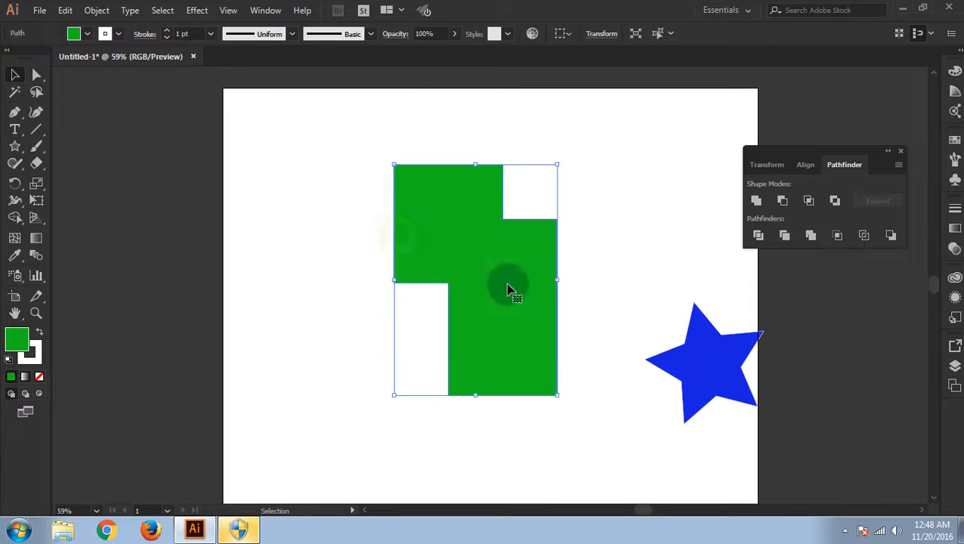
Undo the moves of the merged shape and the Unite operation on the rectangles
{"action": "key", "text": "ctrl+z"}
{"action": "key", "text": "ctrl+z"}
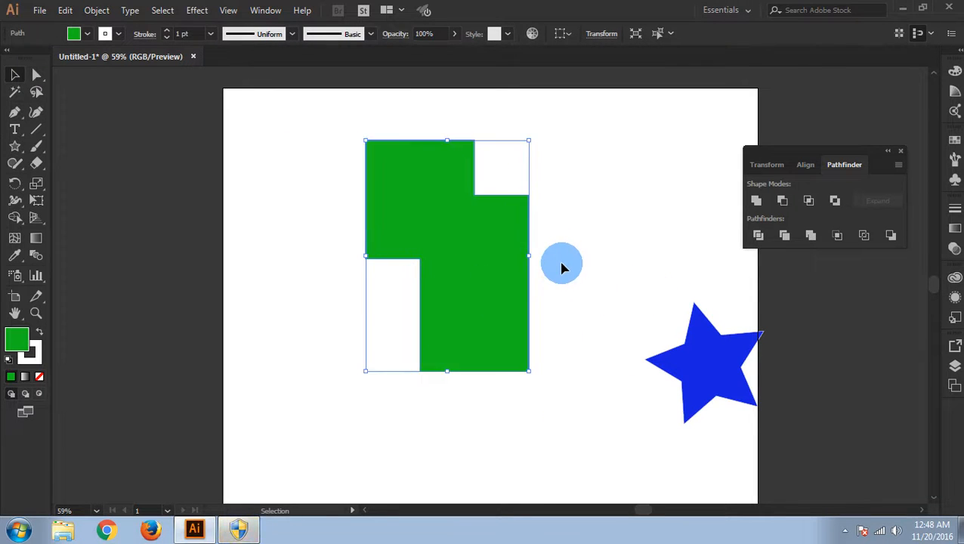
{"action": "key", "text": "ctrl+z"}
{"action": "left_click", "coordinate": [562, 269]}
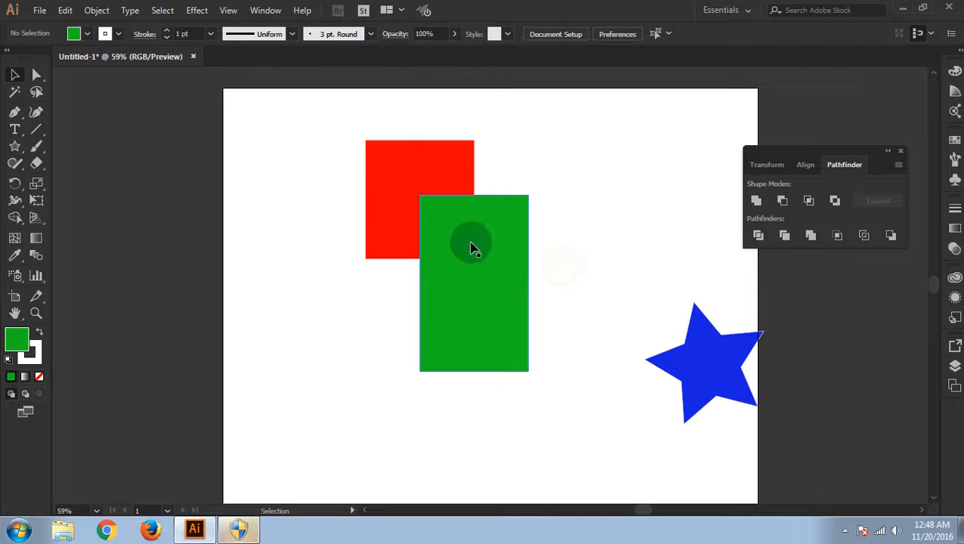
Unite the red and green rectangles once more and undo the merge
{"action": "left_click_drag", "start_coordinate": [328, 139], "coordinate": [559, 402]}
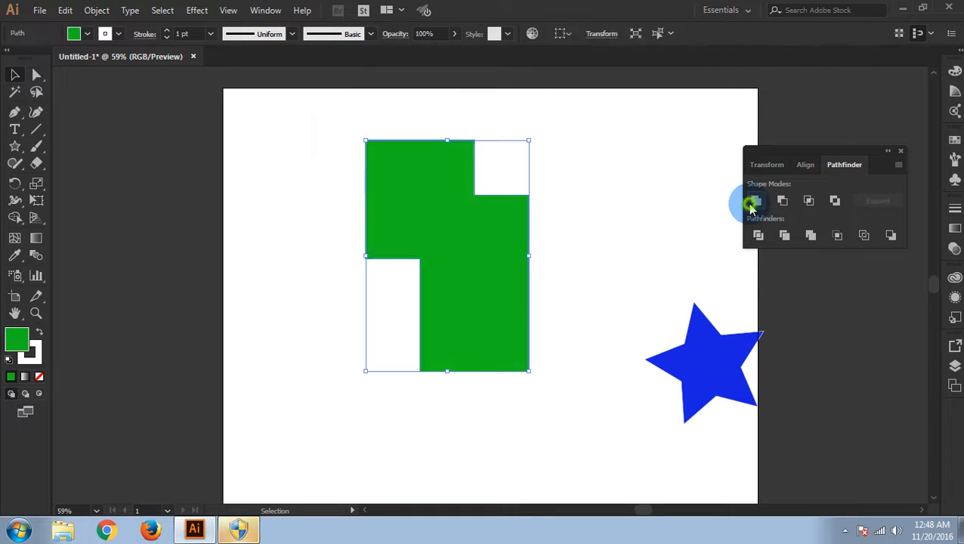
{"action": "left_click", "coordinate": [753, 202]}
{"action": "key", "text": "ctrl+z"}
{"action": "left_click", "coordinate": [624, 238]}
Shift the red rectangle to the left and place the green rectangle over its lower right corner
{"action": "left_click_drag", "start_coordinate": [485, 317], "coordinate": [506, 317]}
{"action": "left_click", "coordinate": [599, 267]}
{"action": "left_click_drag", "start_coordinate": [529, 285], "coordinate": [568, 274]}
{"action": "left_click", "coordinate": [623, 243]}
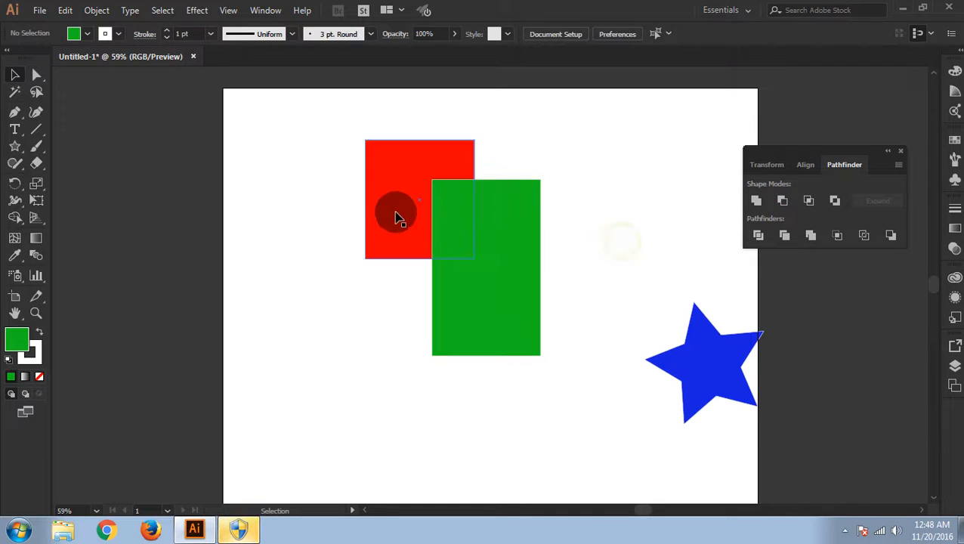
{"action": "left_click_drag", "start_coordinate": [392, 219], "coordinate": [332, 228]}
{"action": "left_click", "coordinate": [587, 314]}
{"action": "left_click_drag", "start_coordinate": [512, 280], "coordinate": [431, 292]}
{"action": "left_click", "coordinate": [551, 303]}
Merge the two rectangles into one green shape by joining all their regions with the Shape Builder tool
{"action": "left_click_drag", "start_coordinate": [267, 131], "coordinate": [576, 391]}
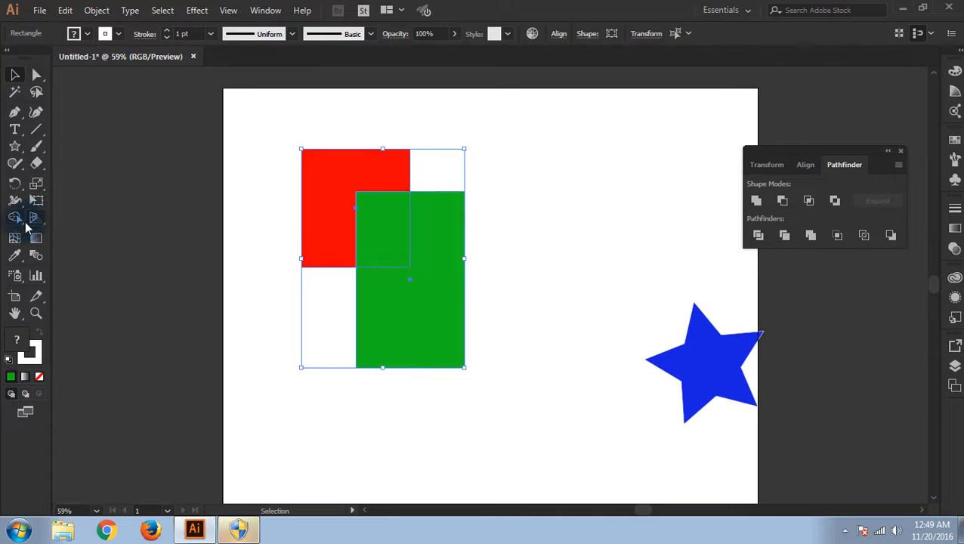
{"action": "left_click", "coordinate": [19, 225]}
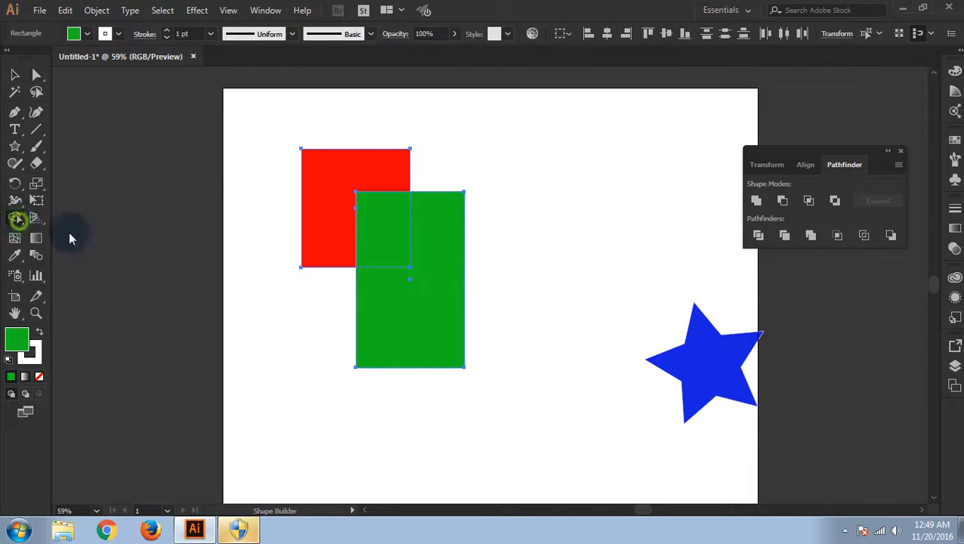
{"action": "left_click_drag", "start_coordinate": [350, 182], "coordinate": [426, 302]}
{"action": "left_click", "coordinate": [12, 74]}
{"action": "left_click", "coordinate": [321, 218]}
{"action": "left_click", "coordinate": [483, 246]}
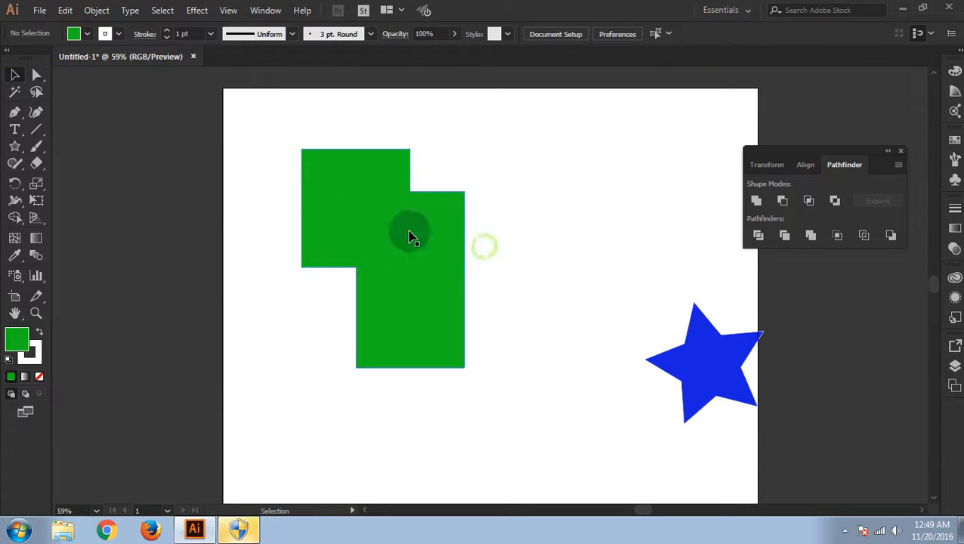
Undo the Shape Builder merge and move the green rectangle clear of the red one, to its right
{"action": "key", "text": "ctrl+z"}
{"action": "left_click_drag", "start_coordinate": [368, 287], "coordinate": [443, 275]}
{"action": "left_click", "coordinate": [613, 255]}
{"action": "left_click", "coordinate": [380, 231]}
{"action": "left_click", "coordinate": [613, 272]}
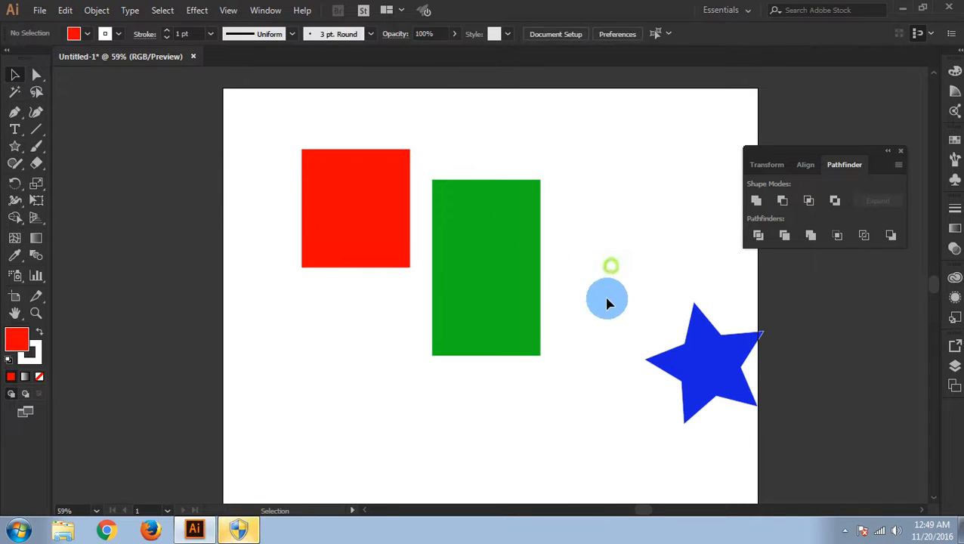
Move the green rectangle back so it overlaps the red rectangle's lower right corner
{"action": "left_click_drag", "start_coordinate": [512, 263], "coordinate": [436, 283]}
{"action": "left_click_drag", "start_coordinate": [442, 285], "coordinate": [441, 285]}
{"action": "left_click_drag", "start_coordinate": [260, 129], "coordinate": [549, 382]}
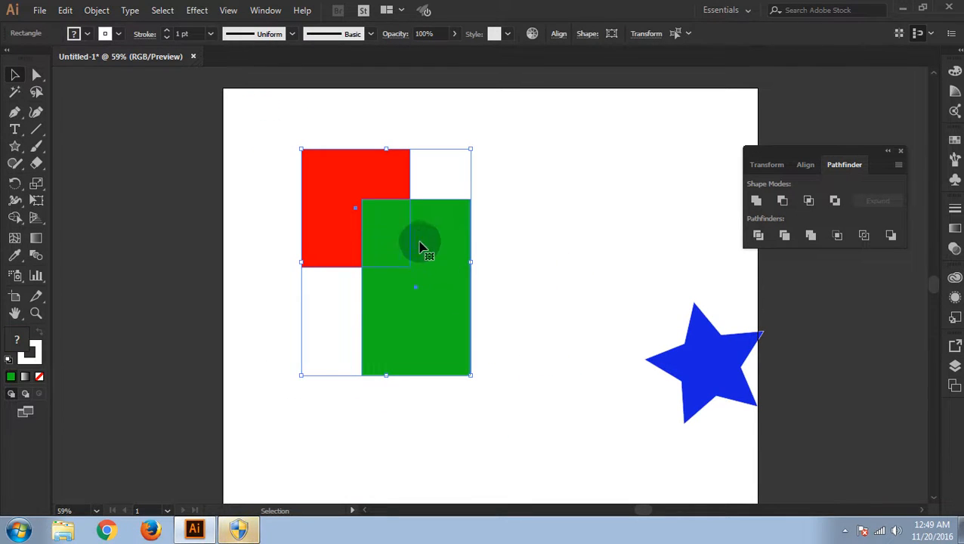
{"action": "left_click", "coordinate": [578, 318]}
Move the red and green rectangles together down and right toward the artboard's centre
{"action": "left_click_drag", "start_coordinate": [279, 133], "coordinate": [482, 385]}
{"action": "left_click_drag", "start_coordinate": [387, 282], "coordinate": [437, 302]}
{"action": "left_click", "coordinate": [598, 300]}
{"action": "left_click_drag", "start_coordinate": [323, 162], "coordinate": [555, 413]}
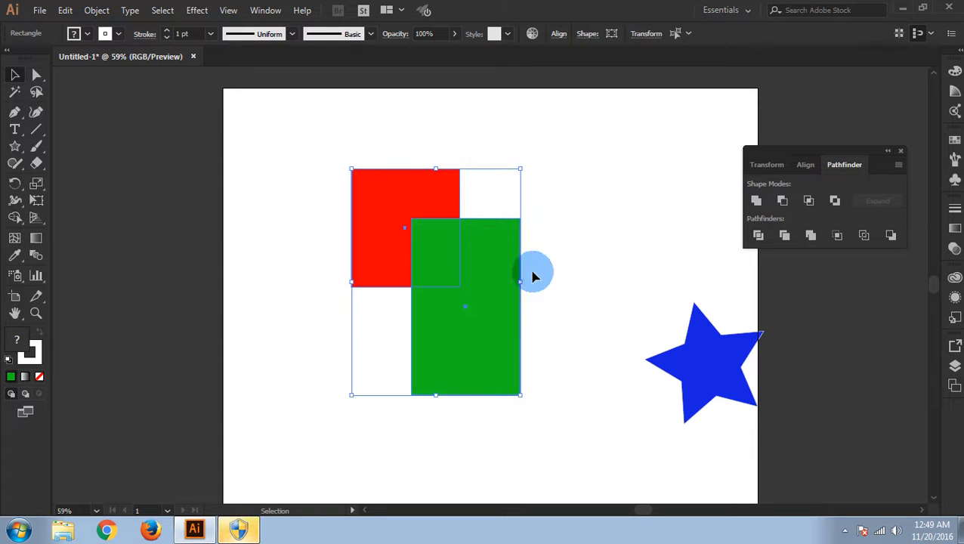
{"action": "left_click", "coordinate": [568, 291]}
Move the blue star up and left, closer to the rectangles
{"action": "left_click_drag", "start_coordinate": [701, 370], "coordinate": [629, 299]}
{"action": "left_click", "coordinate": [293, 127]}
{"action": "left_click_drag", "start_coordinate": [293, 127], "coordinate": [544, 453]}
{"action": "left_click", "coordinate": [556, 320]}
Shift all three shapes slightly down and left, and place the star farther right of the rectangles
{"action": "left_click_drag", "start_coordinate": [290, 145], "coordinate": [704, 443]}
{"action": "left_click_drag", "start_coordinate": [485, 306], "coordinate": [458, 326]}
{"action": "left_click", "coordinate": [527, 448]}
{"action": "left_click_drag", "start_coordinate": [625, 343], "coordinate": [672, 364]}
{"action": "left_click", "coordinate": [641, 455]}
Split the overlapping rectangles with the Divide pathfinder and reposition the divided group up and left
{"action": "left_click_drag", "start_coordinate": [290, 174], "coordinate": [570, 485]}
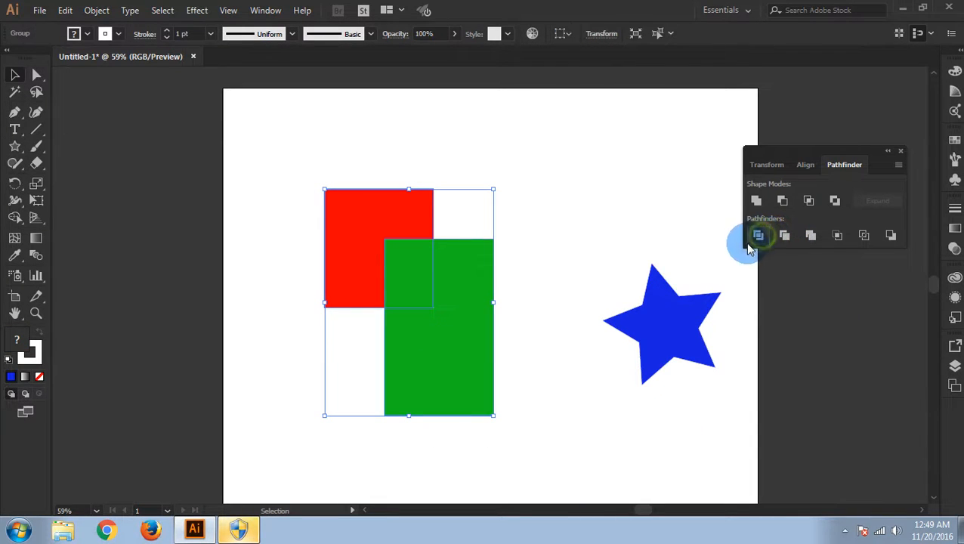
{"action": "left_click", "coordinate": [551, 238]}
{"action": "left_click_drag", "start_coordinate": [457, 279], "coordinate": [511, 295]}
{"action": "left_click_drag", "start_coordinate": [482, 370], "coordinate": [398, 307]}
Isolate the divided group and move its overlapping piece out to the right of the green shape
{"action": "double_click", "coordinate": [379, 252]}
{"action": "left_click", "coordinate": [490, 260]}
{"action": "left_click", "coordinate": [402, 229]}
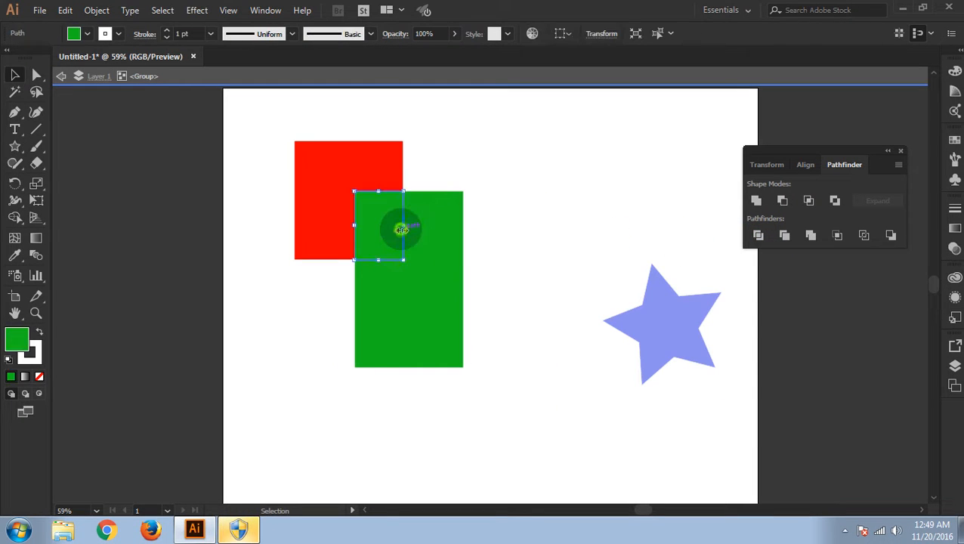
{"action": "left_click_drag", "start_coordinate": [393, 242], "coordinate": [529, 251]}
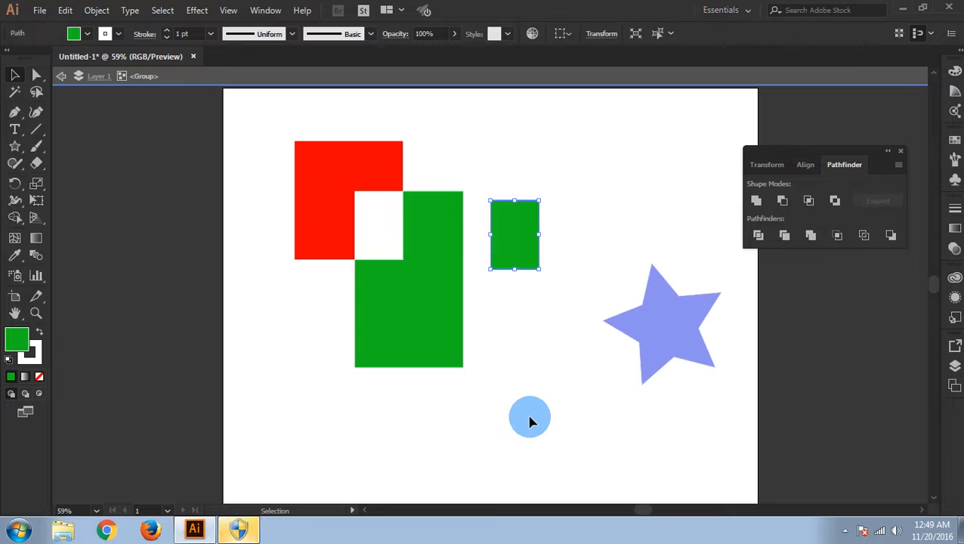
Undo the piece and group moves and the Divide operation to restore the two original rectangles
{"action": "key", "text": "ctrl+z"}
{"action": "key", "text": "ctrl+z"}
{"action": "left_click", "coordinate": [574, 276]}
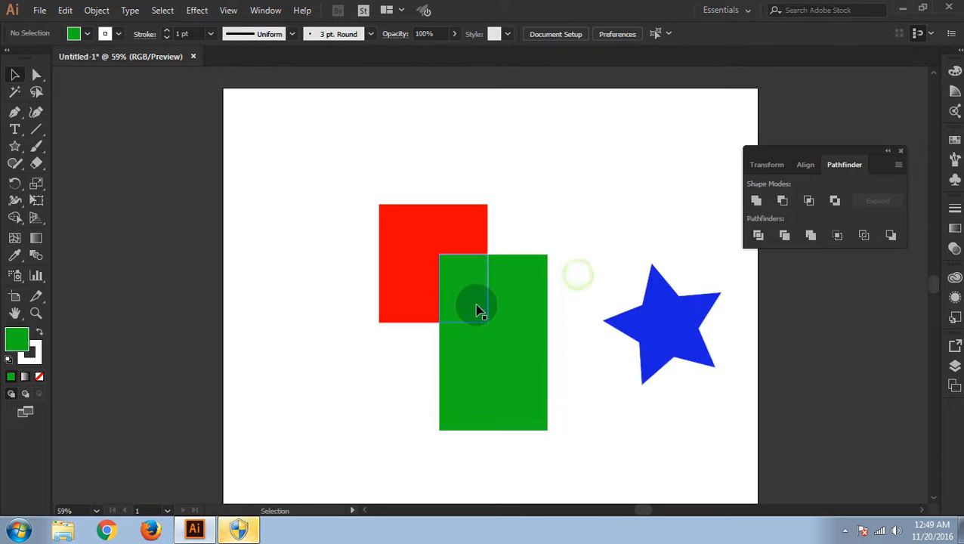
{"action": "key", "text": "ctrl+z"}
{"action": "left_click", "coordinate": [574, 376]}
{"action": "left_click_drag", "start_coordinate": [462, 306], "coordinate": [484, 333]}
{"action": "key", "text": "ctrl+z"}
{"action": "key", "text": "ctrl+z"}
Nudge the green rectangle slightly up and left so it covers more of the red rectangle's corner
{"action": "left_click", "coordinate": [522, 333]}
{"action": "left_click", "coordinate": [474, 338]}
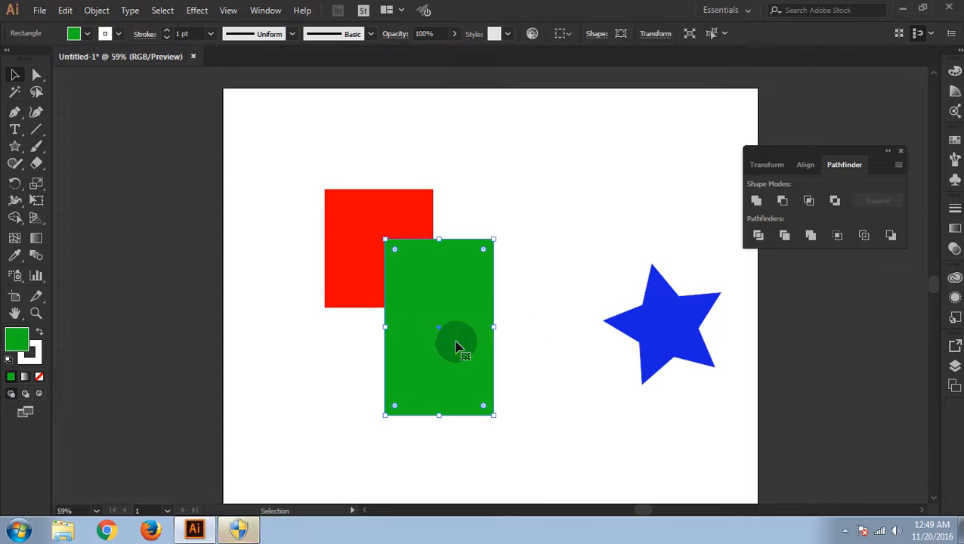
{"action": "left_click_drag", "start_coordinate": [457, 342], "coordinate": [508, 367]}
{"action": "key", "text": "ctrl+z"}
{"action": "mouse_move", "coordinate": [458, 340]}
{"action": "left_mouse_down"}
{"action": "mouse_move", "coordinate": [441, 323]}
{"action": "mouse_move", "coordinate": [437, 336]}
{"action": "mouse_move", "coordinate": [463, 344]}
{"action": "left_mouse_up"}
Split both rectangles with the Divide pathfinder and move the divided group up and left on the artboard
{"action": "left_click_drag", "start_coordinate": [311, 173], "coordinate": [555, 438]}
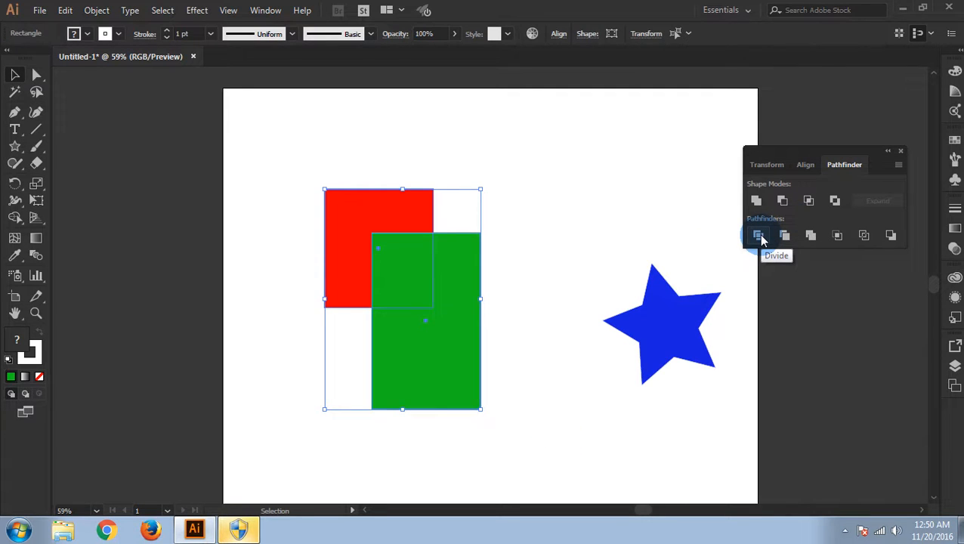
{"action": "left_click", "coordinate": [570, 219]}
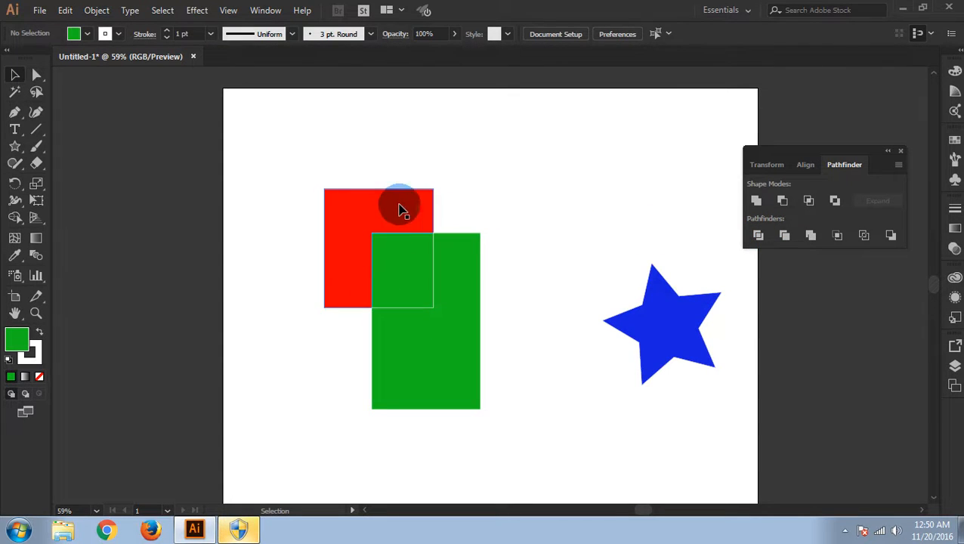
{"action": "left_click_drag", "start_coordinate": [359, 217], "coordinate": [312, 175]}
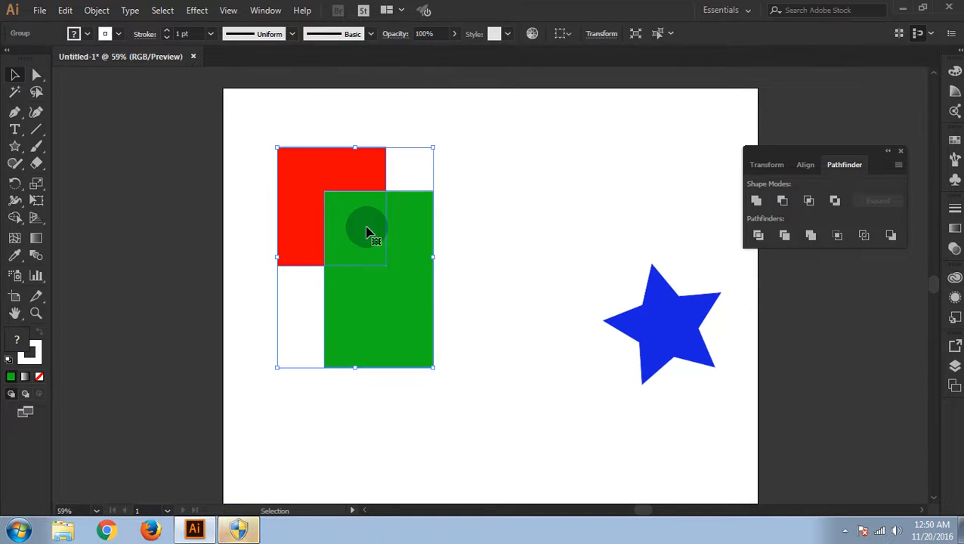
{"action": "double_click", "coordinate": [366, 230]}
{"action": "left_click", "coordinate": [334, 175]}
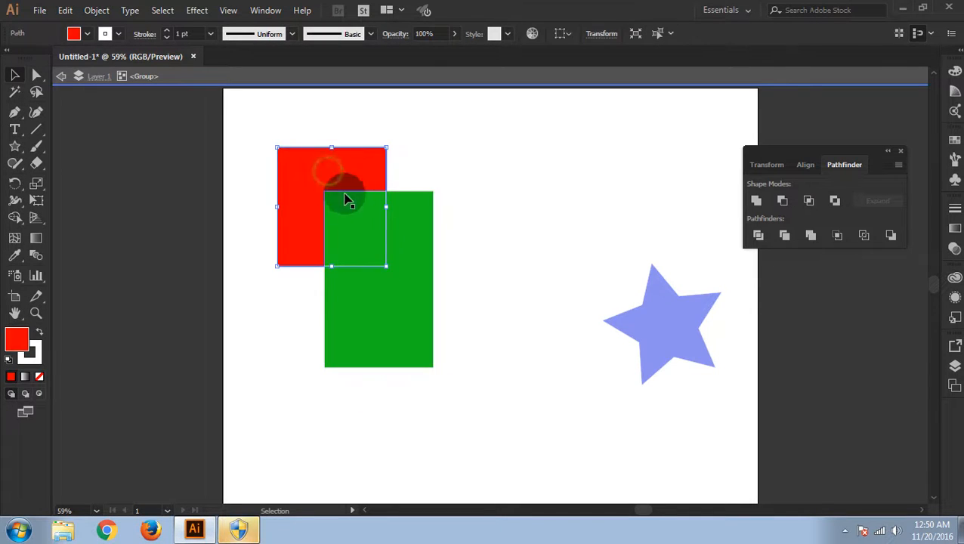
{"action": "left_click", "coordinate": [512, 196]}
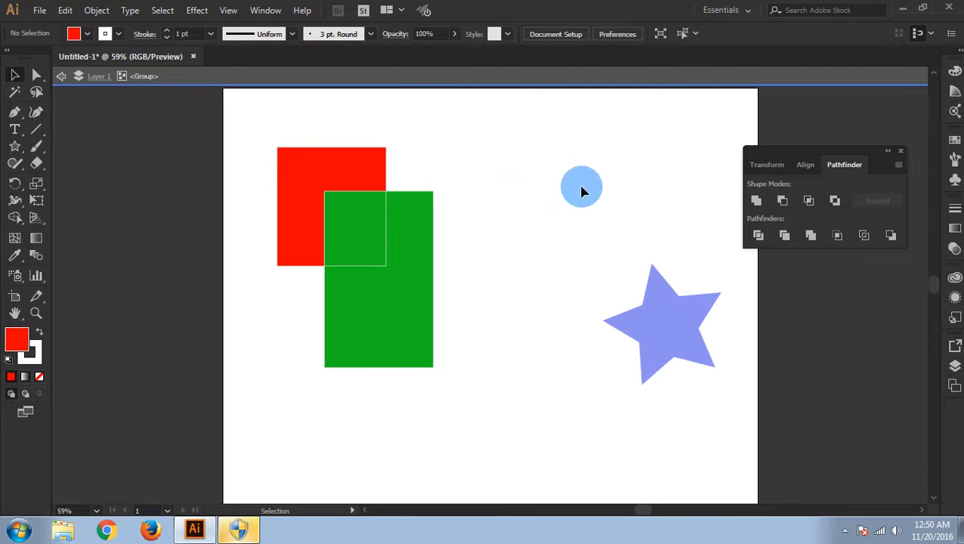
{"action": "double_click", "coordinate": [466, 166]}
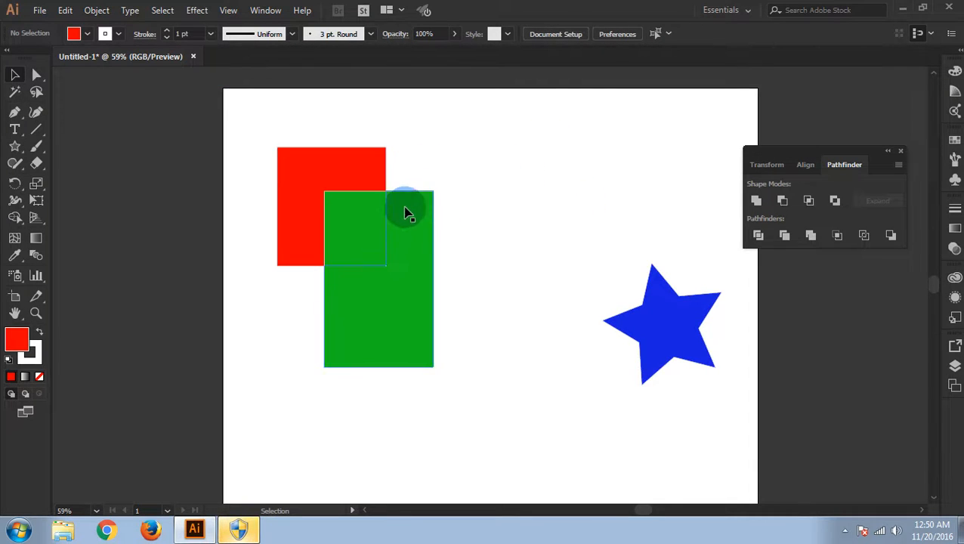
Isolate the divided group and move its red, overlapping and green pieces apart from one another
{"action": "double_click", "coordinate": [333, 174]}
{"action": "left_click_drag", "start_coordinate": [359, 189], "coordinate": [560, 185]}
{"action": "left_click_drag", "start_coordinate": [355, 215], "coordinate": [293, 164]}
{"action": "left_click_drag", "start_coordinate": [388, 290], "coordinate": [441, 368]}
{"action": "left_click", "coordinate": [385, 312]}
{"action": "left_click_drag", "start_coordinate": [463, 335], "coordinate": [408, 321]}
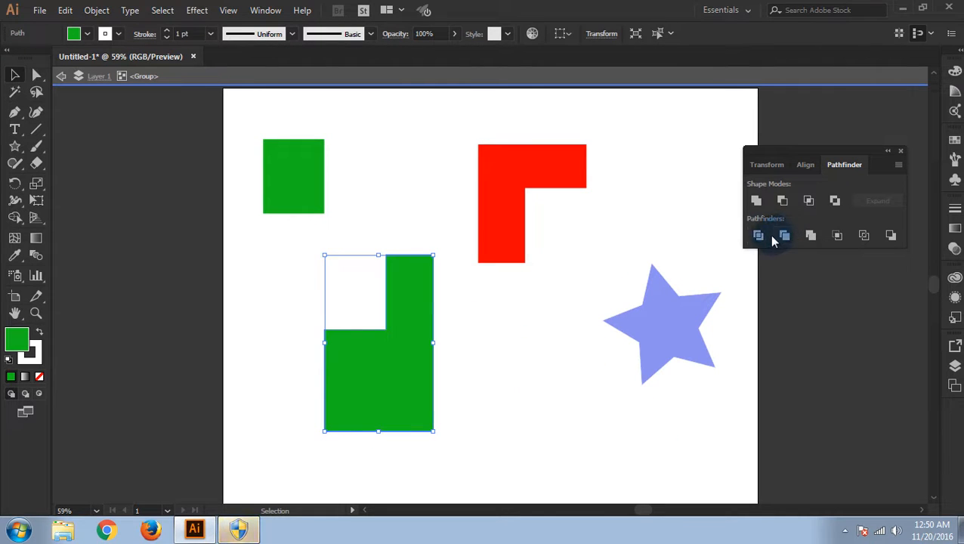
Undo the piece moves, the group move and the Divide operation to restore the two original rectangles
{"action": "key", "text": "ctrl+z"}
{"action": "key", "text": "ctrl+z"}
{"action": "key", "text": "ctrl+z"}
{"action": "key", "text": "ctrl+z"}
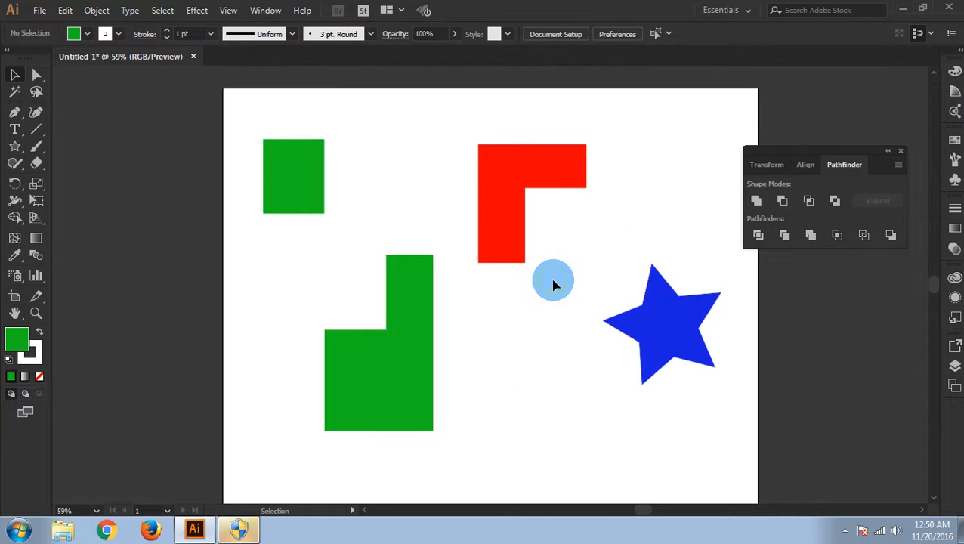
{"action": "key", "text": "ctrl+z"}
{"action": "double_click", "coordinate": [535, 287]}
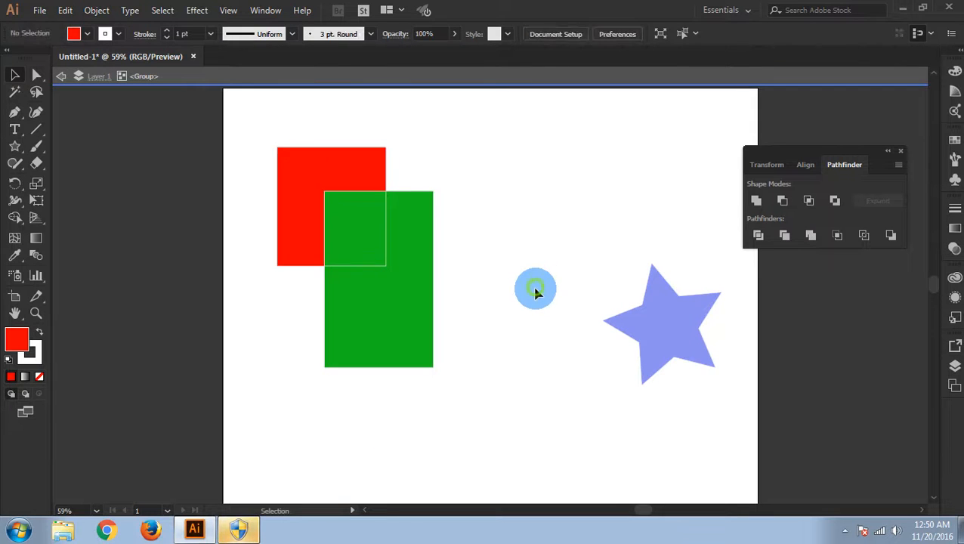
{"action": "key", "text": "ctrl+z"}
{"action": "left_click", "coordinate": [522, 293]}
{"action": "key", "text": "ctrl+z"}
{"action": "key", "text": "ctrl+z"}
{"action": "key", "text": "ctrl+z"}
{"action": "key", "text": "ctrl+z"}
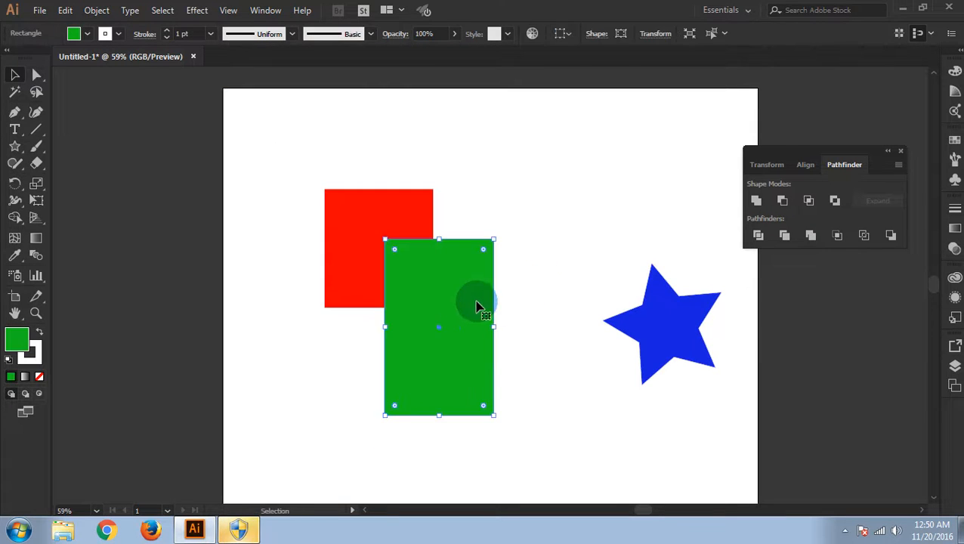
Reposition the red and green rectangles slightly, keeping the green one over the red one's lower-right corner
{"action": "left_click_drag", "start_coordinate": [273, 154], "coordinate": [527, 446]}
{"action": "left_click_drag", "start_coordinate": [503, 358], "coordinate": [388, 338]}
{"action": "left_click", "coordinate": [526, 438]}
{"action": "left_click_drag", "start_coordinate": [253, 149], "coordinate": [417, 430]}
{"action": "left_click_drag", "start_coordinate": [406, 338], "coordinate": [449, 357]}
{"action": "left_click", "coordinate": [539, 393]}
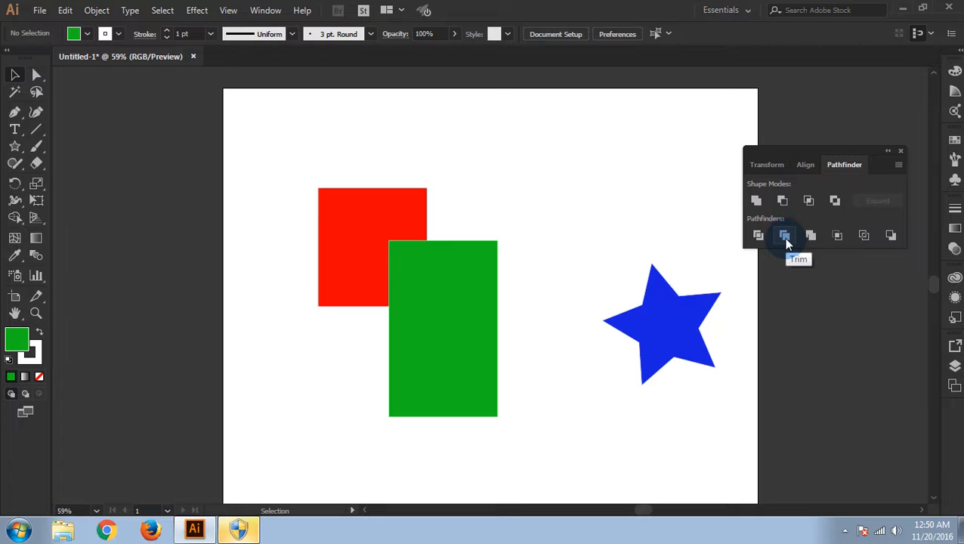
Apply the Trim pathfinder to both rectangles and move the trimmed group about 160 px right and 64 px down
{"action": "left_click_drag", "start_coordinate": [273, 156], "coordinate": [409, 327]}
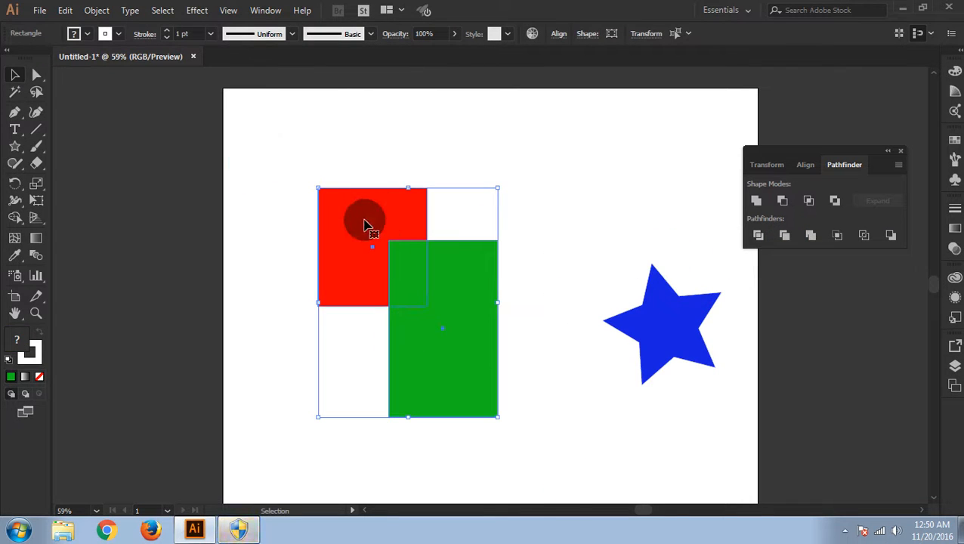
{"action": "left_click", "coordinate": [786, 236]}
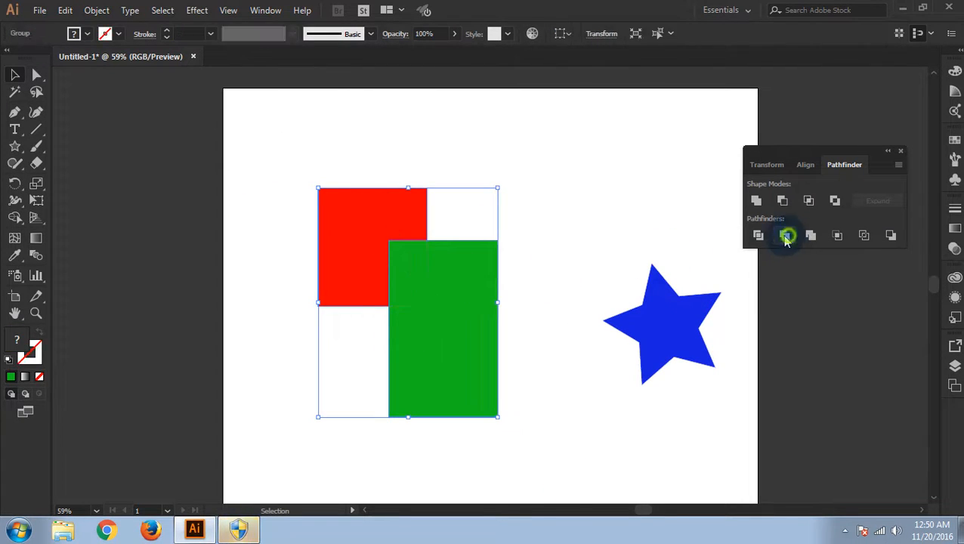
{"action": "left_click", "coordinate": [538, 264]}
{"action": "left_click_drag", "start_coordinate": [445, 300], "coordinate": [512, 327]}
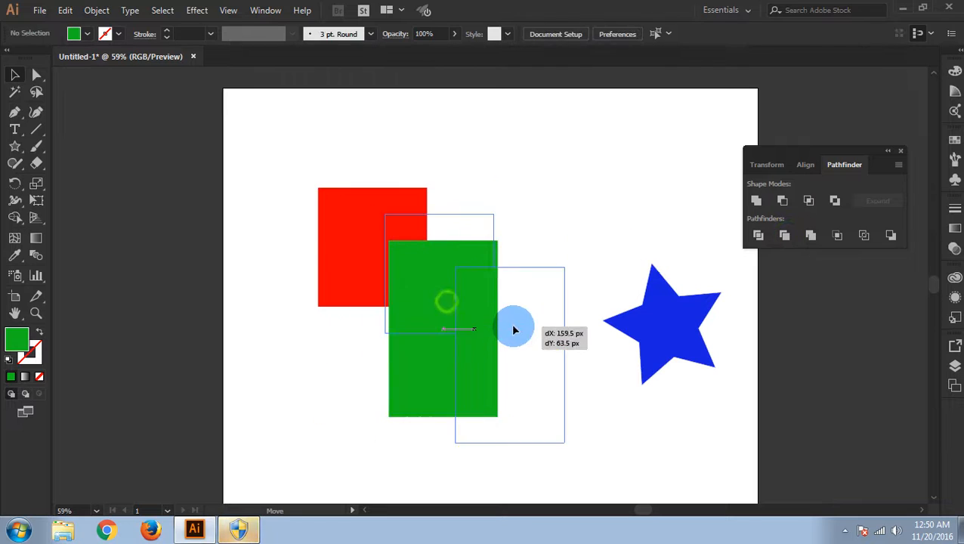
Isolate the trimmed group, move the green piece away from the red one, and fit it back into the notch
{"action": "double_click", "coordinate": [476, 337]}
{"action": "left_click_drag", "start_coordinate": [493, 343], "coordinate": [562, 379]}
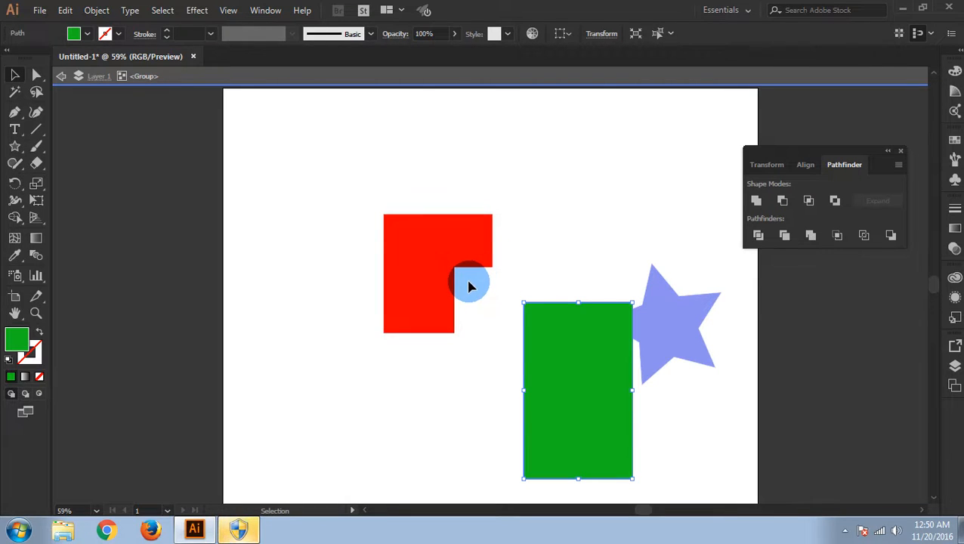
{"action": "left_click_drag", "start_coordinate": [565, 358], "coordinate": [497, 327]}
{"action": "left_click", "coordinate": [551, 211]}
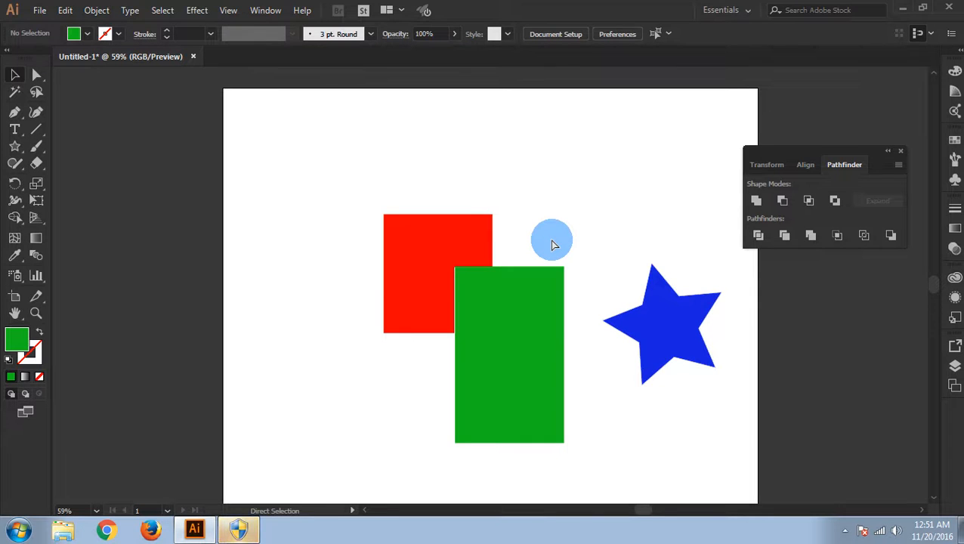
Undo the Trim operation and its moves, and shift both original rectangles up and left on the artboard
{"action": "key", "text": "ctrl+z"}
{"action": "key", "text": "ctrl+z"}
{"action": "key", "text": "ctrl+z"}
{"action": "key", "text": "ctrl+z"}
{"action": "key", "text": "ctrl+z"}
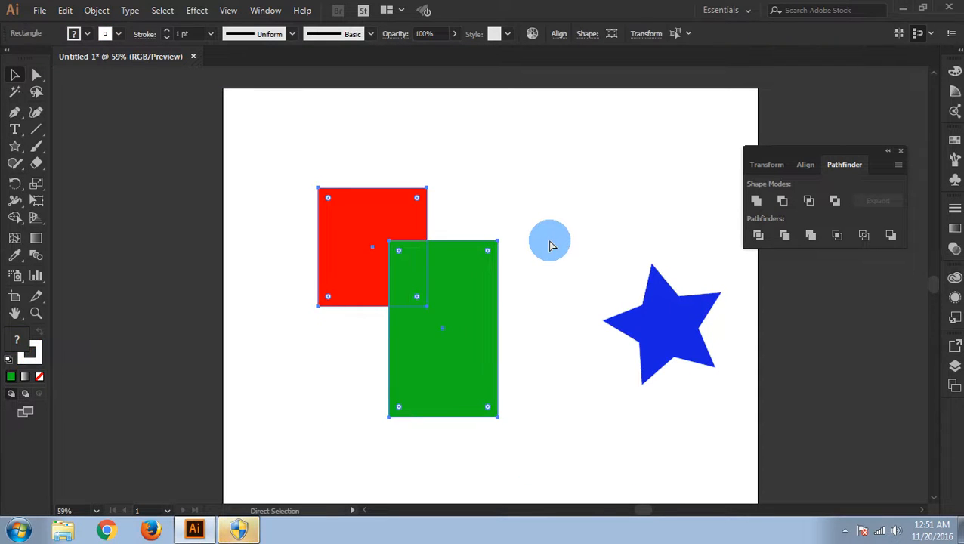
{"action": "left_click_drag", "start_coordinate": [451, 287], "coordinate": [536, 294]}
{"action": "key", "text": "ctrl+z"}
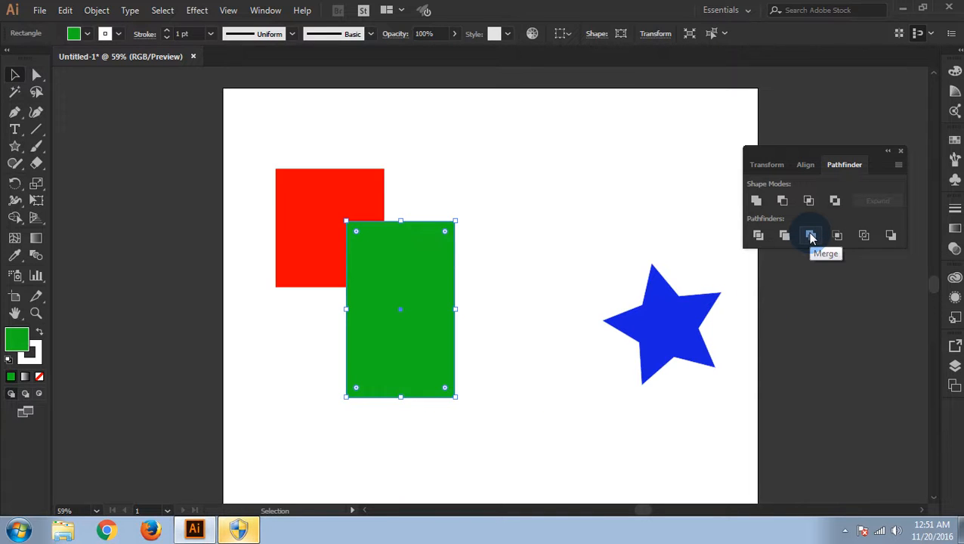
Apply the Merge pathfinder to both rectangles and move the merged group to the right
{"action": "left_click", "coordinate": [525, 219]}
{"action": "left_click_drag", "start_coordinate": [261, 145], "coordinate": [512, 426]}
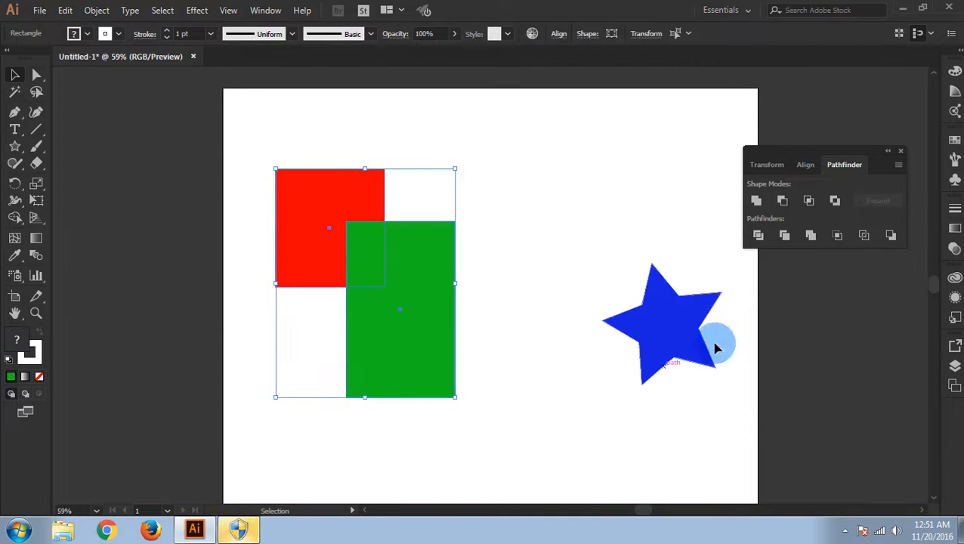
{"action": "left_click", "coordinate": [813, 239]}
{"action": "left_click", "coordinate": [381, 223]}
{"action": "left_click_drag", "start_coordinate": [415, 271], "coordinate": [482, 281]}
Undo the group moves and the Merge operation to get the two separate rectangles back
{"action": "key", "text": "ctrl+z"}
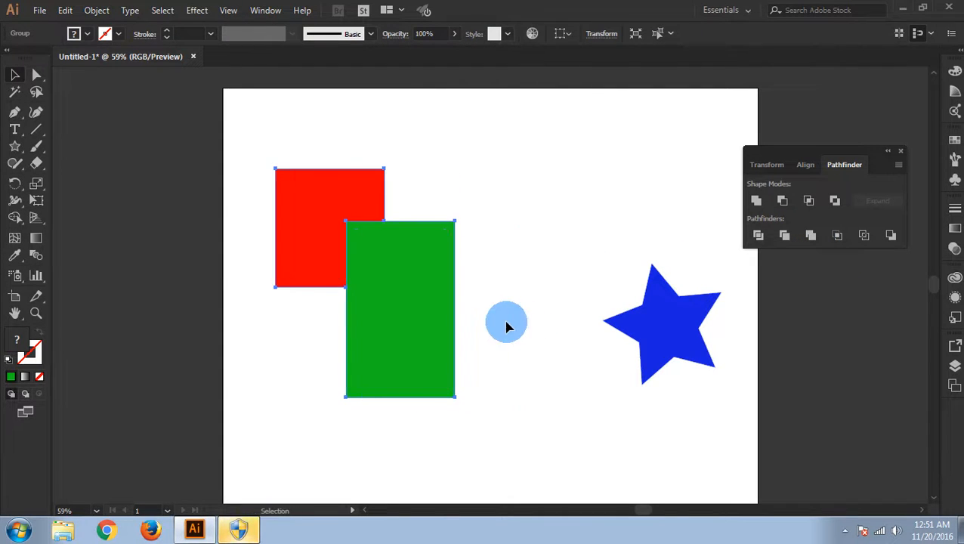
{"action": "left_click", "coordinate": [495, 308]}
{"action": "left_click_drag", "start_coordinate": [426, 286], "coordinate": [477, 293]}
{"action": "key", "text": "ctrl+z"}
{"action": "key", "text": "ctrl+z"}
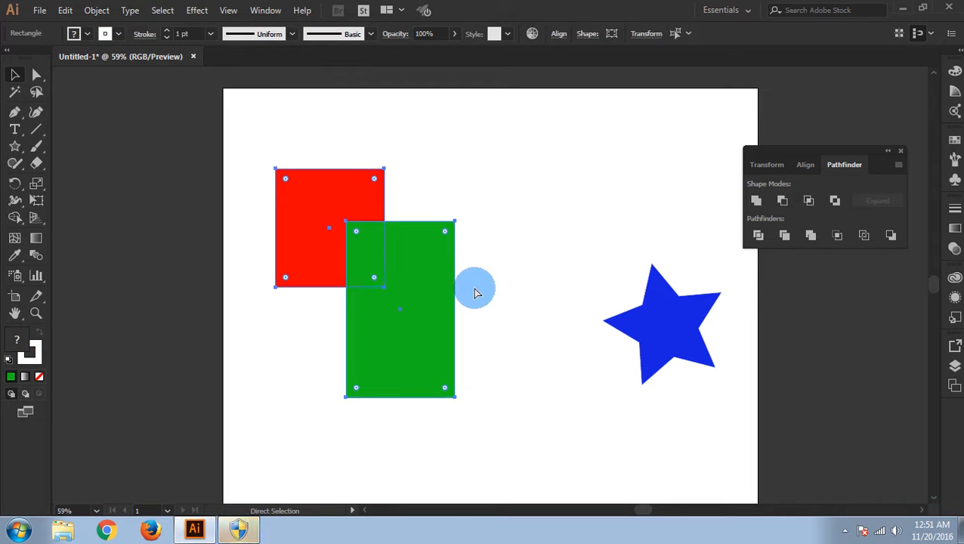
Test-move the green rectangle down and right, undo that move, and raise the rectangle slightly
{"action": "left_click", "coordinate": [482, 293]}
{"action": "left_click_drag", "start_coordinate": [396, 303], "coordinate": [477, 334]}
{"action": "key", "text": "ctrl+z"}
{"action": "left_click", "coordinate": [517, 324]}
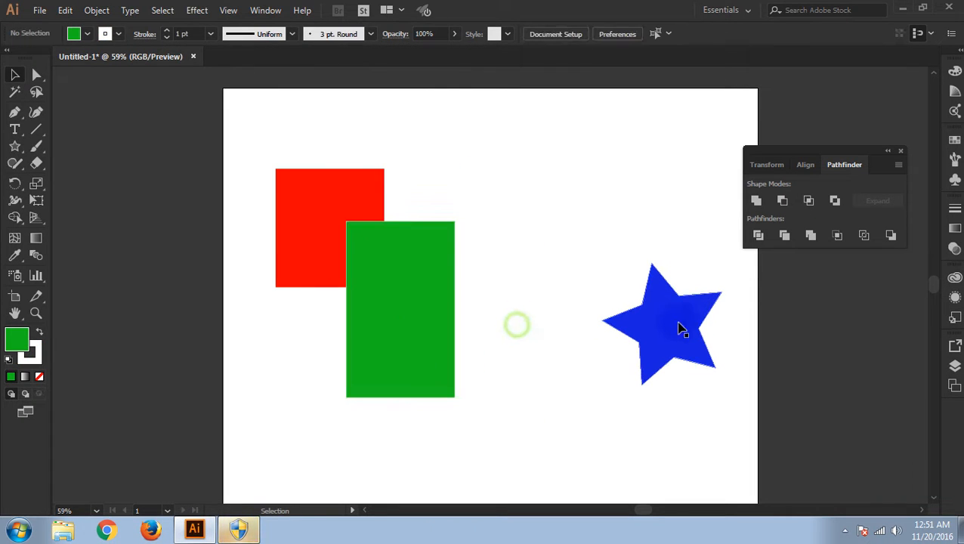
{"action": "left_click_drag", "start_coordinate": [446, 318], "coordinate": [432, 309]}
{"action": "left_click", "coordinate": [550, 276]}
Convert both rectangles to unfilled outlines with the Outline pathfinder
{"action": "left_click_drag", "start_coordinate": [262, 142], "coordinate": [477, 390]}
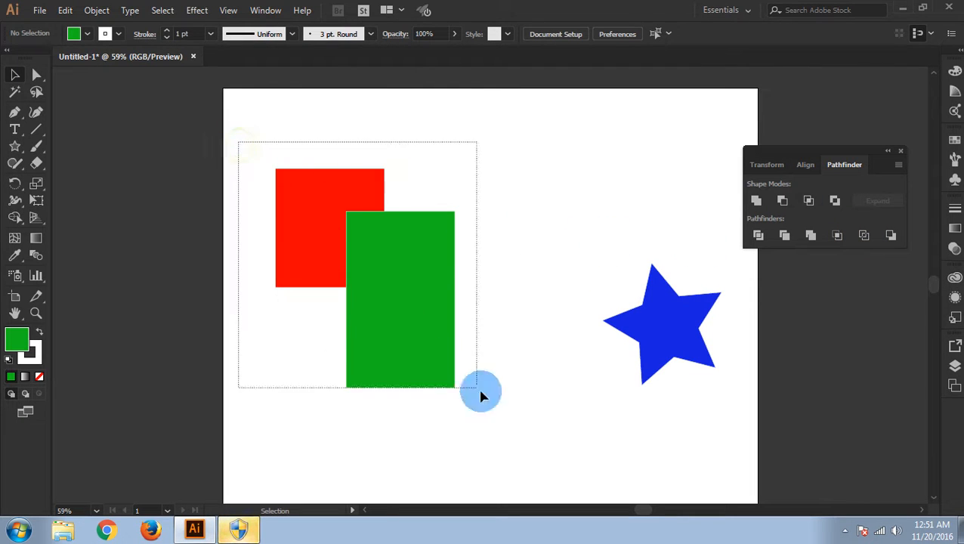
{"action": "left_click", "coordinate": [862, 236]}
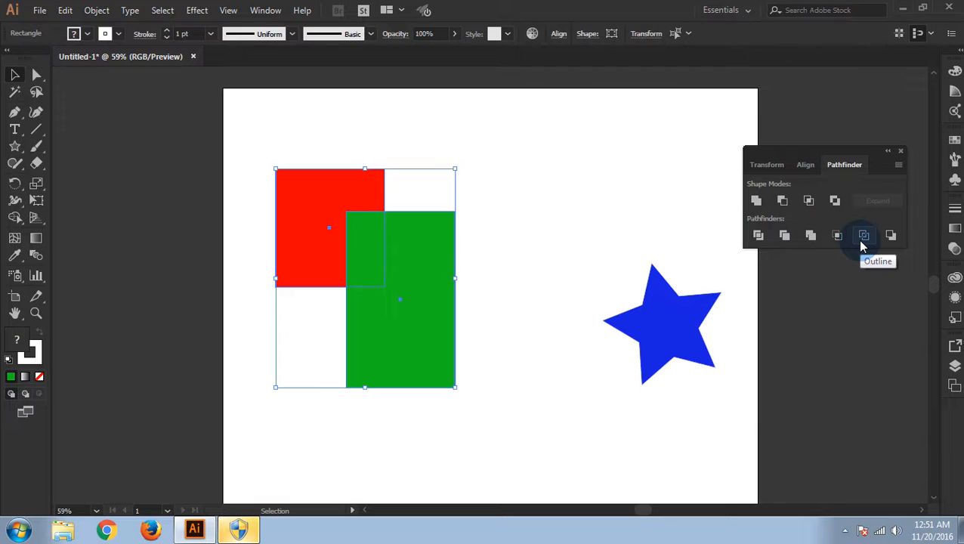
{"action": "left_click", "coordinate": [531, 263]}
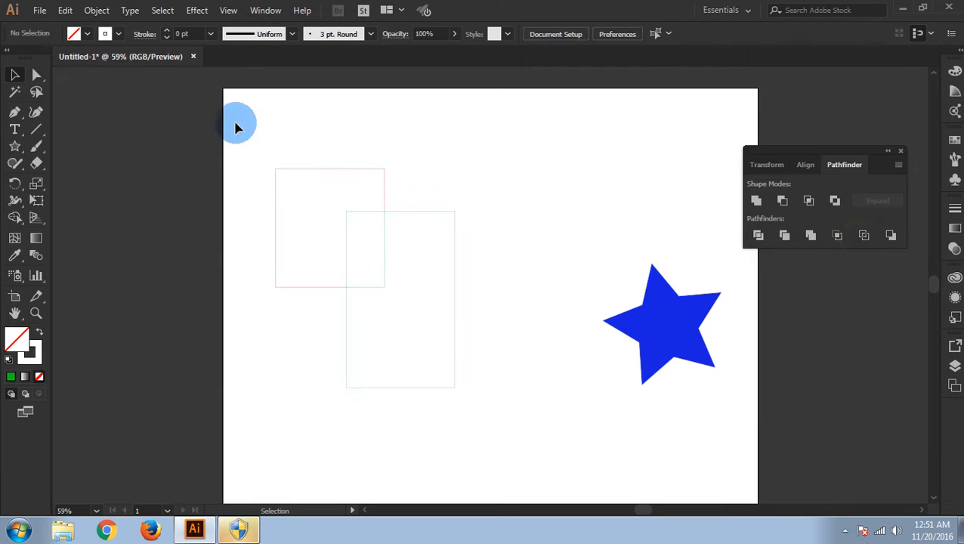
Examine the outlined group's paths by selecting and deselecting them at several edges
{"action": "left_click", "coordinate": [290, 168]}
{"action": "left_click", "coordinate": [505, 236]}
{"action": "left_click", "coordinate": [415, 213]}
{"action": "left_click", "coordinate": [475, 215]}
{"action": "left_click", "coordinate": [437, 213]}
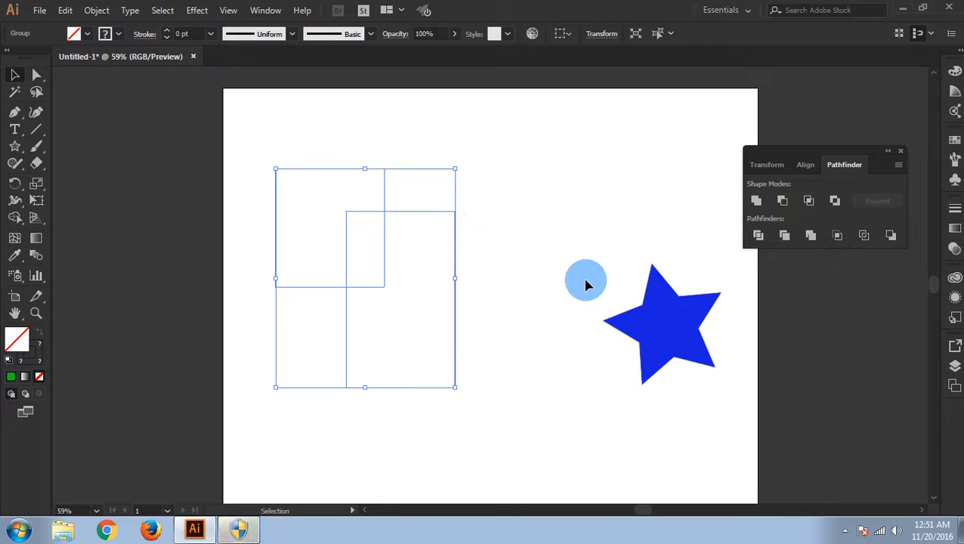
{"action": "left_click", "coordinate": [514, 240]}
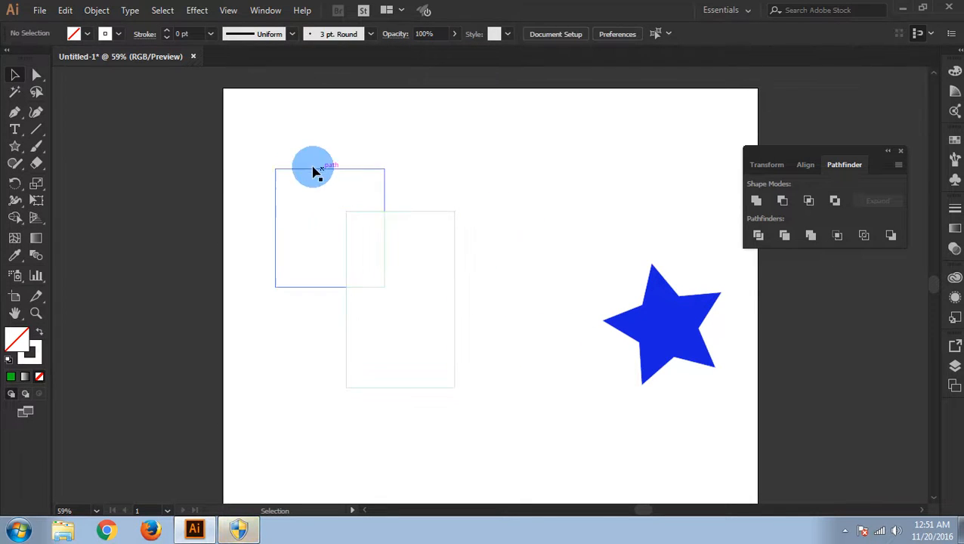
{"action": "left_click_drag", "start_coordinate": [264, 150], "coordinate": [498, 408]}
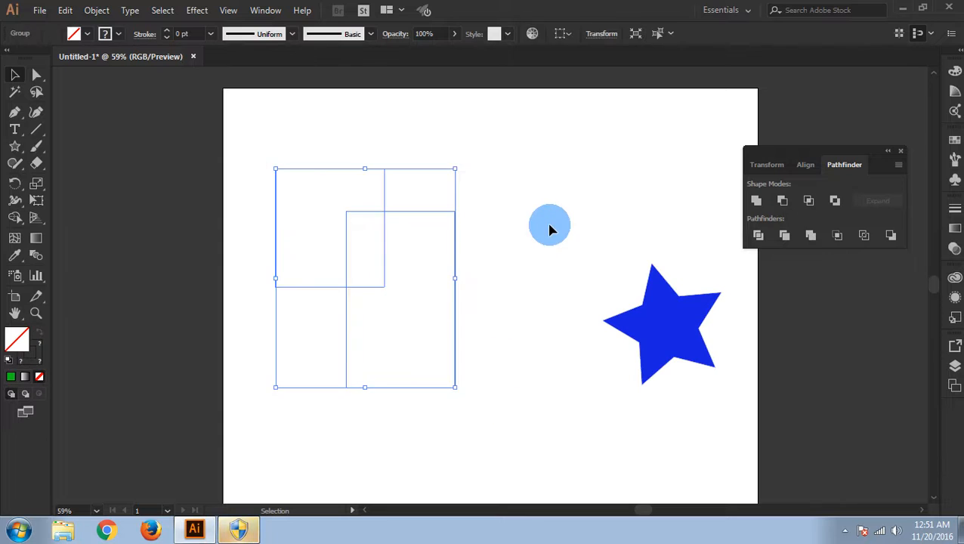
{"action": "left_click", "coordinate": [555, 222]}
{"action": "left_click", "coordinate": [372, 211]}
{"action": "left_click", "coordinate": [564, 263]}
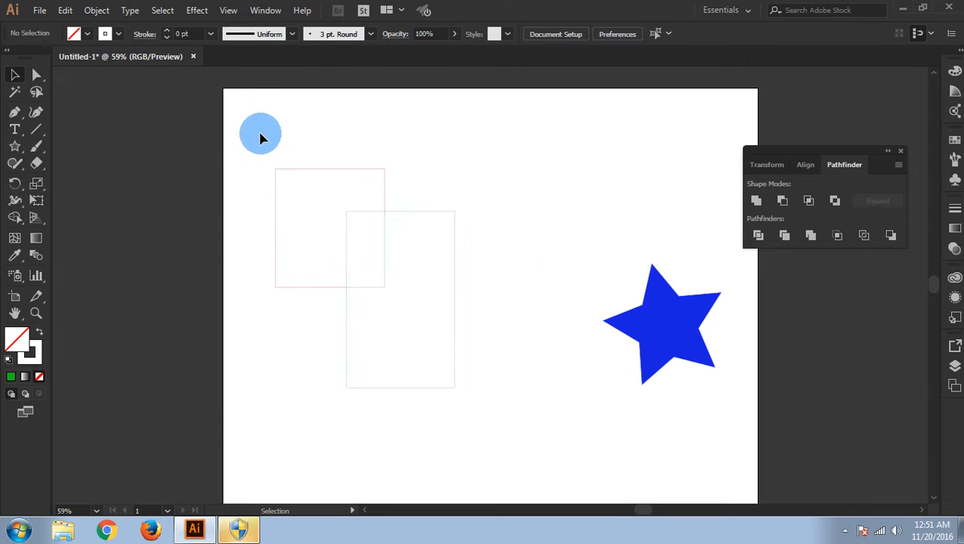
Undo the Outline operation and select the restored green rectangle
{"action": "key", "text": "ctrl+z"}
{"action": "left_click", "coordinate": [510, 202]}
{"action": "left_click", "coordinate": [455, 218]}
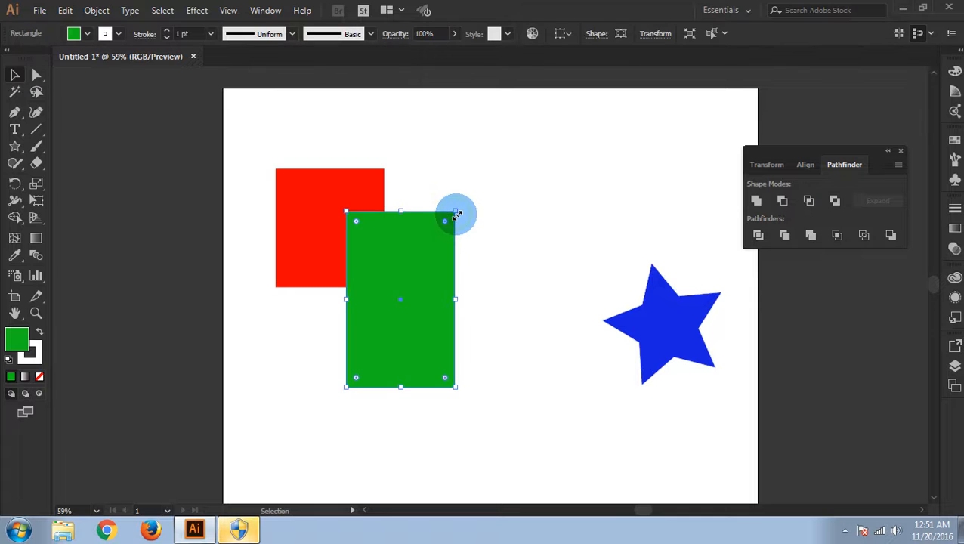
Display all the artwork in Outline view mode and return to Preview mode
{"action": "left_click", "coordinate": [499, 212]}
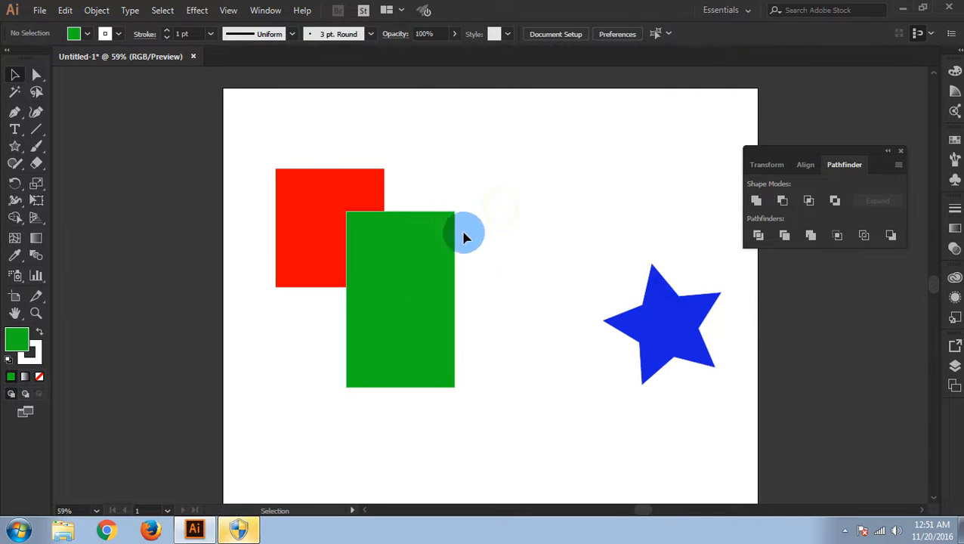
{"action": "key", "text": "ctrl+y"}
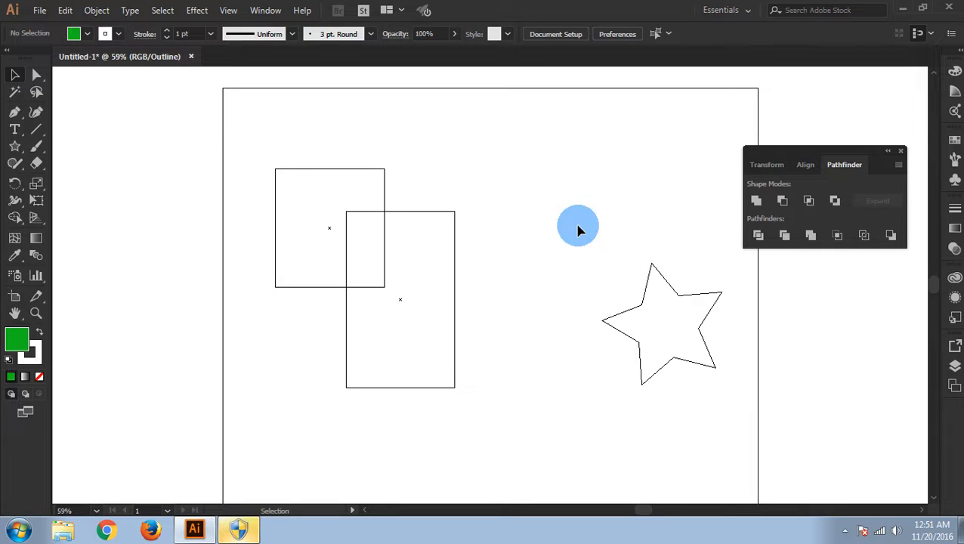
{"action": "key", "text": "ctrl+y"}
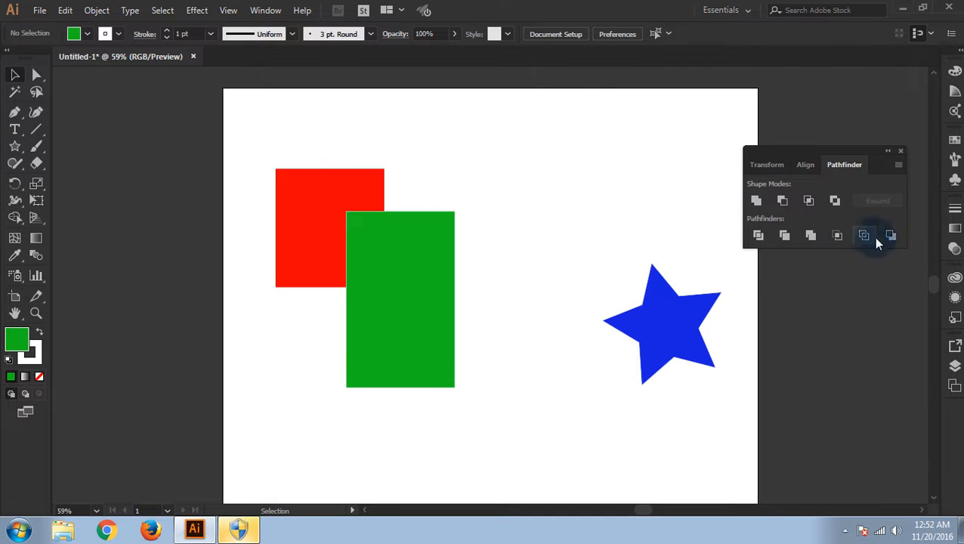
Shift the red and green rectangles to the right so the green one covers more of the red one
{"action": "left_click_drag", "start_coordinate": [262, 165], "coordinate": [465, 318]}
{"action": "left_click", "coordinate": [538, 424]}
{"action": "left_click", "coordinate": [429, 352]}
{"action": "left_click_drag", "start_coordinate": [447, 370], "coordinate": [413, 359]}
{"action": "left_click", "coordinate": [596, 426]}
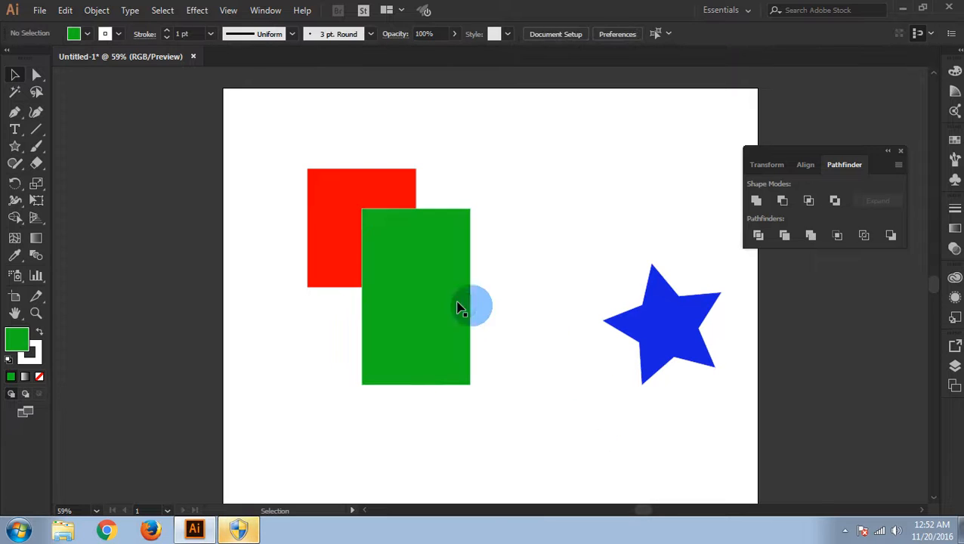
Delete the red rectangle and move the blue star over the green rectangle's right edge
{"action": "left_click", "coordinate": [343, 194]}
{"action": "key", "text": "Delete"}
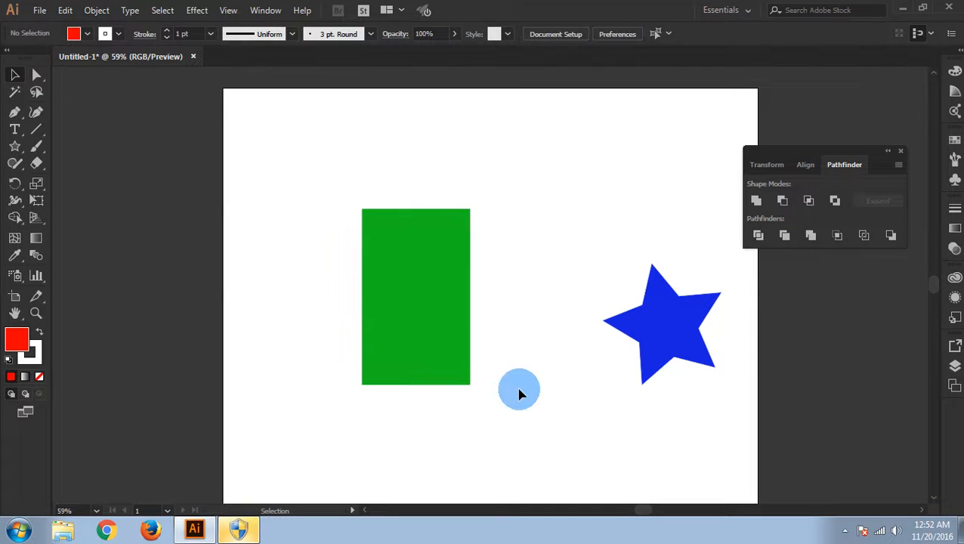
{"action": "left_click_drag", "start_coordinate": [688, 344], "coordinate": [500, 316]}
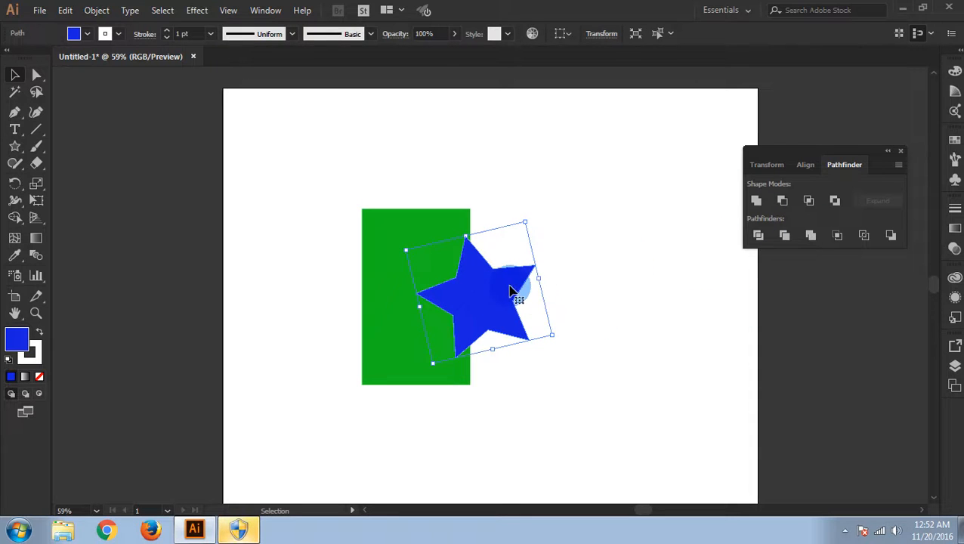
{"action": "left_click", "coordinate": [598, 308]}
Select the green rectangle and the blue star together
{"action": "left_click_drag", "start_coordinate": [359, 179], "coordinate": [532, 430]}
{"action": "left_click", "coordinate": [624, 398]}
{"action": "left_click_drag", "start_coordinate": [416, 195], "coordinate": [540, 482]}
{"action": "left_click", "coordinate": [625, 406]}
{"action": "left_click_drag", "start_coordinate": [308, 184], "coordinate": [549, 462]}
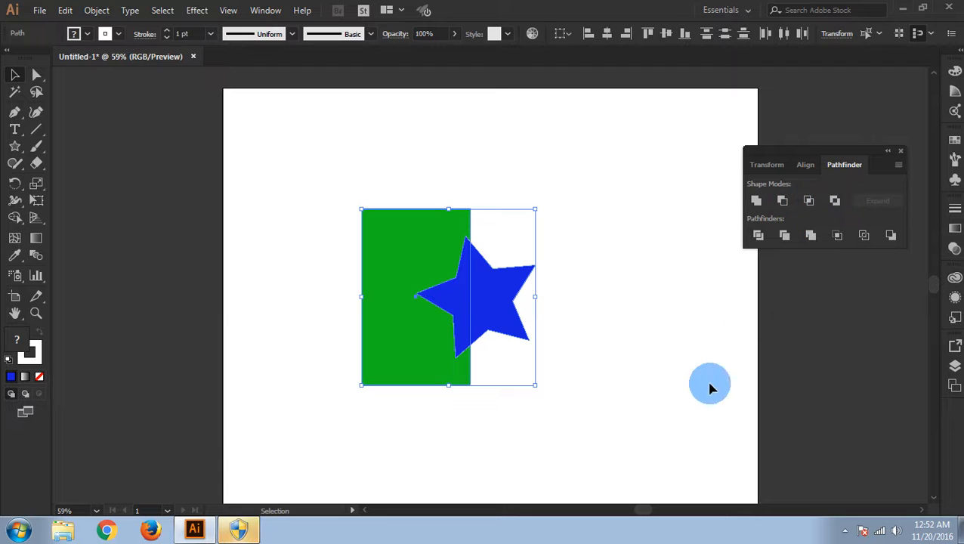
{"action": "left_click", "coordinate": [620, 327]}
{"action": "left_click_drag", "start_coordinate": [243, 150], "coordinate": [589, 434]}
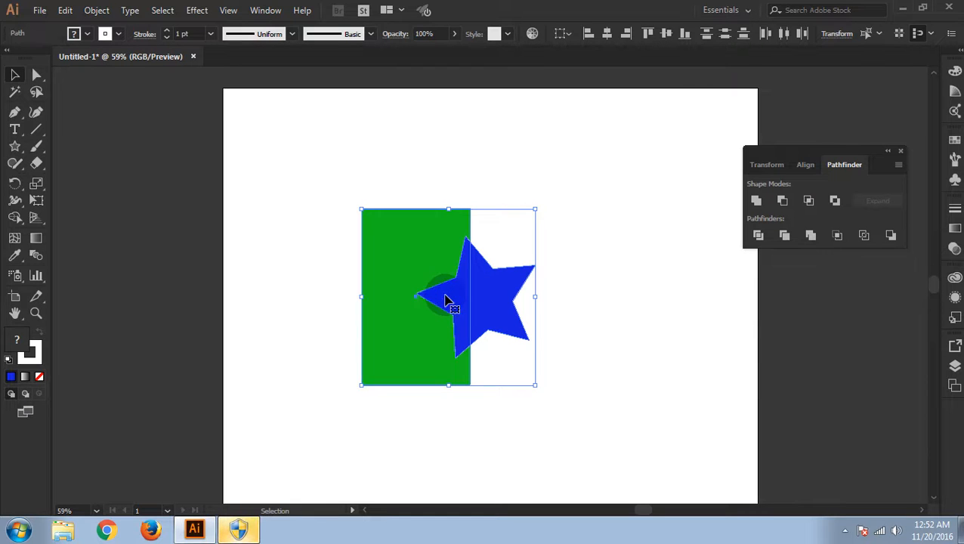
Subtract the blue star from the green rectangle with Minus Front and undo the cut
{"action": "left_click", "coordinate": [637, 325]}
{"action": "left_click_drag", "start_coordinate": [377, 163], "coordinate": [531, 430]}
{"action": "left_click", "coordinate": [783, 200]}
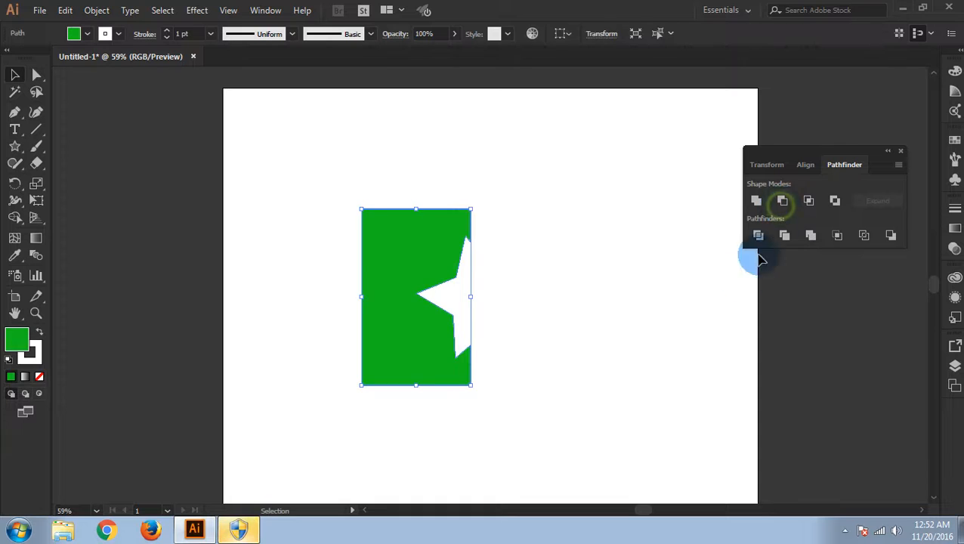
{"action": "left_click", "coordinate": [611, 352]}
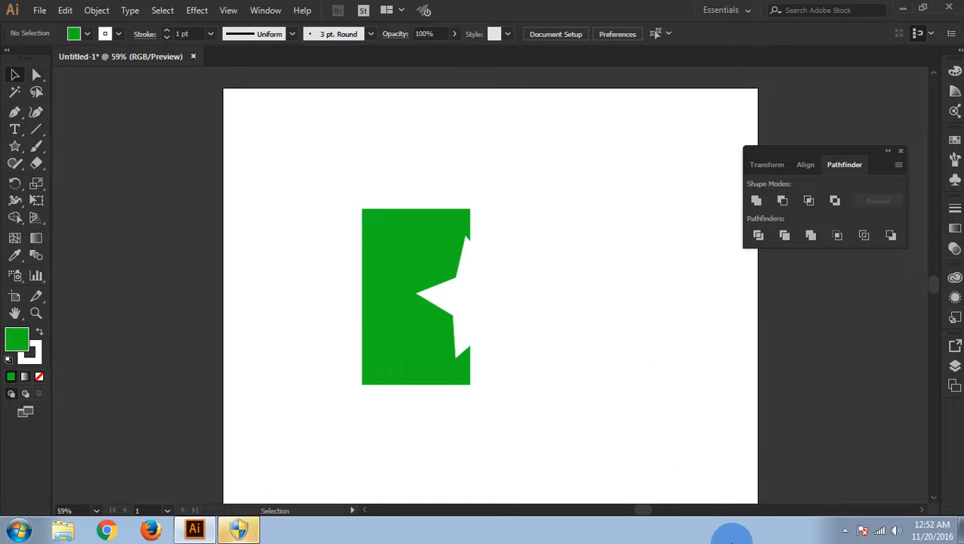
{"action": "key", "text": "ctrl+z"}
Move the blue star further left so most of it lies over the green rectangle
{"action": "left_click", "coordinate": [523, 312]}
{"action": "left_click_drag", "start_coordinate": [508, 300], "coordinate": [474, 295]}
{"action": "left_click", "coordinate": [523, 299]}
{"action": "left_click_drag", "start_coordinate": [309, 189], "coordinate": [544, 414]}
{"action": "left_click", "coordinate": [581, 355]}
{"action": "left_click", "coordinate": [456, 301]}
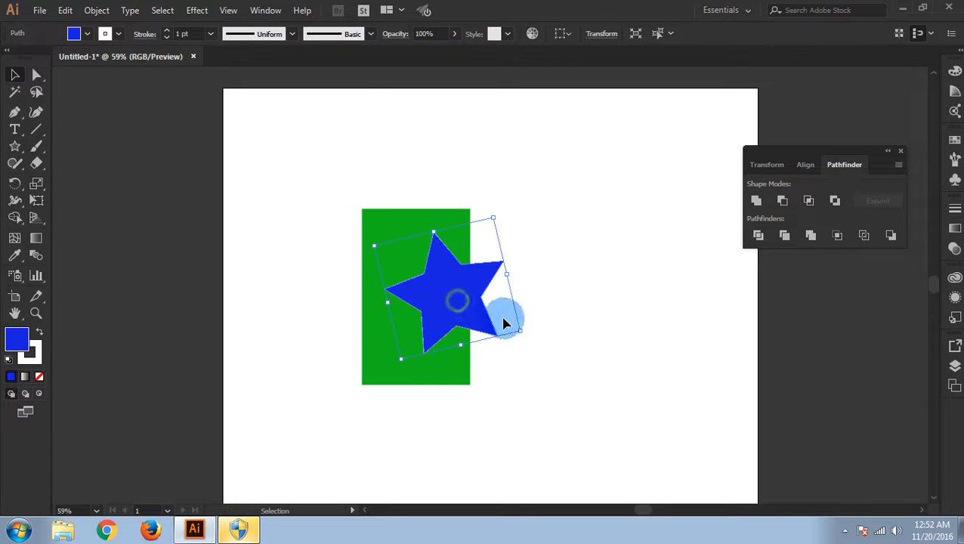
{"action": "left_click", "coordinate": [568, 357]}
Stretch the green rectangle's right side outward until it fully encloses the star
{"action": "left_click", "coordinate": [463, 369]}
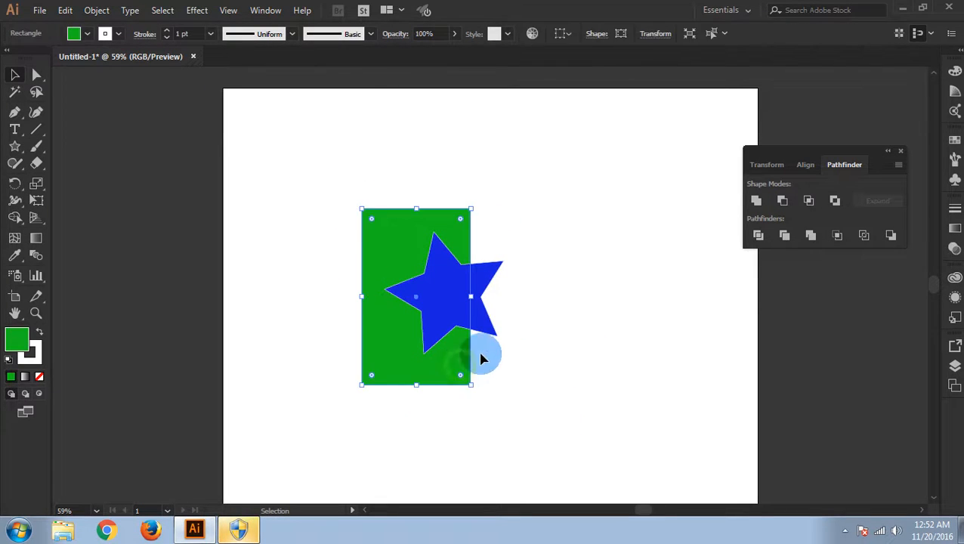
{"action": "left_click_drag", "start_coordinate": [470, 298], "coordinate": [584, 301]}
{"action": "left_click", "coordinate": [673, 387]}
Cut the star out of the widened rectangle with Minus Front and undo both the cut and the widening
{"action": "left_click_drag", "start_coordinate": [302, 184], "coordinate": [598, 413]}
{"action": "left_click", "coordinate": [781, 200]}
{"action": "left_click", "coordinate": [614, 420]}
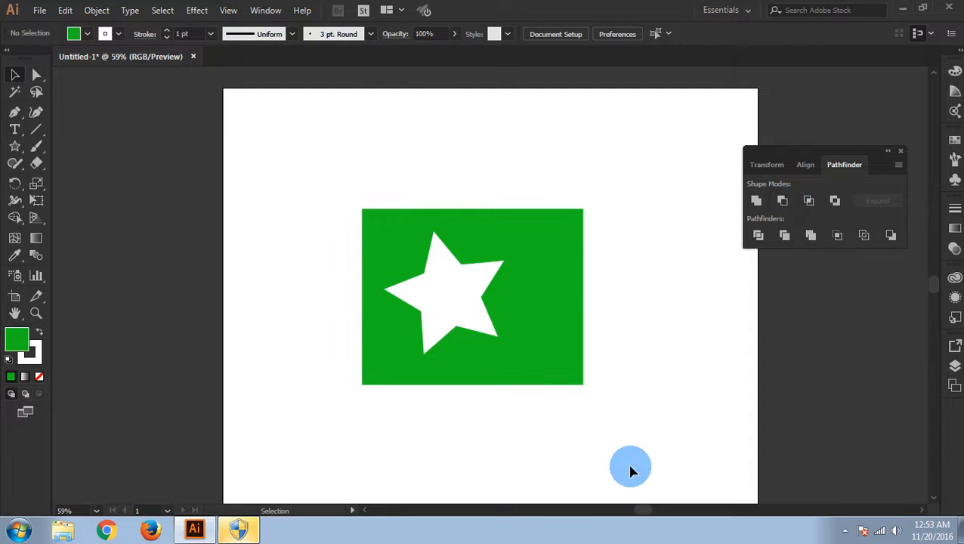
{"action": "key", "text": "ctrl+z"}
{"action": "key", "text": "ctrl+z"}
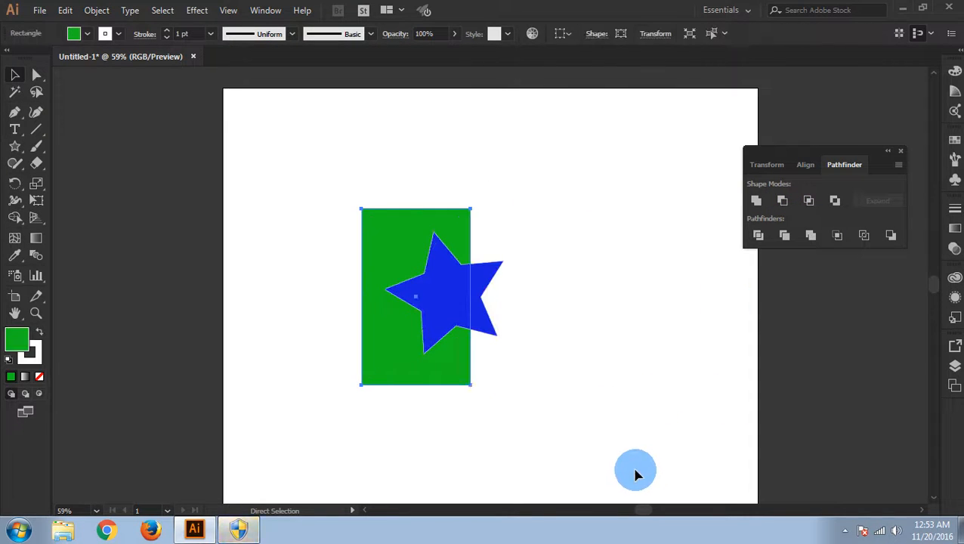
Move the blue star right so it straddles the green rectangle's right edge and select both shapes
{"action": "left_click", "coordinate": [620, 410]}
{"action": "left_click_drag", "start_coordinate": [467, 296], "coordinate": [497, 305]}
{"action": "left_click", "coordinate": [643, 364]}
{"action": "left_click", "coordinate": [622, 429]}
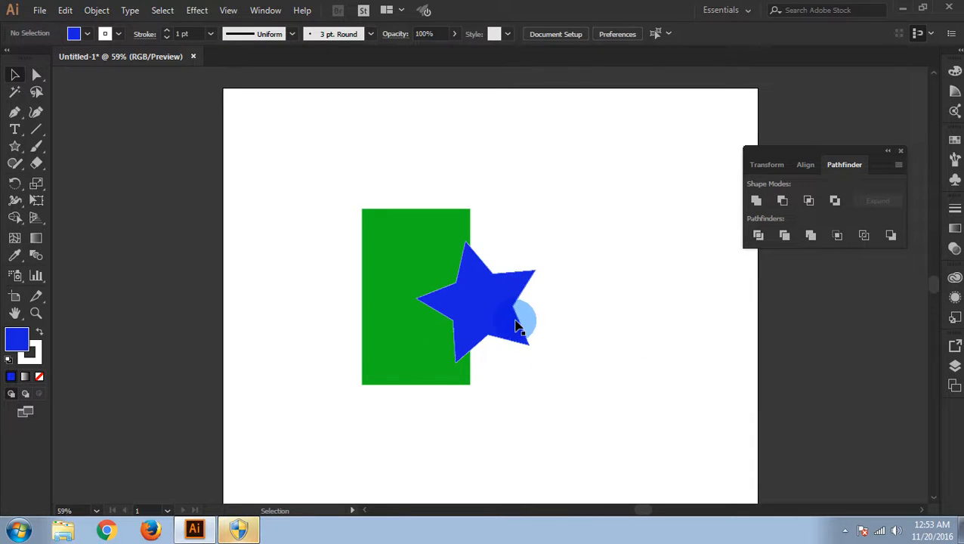
{"action": "left_click", "coordinate": [613, 362]}
{"action": "left_click_drag", "start_coordinate": [334, 194], "coordinate": [574, 444]}
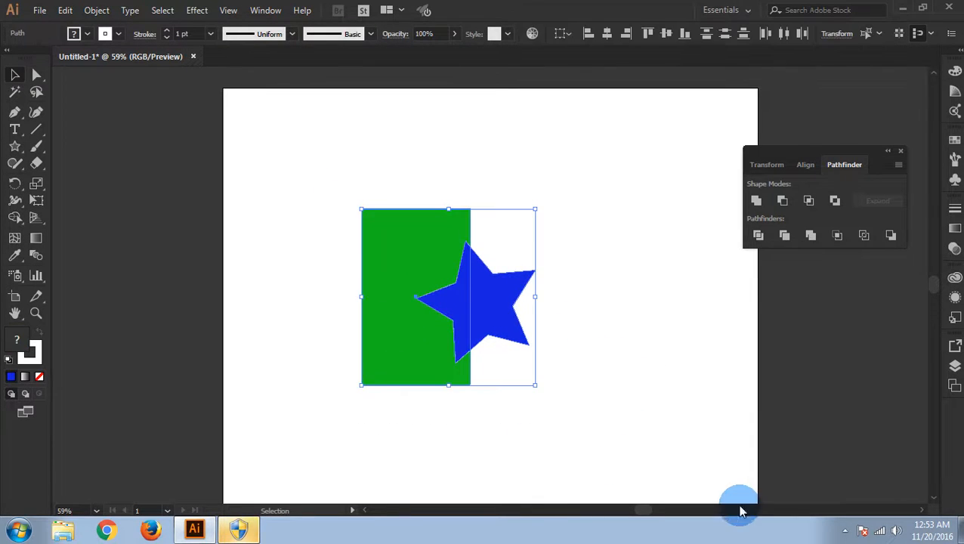
{"action": "left_click", "coordinate": [681, 346]}
{"action": "left_click_drag", "start_coordinate": [306, 183], "coordinate": [624, 477]}
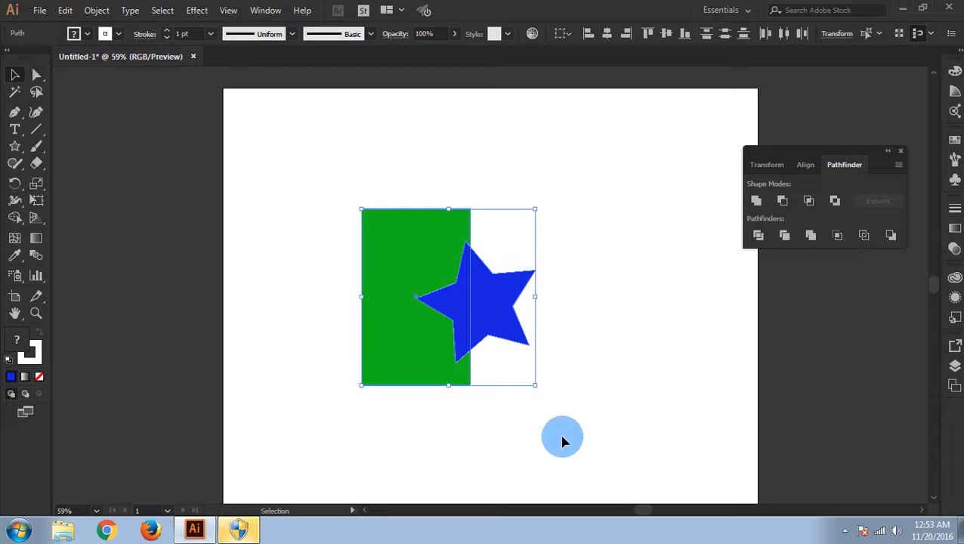
Fine-tune the blue star's position across the green rectangle's right edge
{"action": "key", "text": "z"}
{"action": "left_click_drag", "start_coordinate": [286, 185], "coordinate": [638, 450]}
{"action": "left_click", "coordinate": [14, 75]}
{"action": "left_click", "coordinate": [741, 406]}
{"action": "left_click_drag", "start_coordinate": [573, 303], "coordinate": [602, 318]}
{"action": "left_click", "coordinate": [698, 408]}
{"action": "left_click", "coordinate": [661, 382]}
Subtract the star from the green rectangle with Minus Front and move the resulting shape to the left on the artboard
{"action": "left_click_drag", "start_coordinate": [286, 98], "coordinate": [679, 468]}
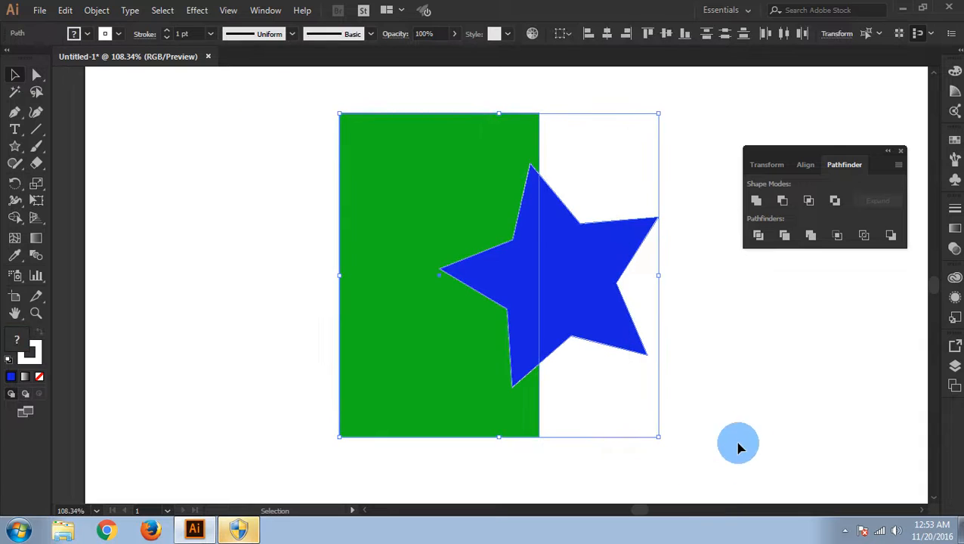
{"action": "left_click", "coordinate": [781, 200]}
{"action": "left_click", "coordinate": [484, 301]}
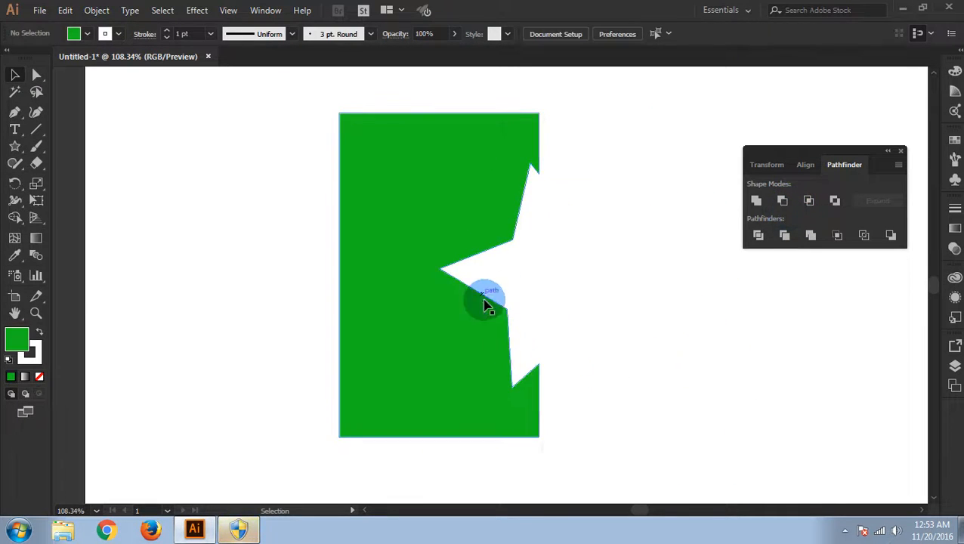
{"action": "left_click", "coordinate": [360, 262]}
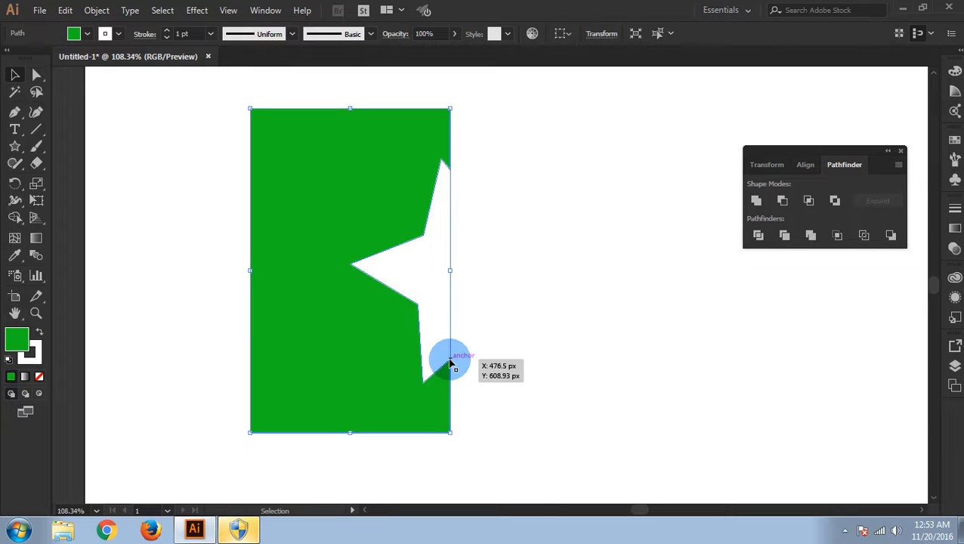
Enter isolation mode on the notched green shape and leave it again
{"action": "double_click", "coordinate": [351, 267]}
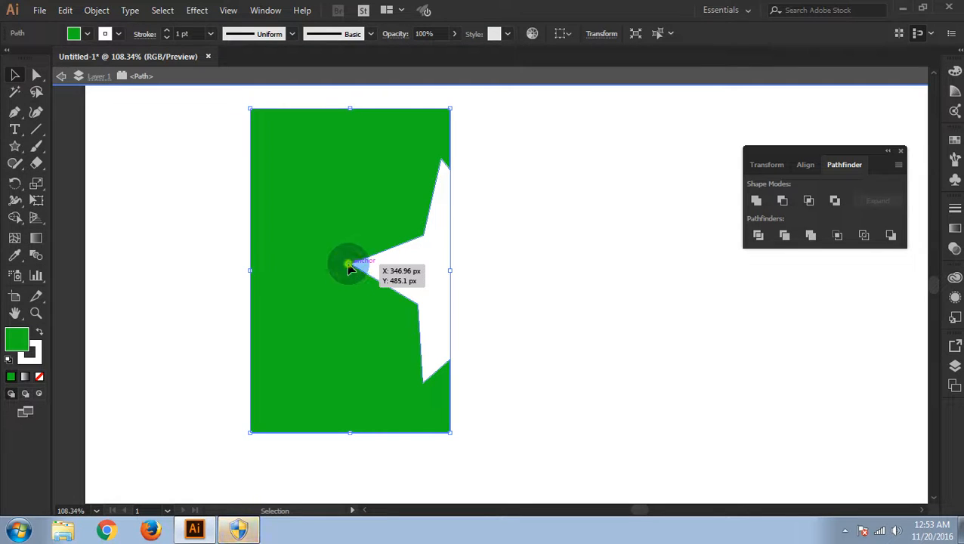
{"action": "double_click", "coordinate": [314, 97]}
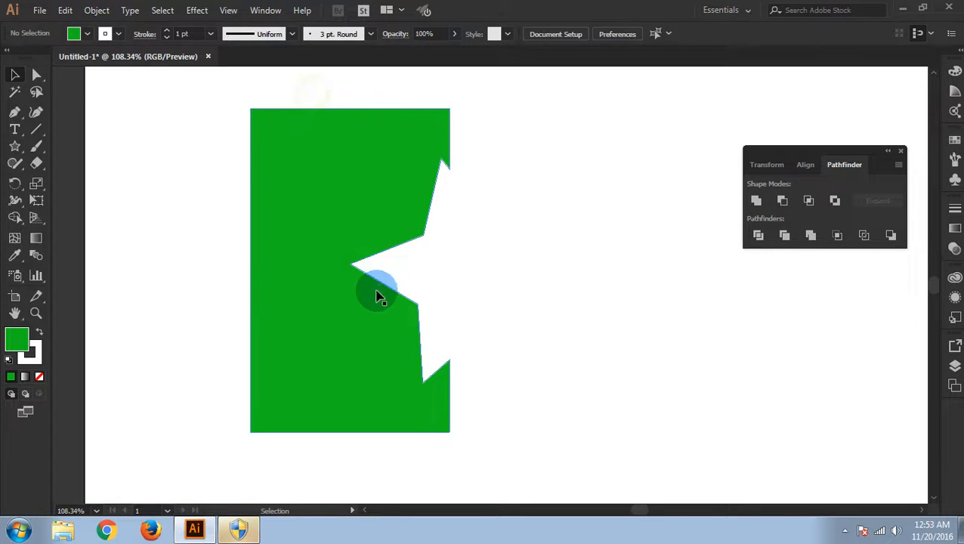
{"action": "left_click", "coordinate": [349, 268]}
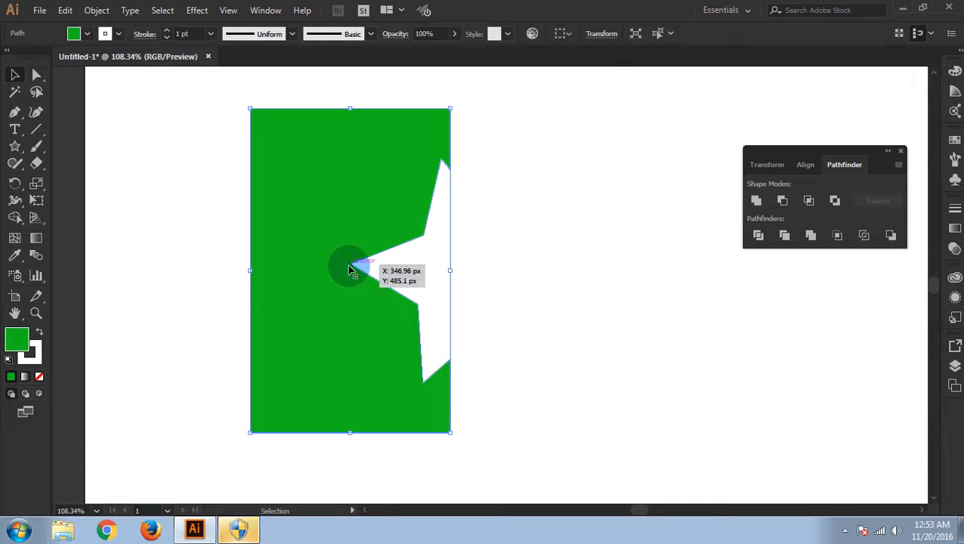
Show the rulers and place two vertical guides, at about 300 px and at the notch's inner tip
{"action": "key", "text": "v"}
{"action": "key", "text": "ctrl+r"}
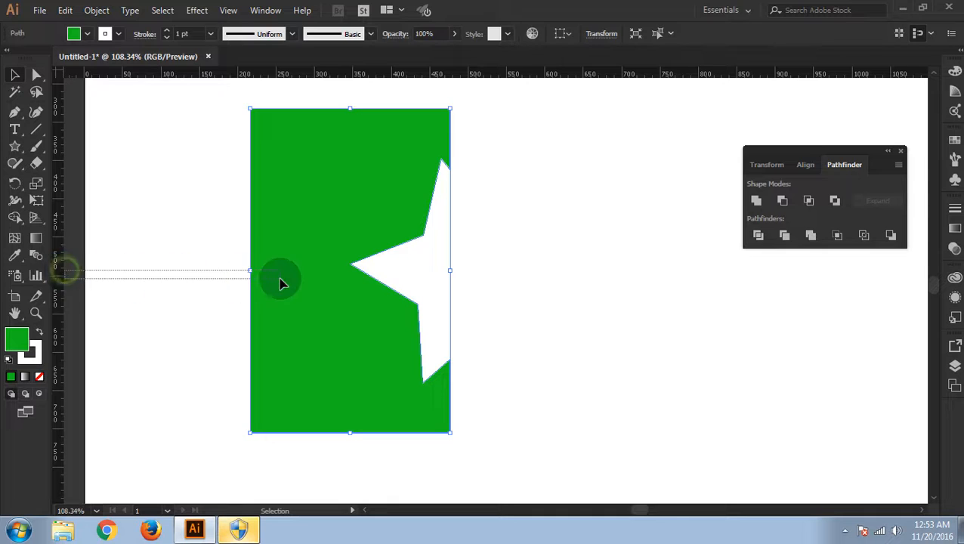
{"action": "left_click_drag", "start_coordinate": [56, 268], "coordinate": [316, 269]}
{"action": "left_click", "coordinate": [355, 279]}
{"action": "left_click_drag", "start_coordinate": [66, 276], "coordinate": [353, 268]}
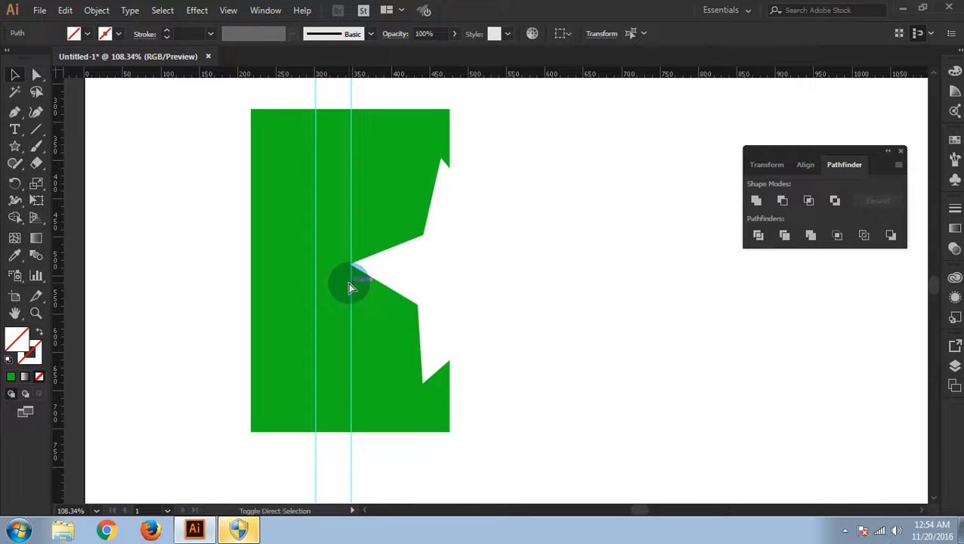
Toggle the visibility of the guides and the grid
{"action": "key", "text": "Delete"}
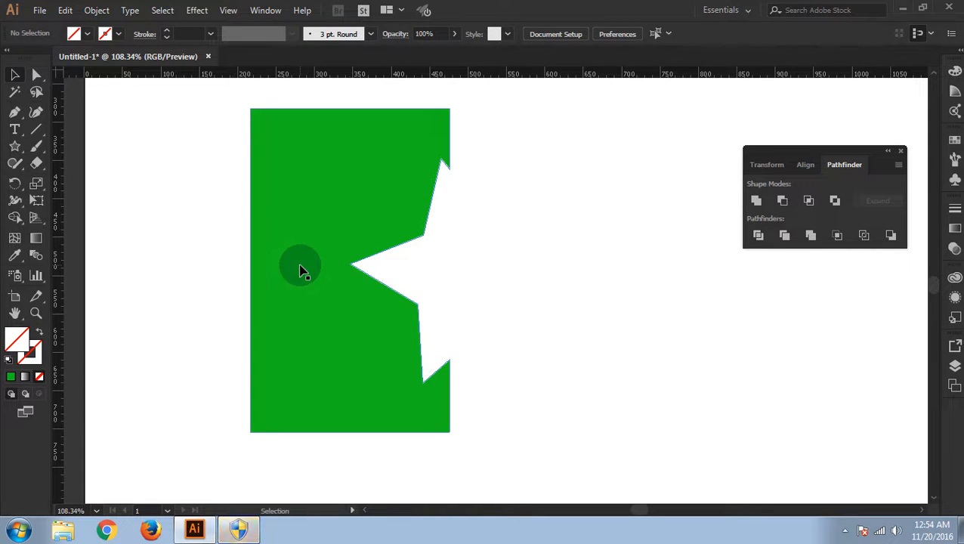
{"action": "key", "text": "ctrl+apostrophe"}
{"action": "key", "text": "ctrl+apostrophe"}
{"action": "key", "text": "ctrl+semicolon"}
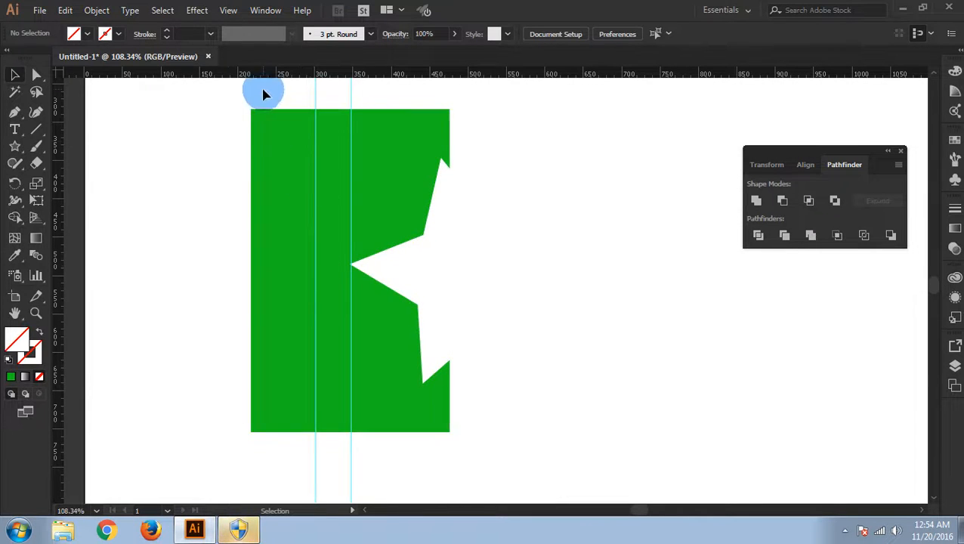
Select both vertical guides and delete them
{"action": "left_click_drag", "start_coordinate": [317, 477], "coordinate": [416, 492]}
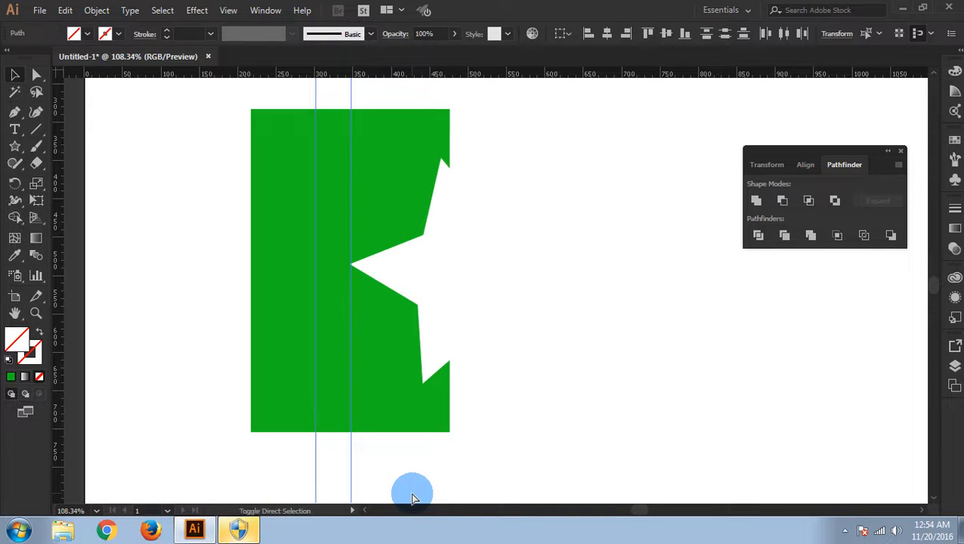
{"action": "left_click_drag", "start_coordinate": [389, 483], "coordinate": [253, 454]}
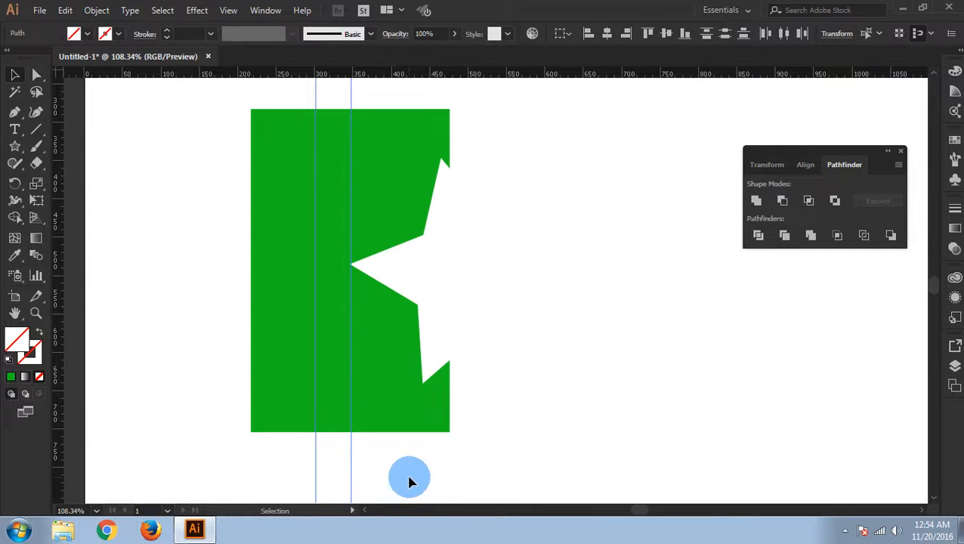
{"action": "left_click_drag", "start_coordinate": [406, 474], "coordinate": [255, 463]}
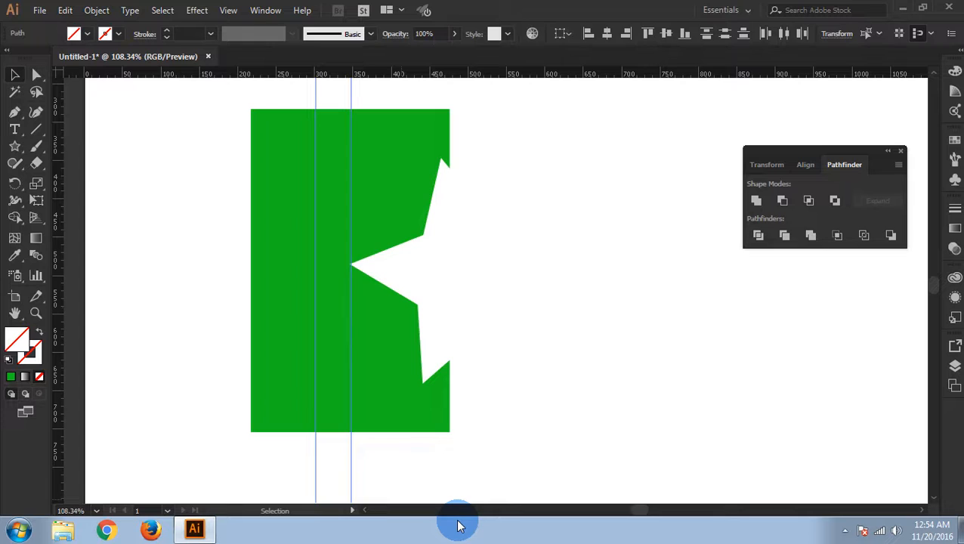
{"action": "key", "text": "Delete"}
{"action": "right_click", "coordinate": [609, 355]}
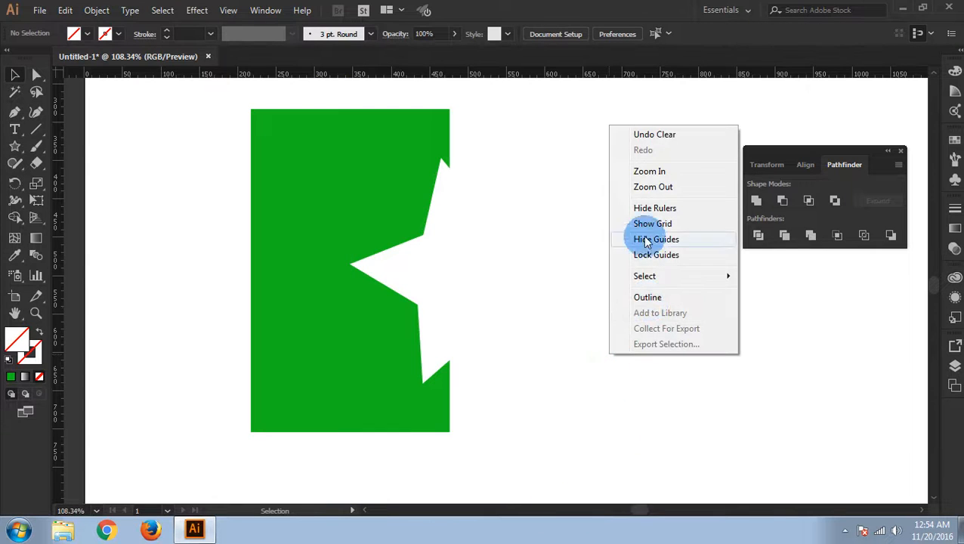
{"action": "left_click", "coordinate": [535, 265]}
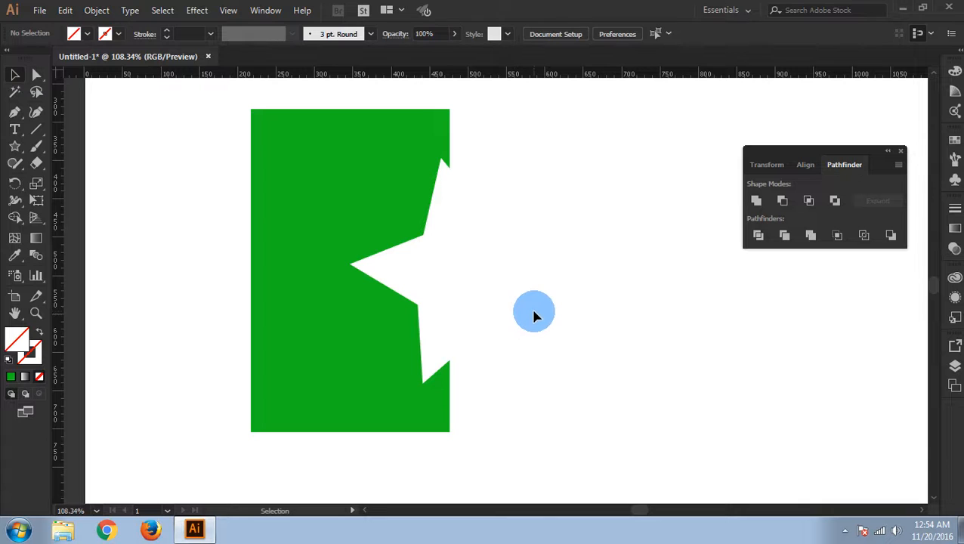
Select only the anchor point at the notch's inner tip with the Direct Selection tool
{"action": "left_click", "coordinate": [351, 271]}
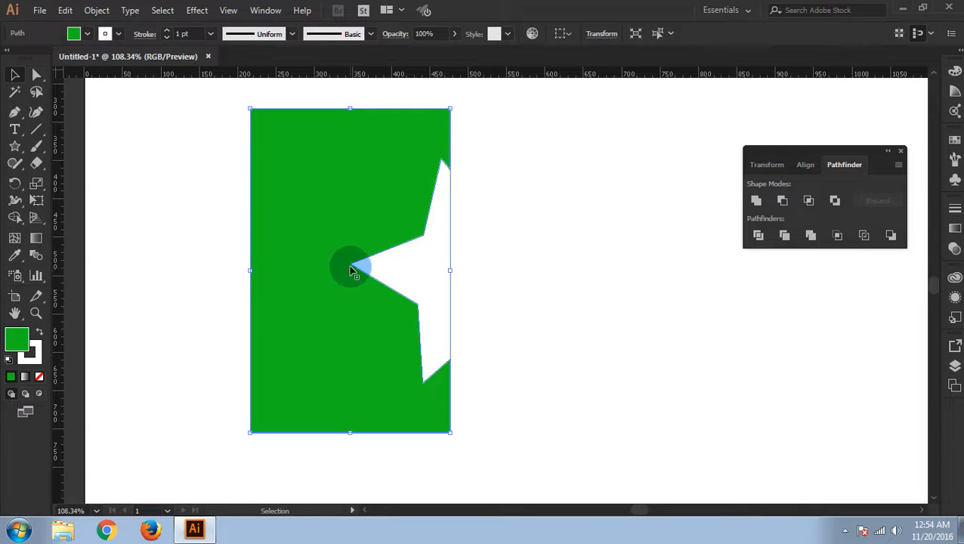
{"action": "left_click", "coordinate": [514, 271]}
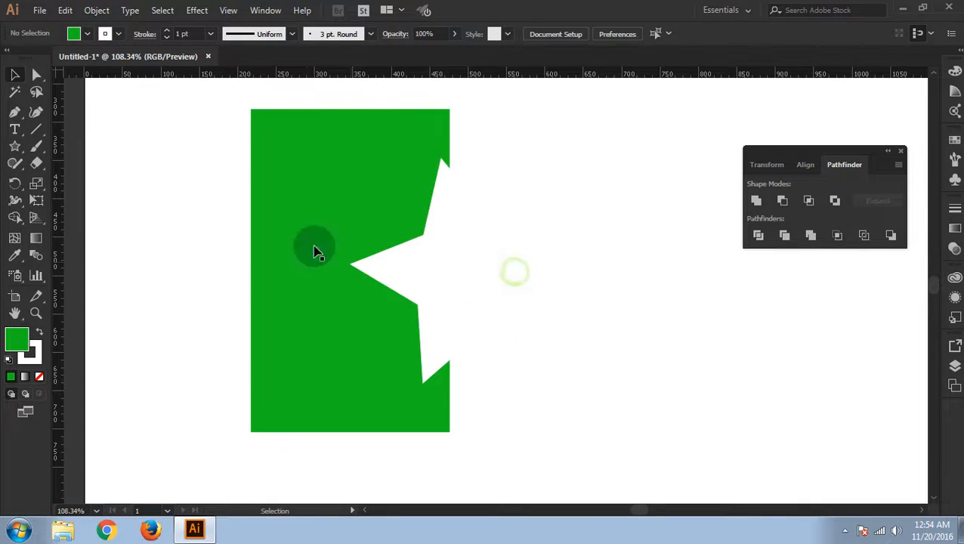
{"action": "left_click", "coordinate": [36, 77]}
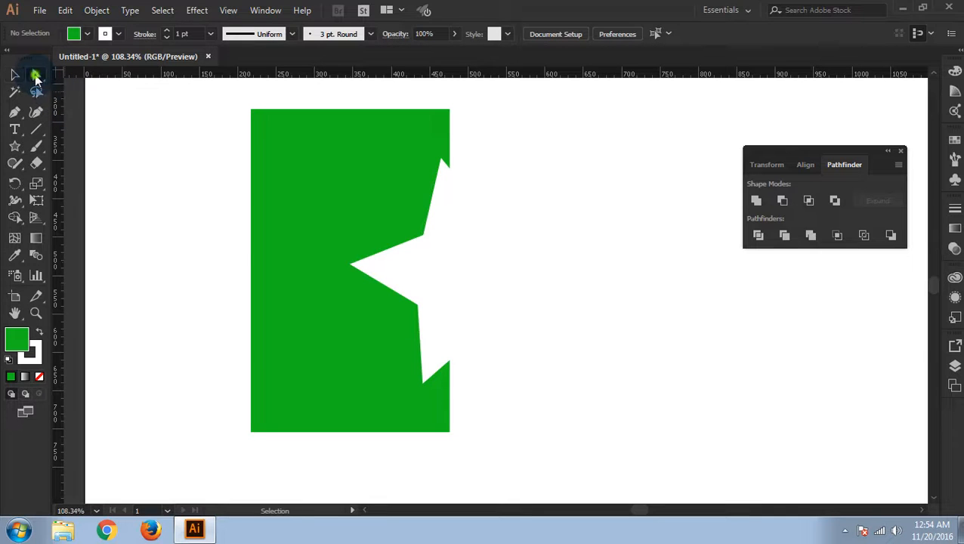
{"action": "left_click", "coordinate": [36, 76]}
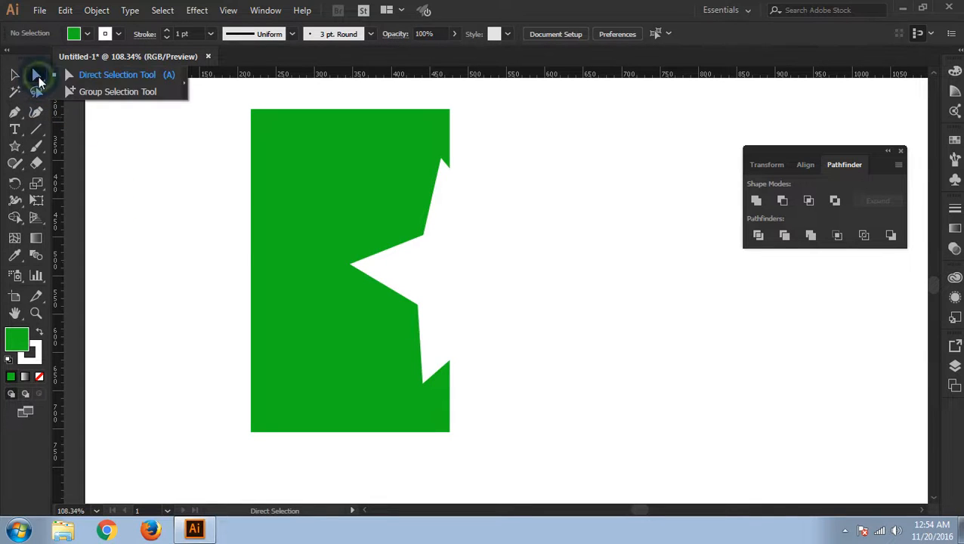
{"action": "left_click", "coordinate": [98, 76]}
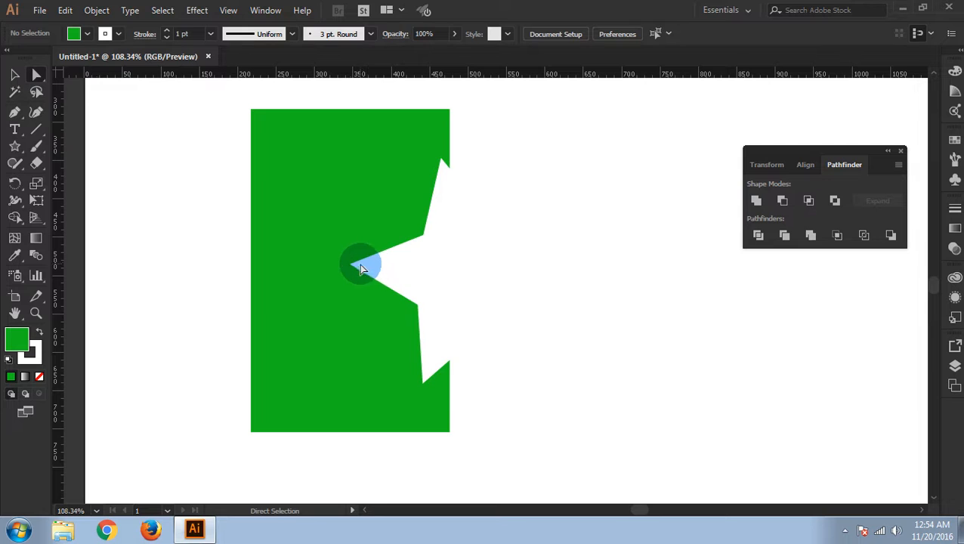
{"action": "left_click", "coordinate": [356, 276]}
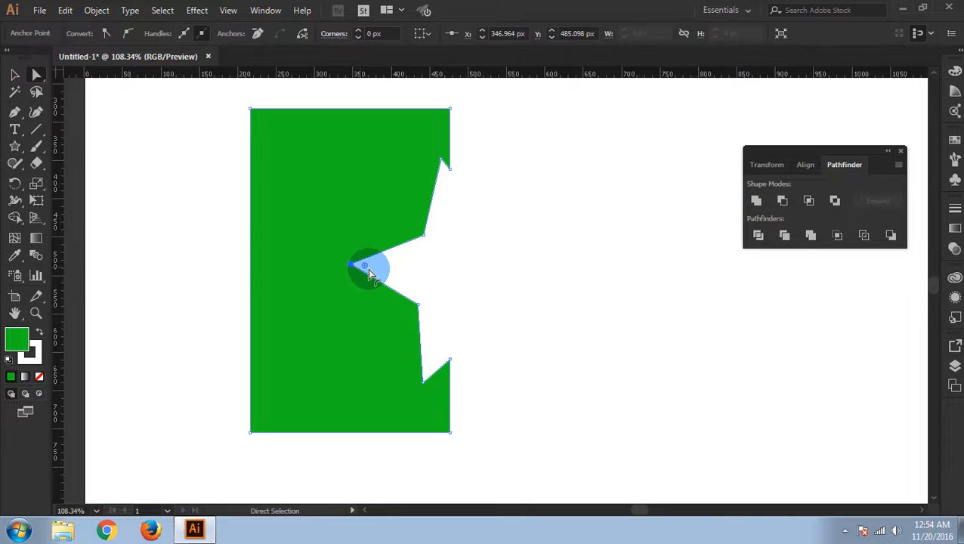
Round the notch's inner tip corner to about 50 px and restore it to a sharp point
{"action": "left_click_drag", "start_coordinate": [339, 265], "coordinate": [444, 283]}
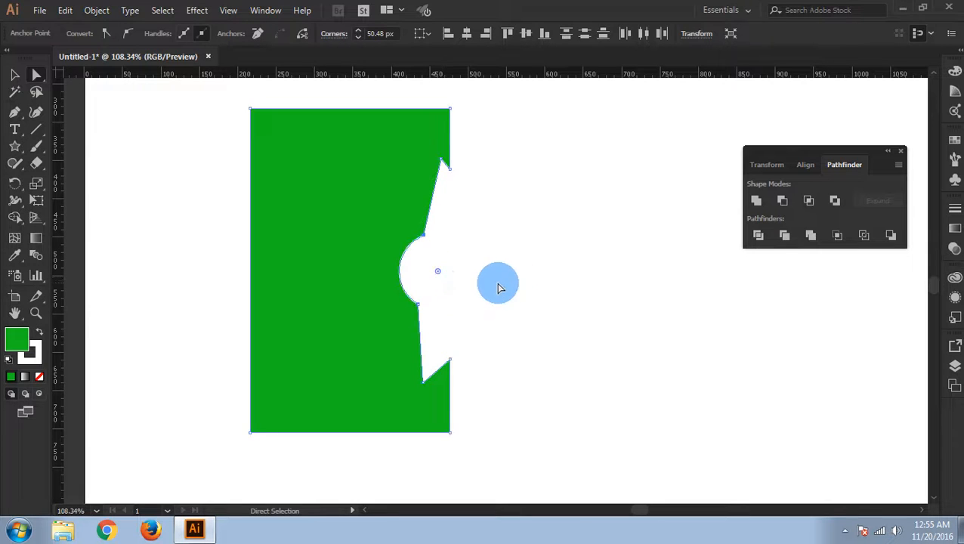
{"action": "left_click_drag", "start_coordinate": [446, 273], "coordinate": [340, 278]}
{"action": "left_click", "coordinate": [462, 284]}
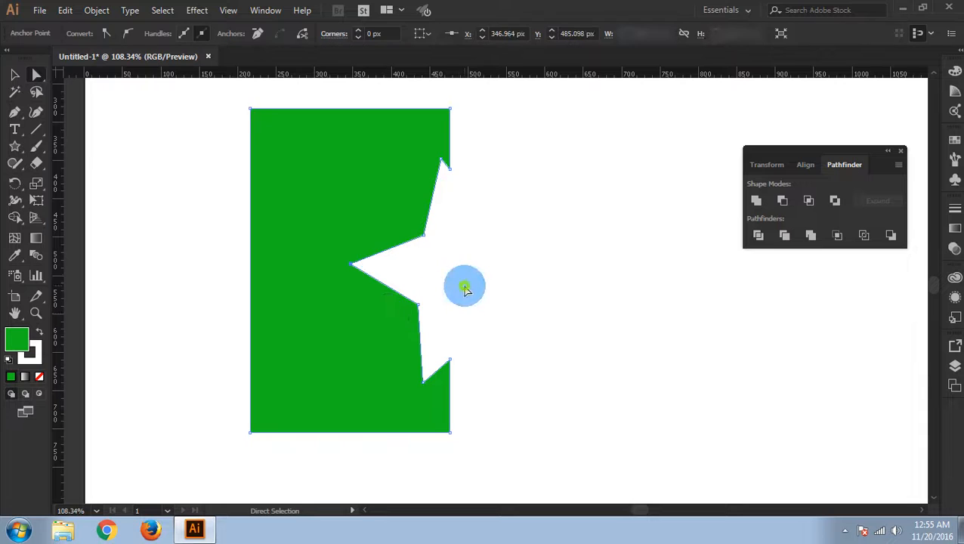
Move the notch's inner tip anchor left past the shape's left edge to X 25.964 px
{"action": "left_click", "coordinate": [349, 267]}
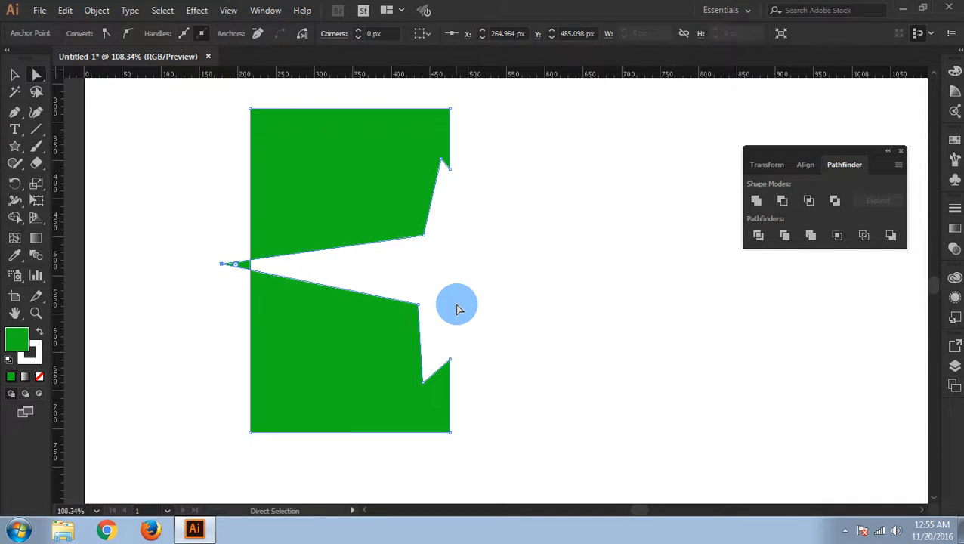
{"action": "key", "text": "Left"}
{"action": "key", "text": "Left"}
{"action": "key", "text": "Left"}
{"action": "key", "text": "Left"}
{"action": "key", "text": "Left"}
{"action": "key", "text": "Left"}
{"action": "key", "text": "Left"}
{"action": "key", "text": "Left"}
{"action": "key", "text": "Left"}
{"action": "key", "text": "Left"}
{"action": "key", "text": "Left"}
{"action": "key", "text": "Left"}
{"action": "key", "text": "Left"}
{"action": "key", "text": "Left"}
{"action": "key", "text": "Left"}
{"action": "key", "text": "Left"}
{"action": "key", "text": "Left"}
{"action": "key", "text": "Left"}
{"action": "key", "text": "Left"}
{"action": "key", "text": "Left"}
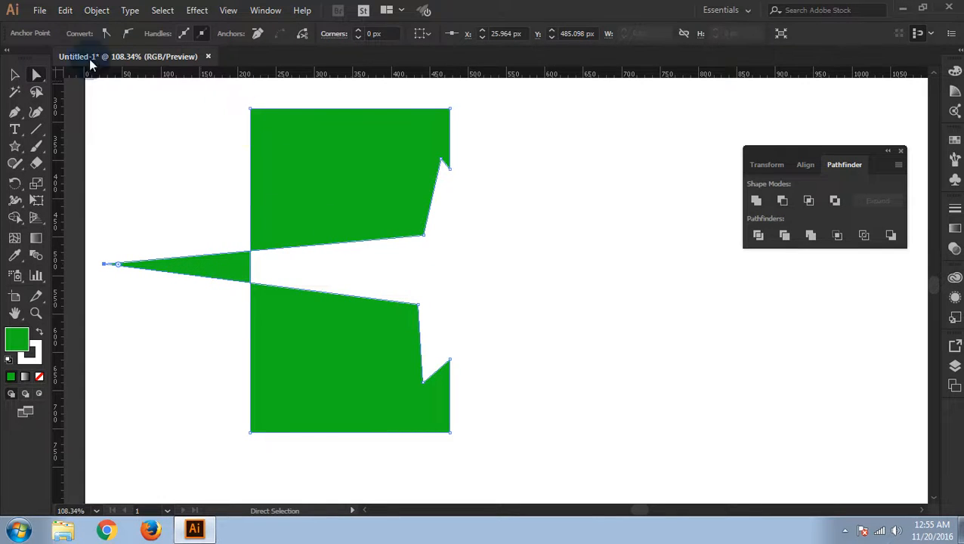
Move the whole green shape to the right and rotate it 90 degrees clockwise so its spike points up
{"action": "left_click", "coordinate": [15, 74]}
{"action": "left_click", "coordinate": [579, 317]}
{"action": "left_click_drag", "start_coordinate": [360, 218], "coordinate": [464, 250]}
{"action": "left_click", "coordinate": [662, 348]}
{"action": "left_click", "coordinate": [544, 176]}
{"action": "left_click_drag", "start_coordinate": [565, 138], "coordinate": [528, 410]}
{"action": "left_click", "coordinate": [662, 390]}
Scale the green shape down proportionally to about 260 px wide and reposition it on the artboard
{"action": "left_click_drag", "start_coordinate": [518, 365], "coordinate": [528, 317]}
{"action": "left_click_drag", "start_coordinate": [555, 427], "coordinate": [436, 298]}
{"action": "left_click", "coordinate": [542, 372]}
{"action": "left_click_drag", "start_coordinate": [409, 254], "coordinate": [454, 295]}
{"action": "left_click", "coordinate": [596, 396]}
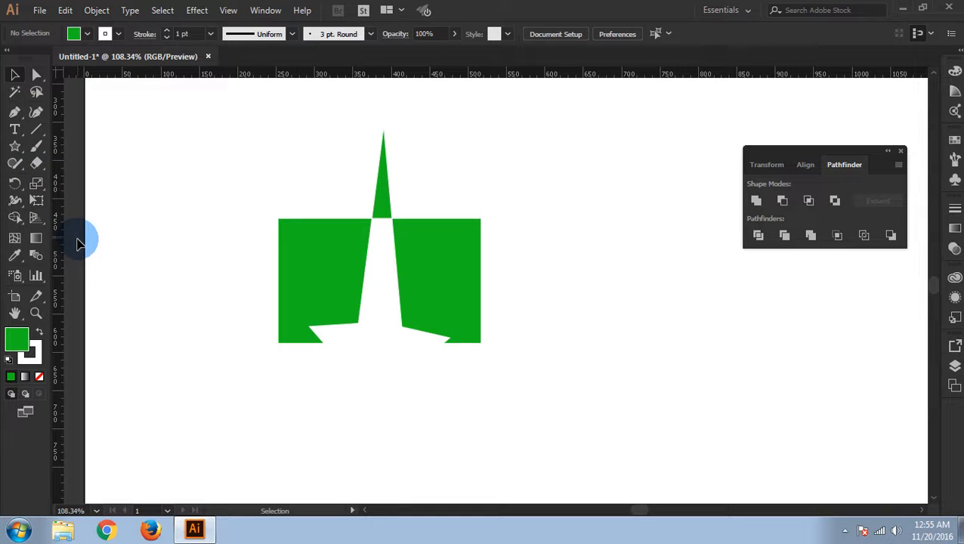
Draw an ellipse of about 121 by 101 px beside the green shape and fill it with light green
{"action": "left_click_drag", "start_coordinate": [20, 150], "coordinate": [113, 182]}
{"action": "left_click_drag", "start_coordinate": [538, 259], "coordinate": [623, 334]}
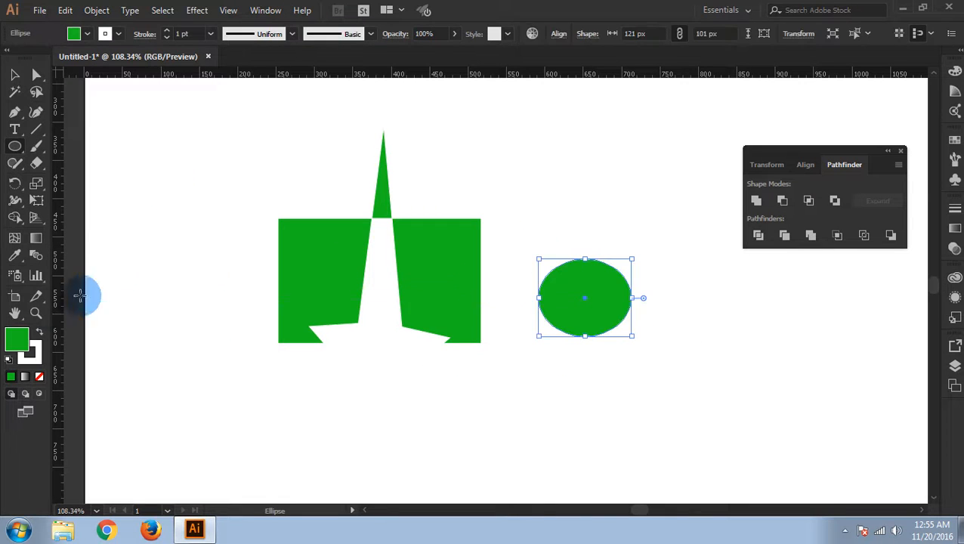
{"action": "double_click", "coordinate": [18, 340]}
{"action": "left_click", "coordinate": [408, 200]}
{"action": "left_click", "coordinate": [344, 188]}
{"action": "left_click", "coordinate": [616, 177]}
Place light green ellipses over both upper outer corners of the green rectangle, centring one on each corner
{"action": "left_click", "coordinate": [16, 74]}
{"action": "left_click_drag", "start_coordinate": [570, 303], "coordinate": [289, 237]}
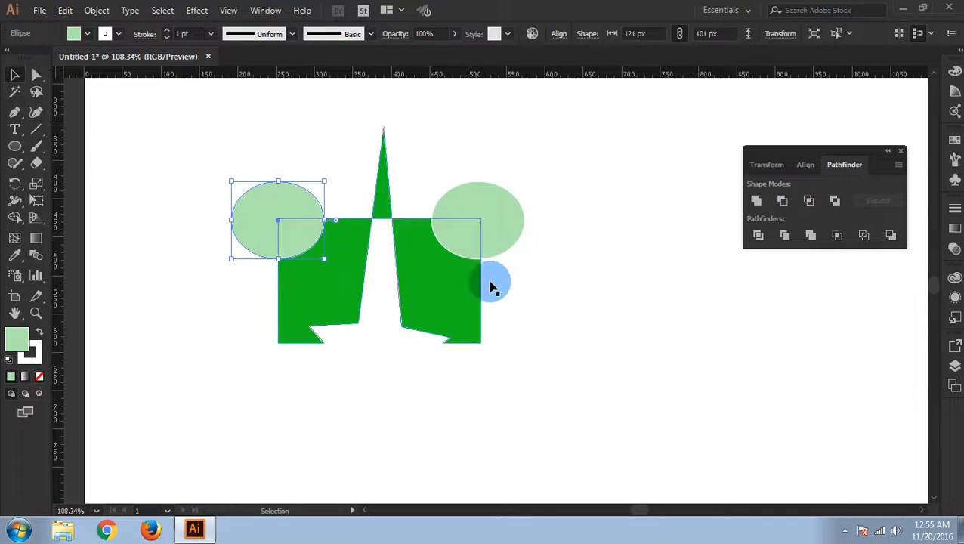
{"action": "left_click", "coordinate": [439, 288]}
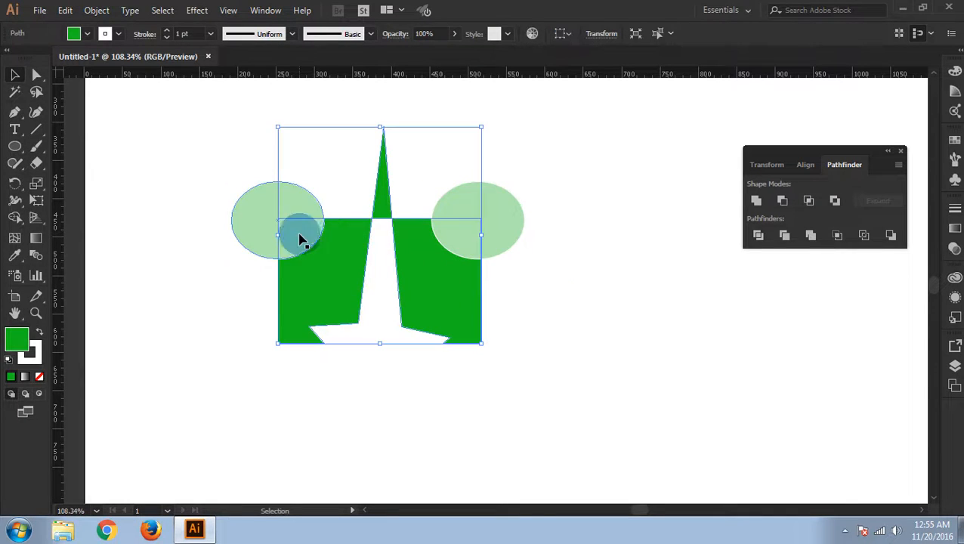
{"action": "left_click", "coordinate": [505, 308]}
Subtract the right ellipse from the green shape with Minus Front
{"action": "left_click_drag", "start_coordinate": [548, 370], "coordinate": [438, 198]}
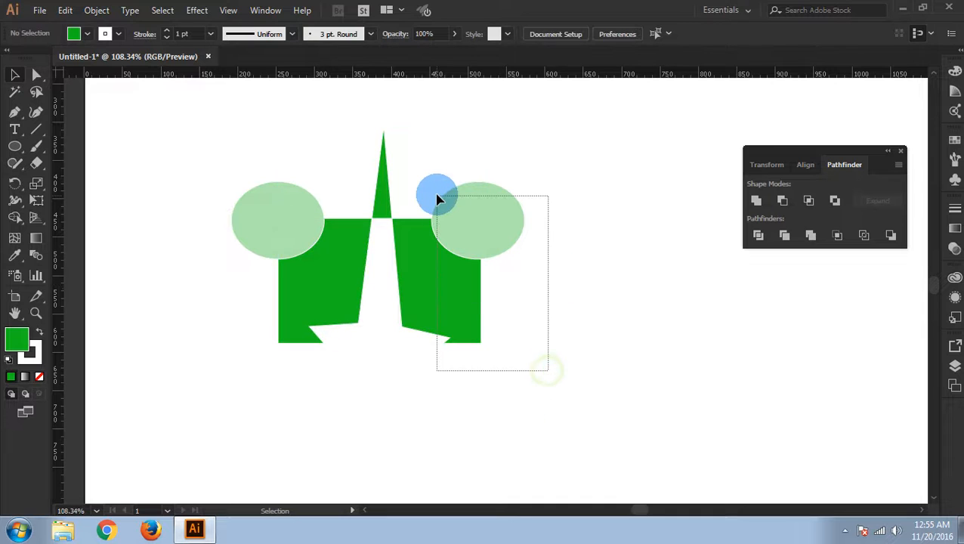
{"action": "left_click", "coordinate": [628, 436]}
{"action": "left_click", "coordinate": [498, 249]}
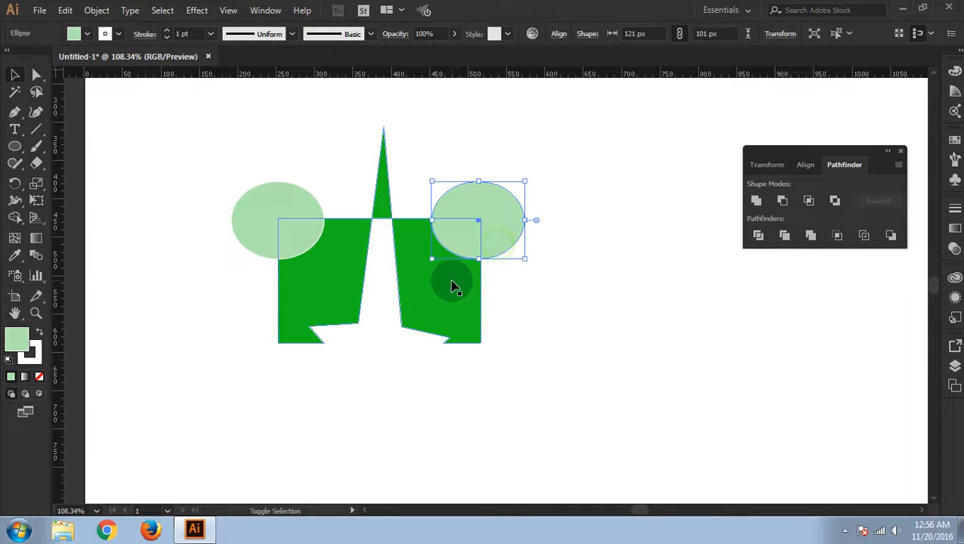
{"action": "left_click", "coordinate": [452, 284], "text": "shift"}
{"action": "left_click", "coordinate": [782, 200]}
{"action": "left_click", "coordinate": [535, 345]}
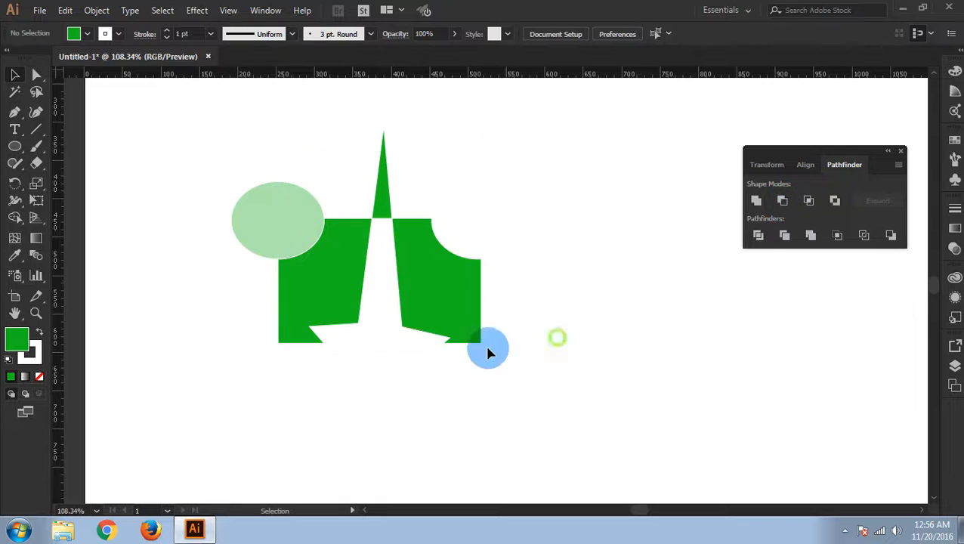
Try to subtract the left ellipse from the grouped green shape with Minus Front and undo each attempt
{"action": "left_click_drag", "start_coordinate": [209, 150], "coordinate": [342, 429]}
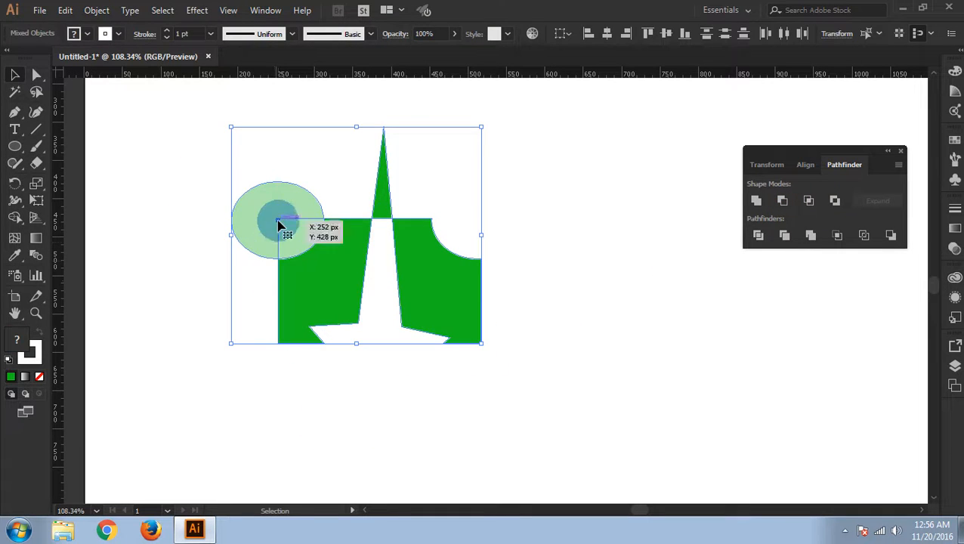
{"action": "left_click", "coordinate": [782, 201]}
{"action": "key", "text": "ctrl+z"}
{"action": "left_click", "coordinate": [596, 340]}
{"action": "left_click", "coordinate": [258, 209]}
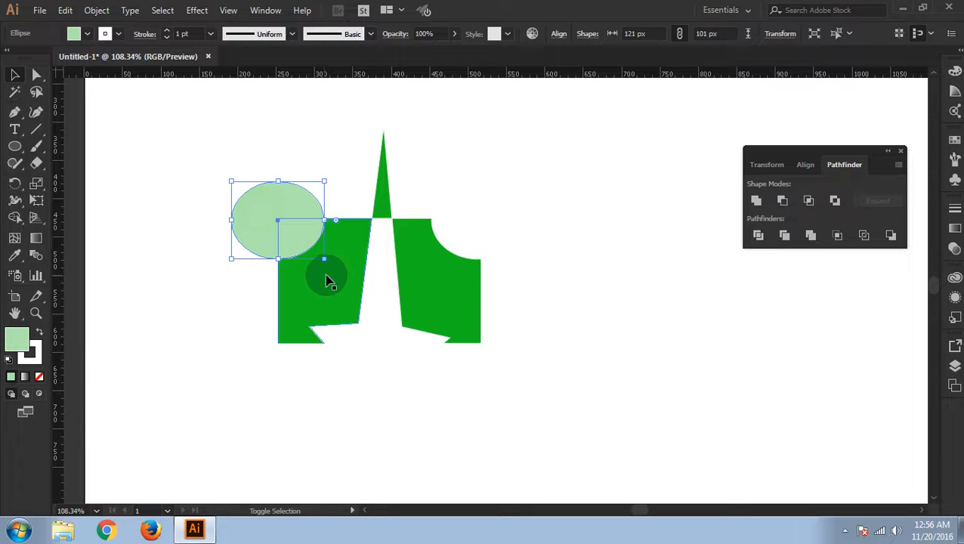
{"action": "left_click", "coordinate": [332, 291], "text": "shift"}
{"action": "left_click", "coordinate": [783, 201]}
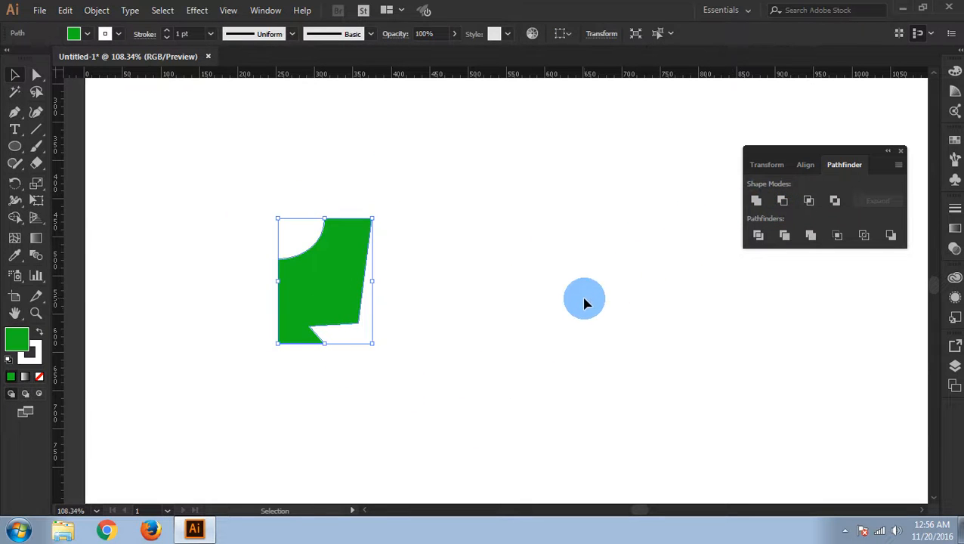
{"action": "key", "text": "ctrl+z"}
{"action": "left_click", "coordinate": [583, 366]}
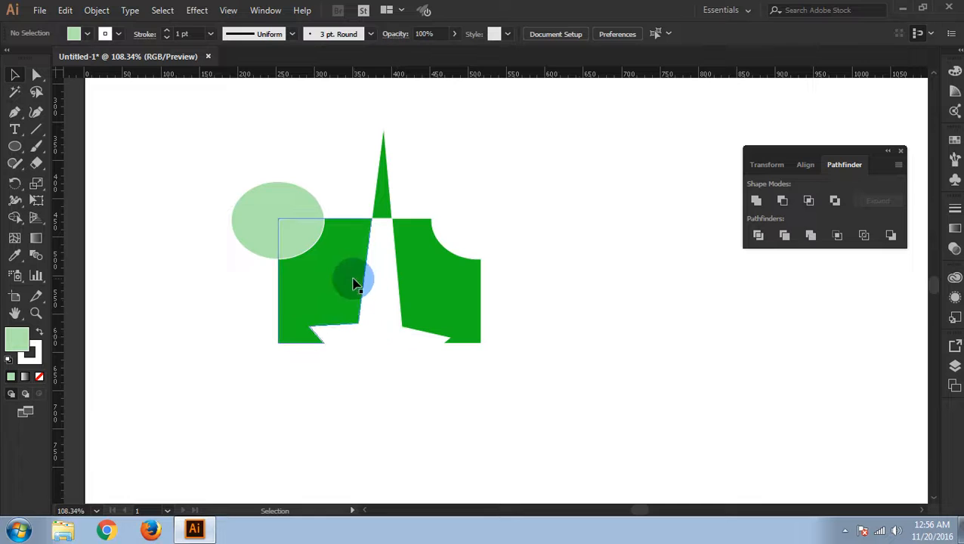
Isolate the green group and check whether its left piece can be selected together with the light green ellipse
{"action": "left_click", "coordinate": [268, 250]}
{"action": "left_click", "coordinate": [409, 383]}
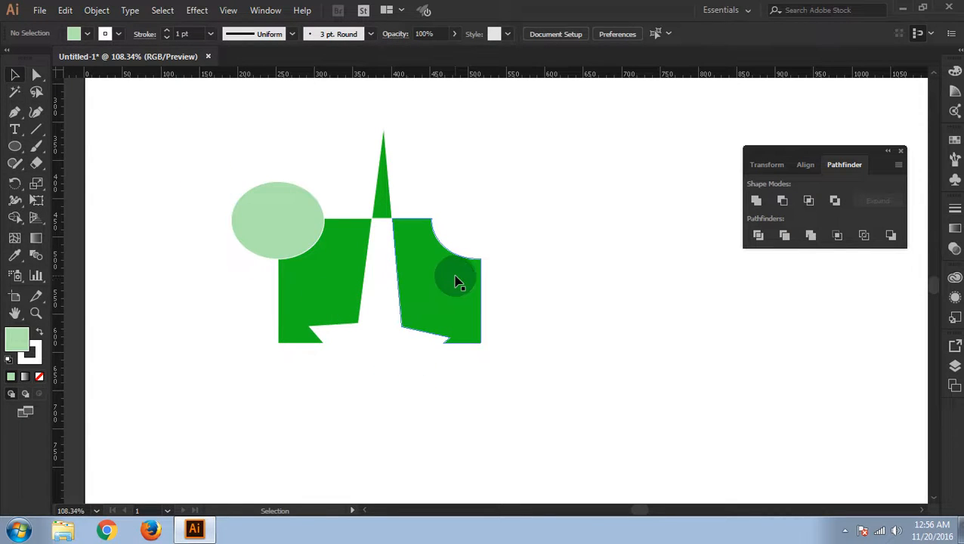
{"action": "left_click", "coordinate": [330, 241]}
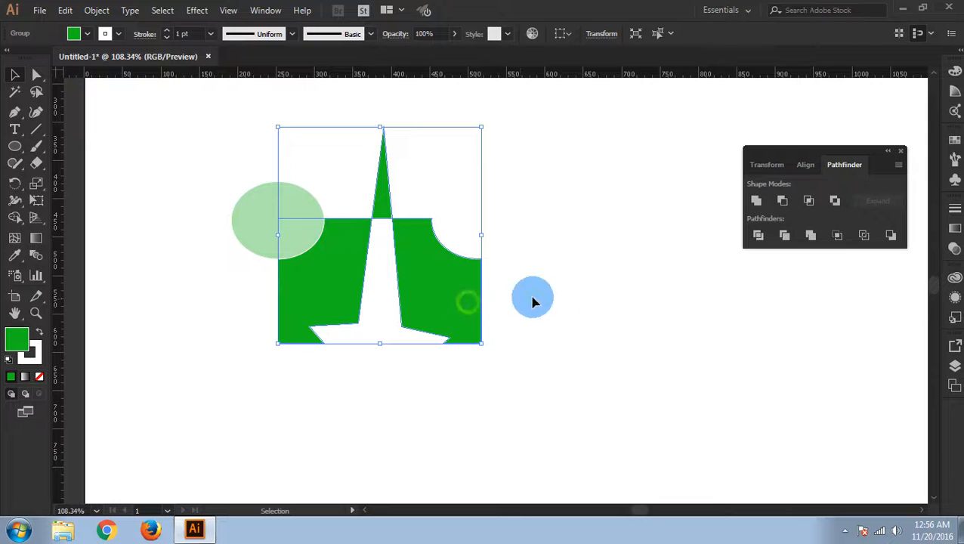
{"action": "left_click", "coordinate": [588, 276]}
{"action": "double_click", "coordinate": [351, 253]}
{"action": "left_click", "coordinate": [351, 254]}
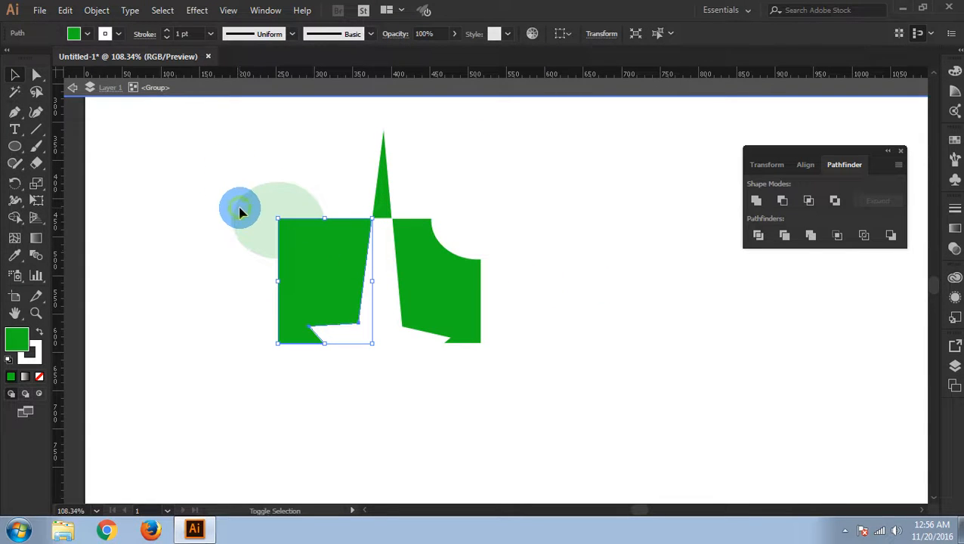
{"action": "double_click", "coordinate": [327, 172]}
{"action": "left_click_drag", "start_coordinate": [226, 219], "coordinate": [345, 388]}
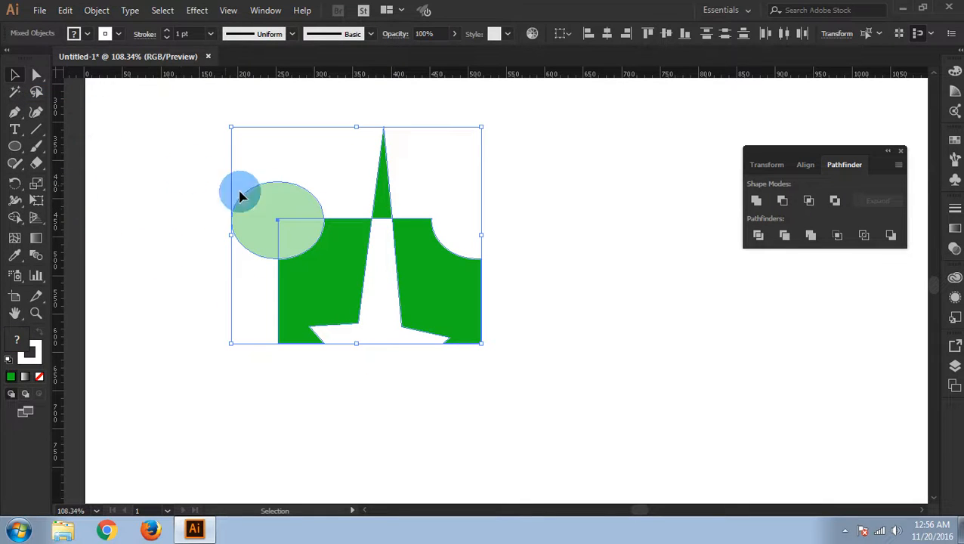
{"action": "left_click", "coordinate": [544, 299]}
{"action": "left_click", "coordinate": [427, 263]}
{"action": "double_click", "coordinate": [427, 273]}
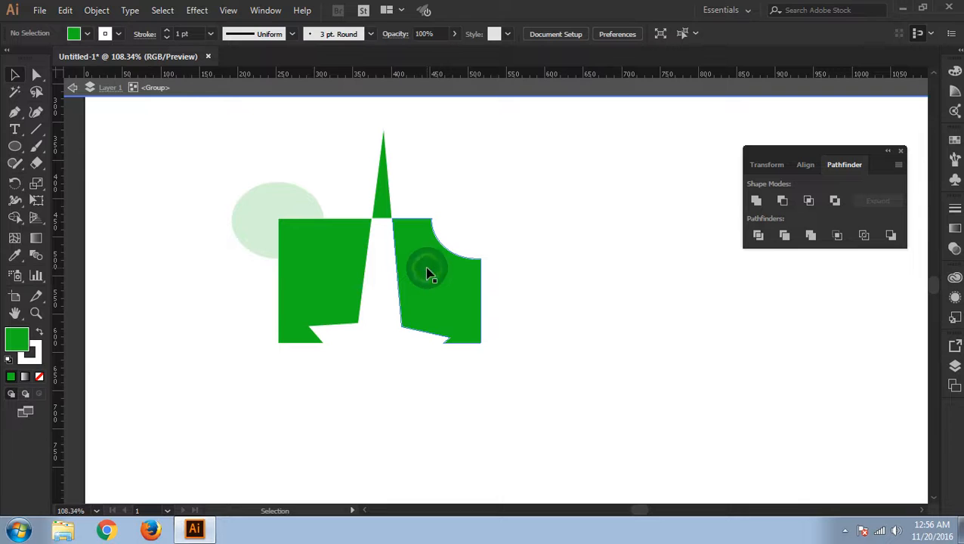
{"action": "double_click", "coordinate": [490, 233]}
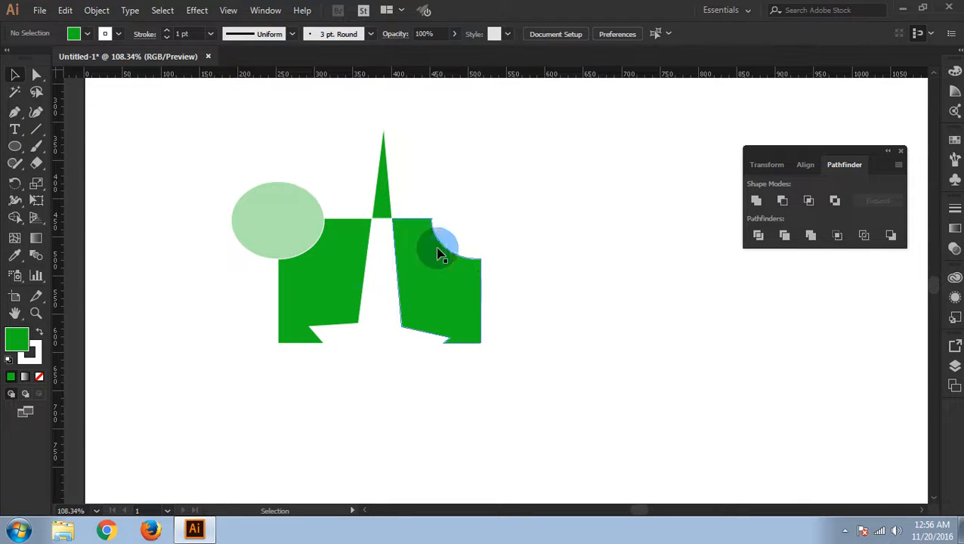
Isolate the green group to examine its separate pieces individually, and exit isolation mode
{"action": "double_click", "coordinate": [381, 200]}
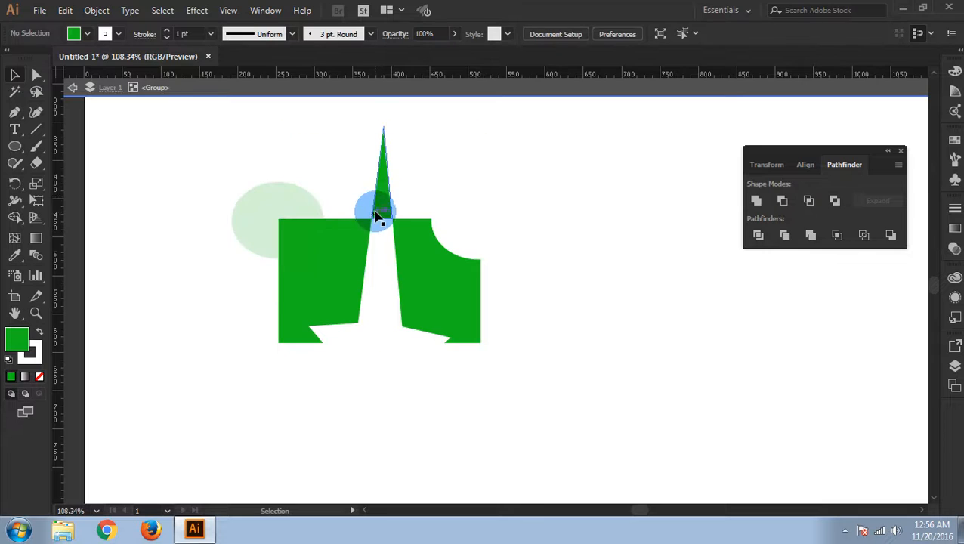
{"action": "left_click", "coordinate": [377, 220]}
{"action": "left_click", "coordinate": [333, 247]}
{"action": "left_click", "coordinate": [415, 264]}
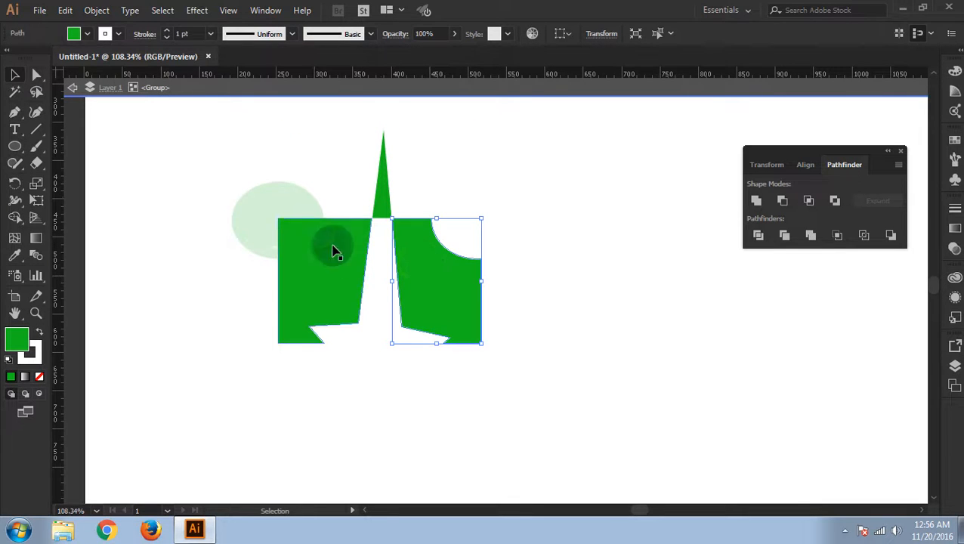
{"action": "left_click", "coordinate": [390, 236]}
{"action": "left_click", "coordinate": [554, 257]}
{"action": "double_click", "coordinate": [571, 275]}
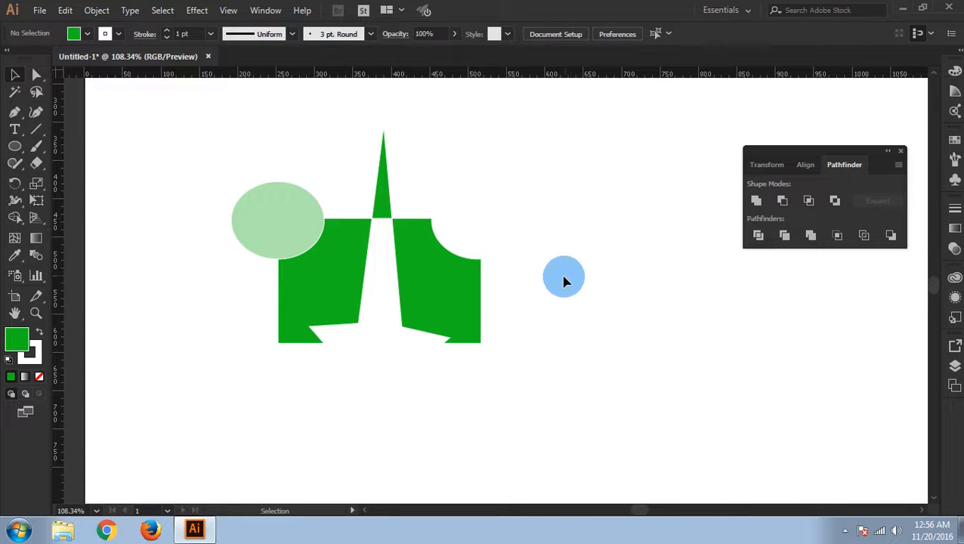
{"action": "left_click_drag", "start_coordinate": [186, 103], "coordinate": [540, 406]}
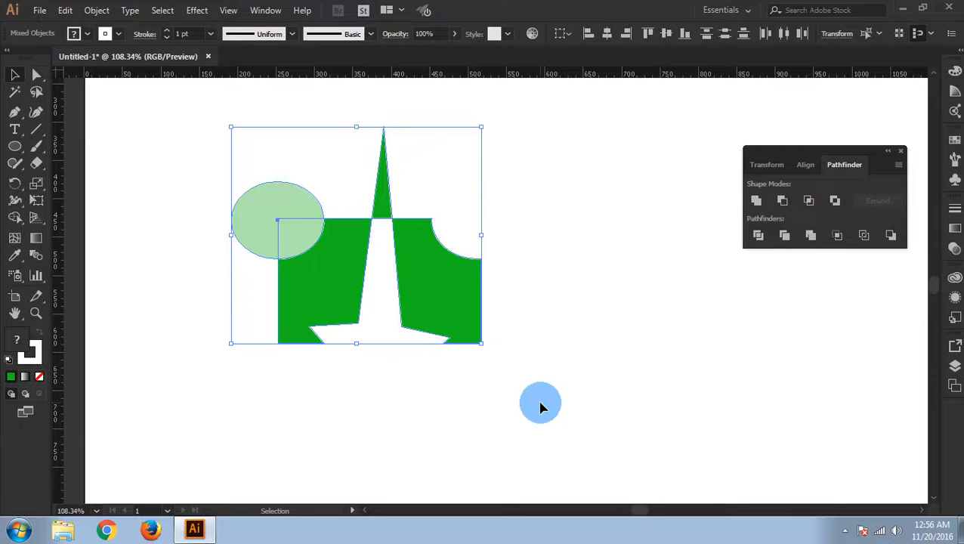
{"action": "key", "text": "ctrl+g"}
{"action": "key", "text": "a"}
{"action": "key", "text": "v"}
{"action": "key", "text": "ctrl+Tab"}
{"action": "key", "text": "ctrl+Tab"}
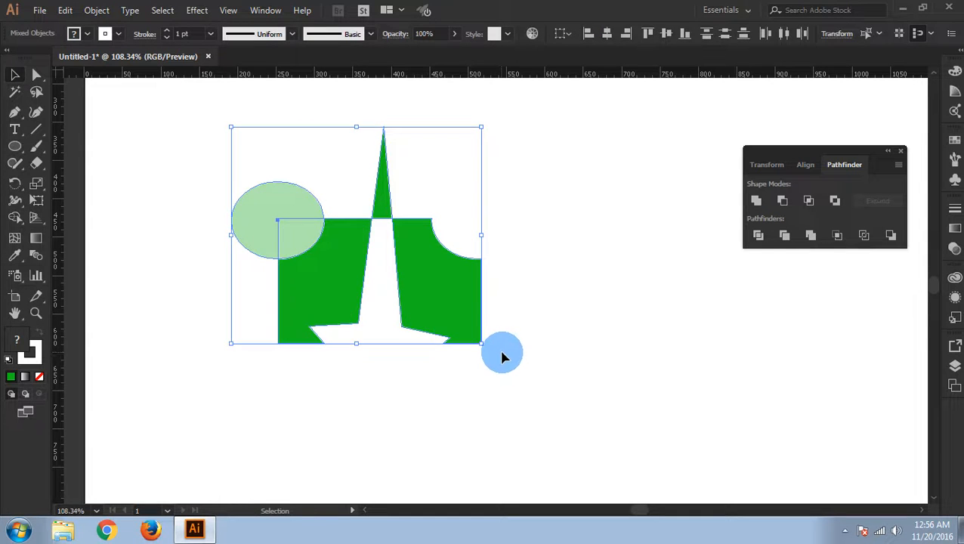
Move the green group right, clear of the light green ellipse, and ungroup it
{"action": "left_click", "coordinate": [504, 356]}
{"action": "left_click_drag", "start_coordinate": [447, 302], "coordinate": [508, 313]}
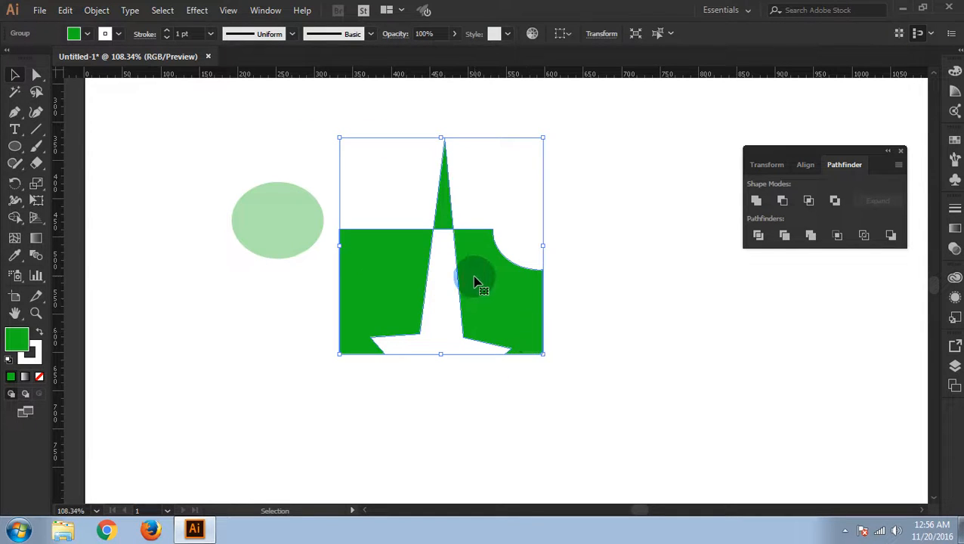
{"action": "right_click", "coordinate": [474, 282]}
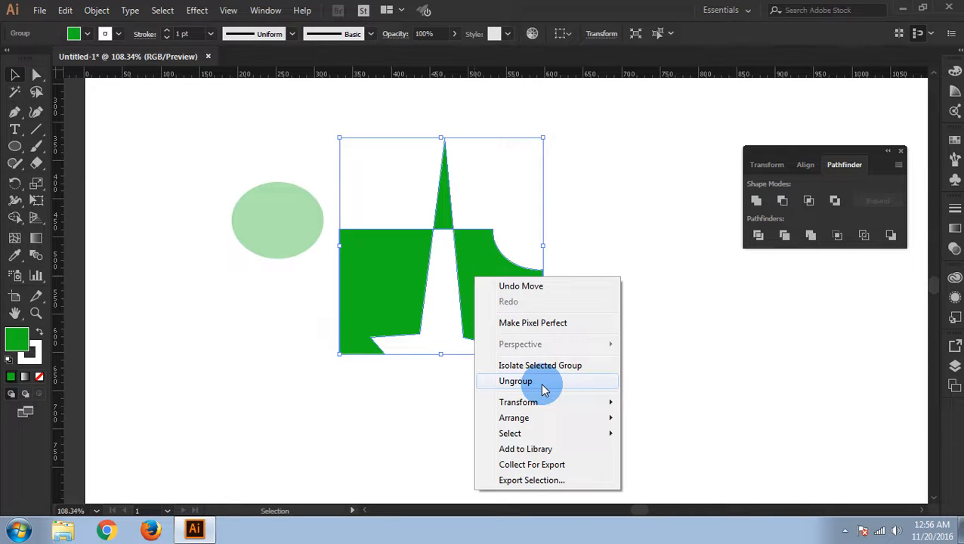
{"action": "left_click", "coordinate": [529, 381]}
{"action": "left_click", "coordinate": [604, 379]}
Test the ungrouped pieces by moving the right green piece on its own, and undo the move
{"action": "left_click_drag", "start_coordinate": [477, 303], "coordinate": [541, 306]}
{"action": "key", "text": "ctrl+z"}
{"action": "key", "text": "v"}
{"action": "left_click", "coordinate": [632, 287]}
{"action": "right_click", "coordinate": [504, 276]}
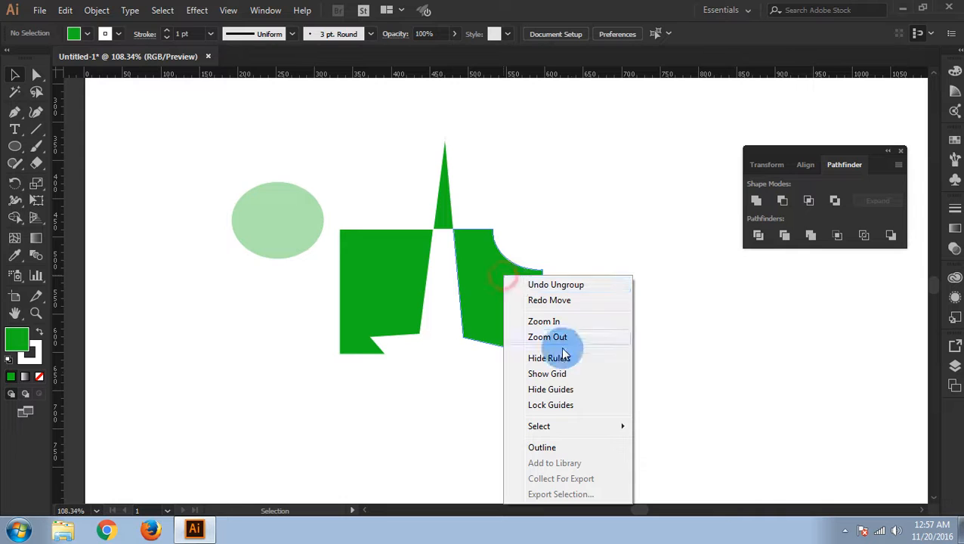
{"action": "left_click", "coordinate": [693, 399]}
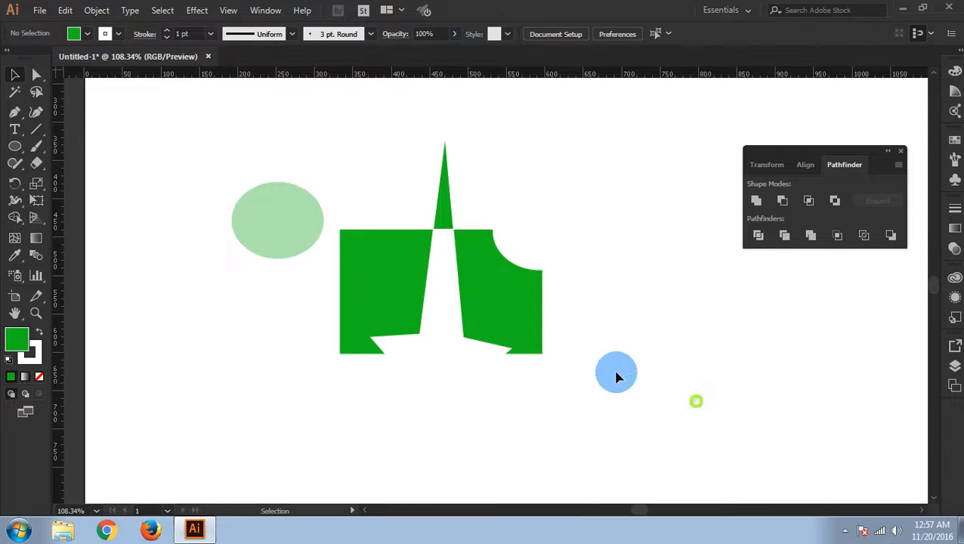
Centre the light green ellipse on the left piece's upper outer corner and subtract it with Minus Front
{"action": "left_click", "coordinate": [408, 281]}
{"action": "left_click", "coordinate": [290, 228]}
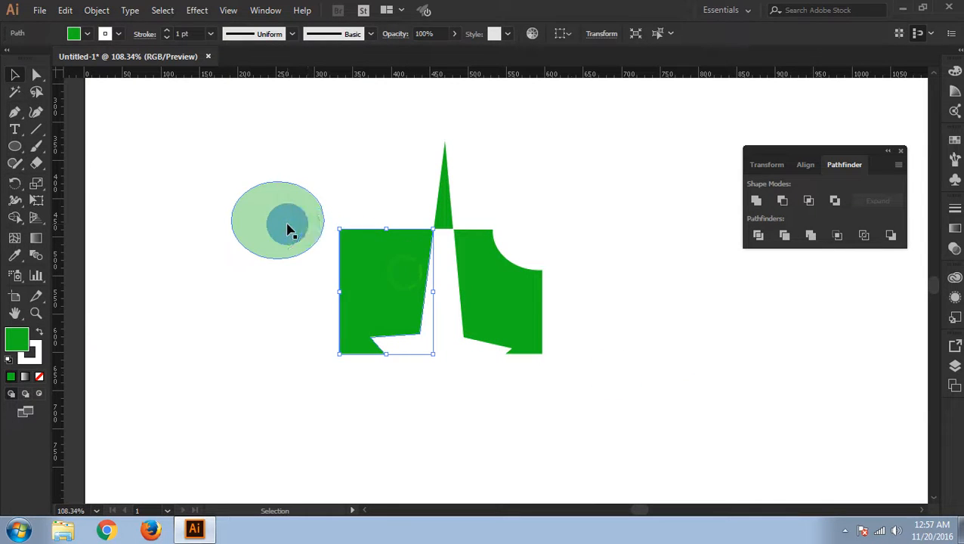
{"action": "left_click_drag", "start_coordinate": [282, 242], "coordinate": [344, 253]}
{"action": "left_click_drag", "start_coordinate": [238, 163], "coordinate": [418, 360]}
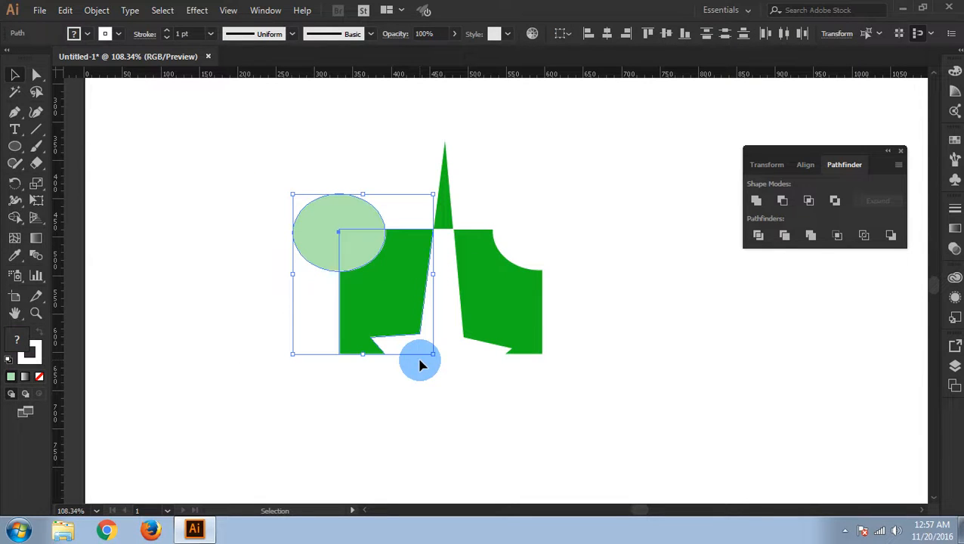
{"action": "left_click", "coordinate": [784, 202]}
{"action": "left_click", "coordinate": [598, 336]}
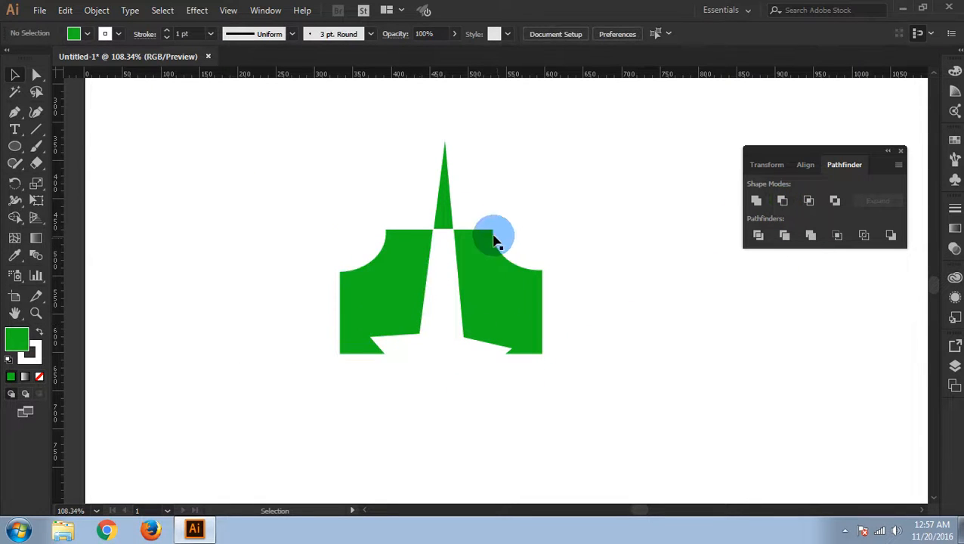
Group the spike and the two notched green pieces together
{"action": "left_click_drag", "start_coordinate": [282, 144], "coordinate": [619, 441]}
{"action": "key", "text": "ctrl+g"}
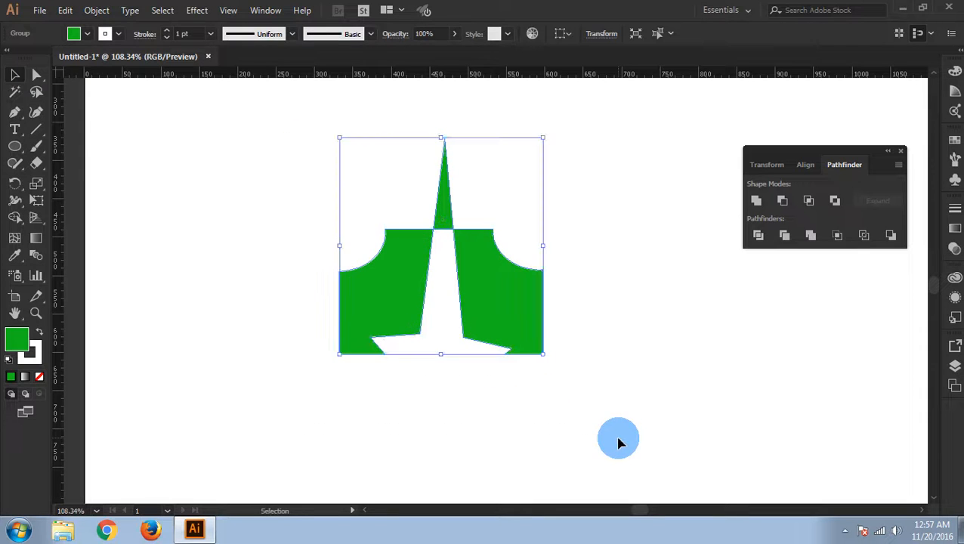
{"action": "left_click", "coordinate": [604, 436]}
Move the green group left, scale it down to about 210 px wide, and fit the artboard in the window
{"action": "left_click_drag", "start_coordinate": [494, 302], "coordinate": [397, 310]}
{"action": "left_click_drag", "start_coordinate": [445, 366], "coordinate": [393, 284]}
{"action": "left_click", "coordinate": [613, 413]}
{"action": "left_click", "coordinate": [423, 293]}
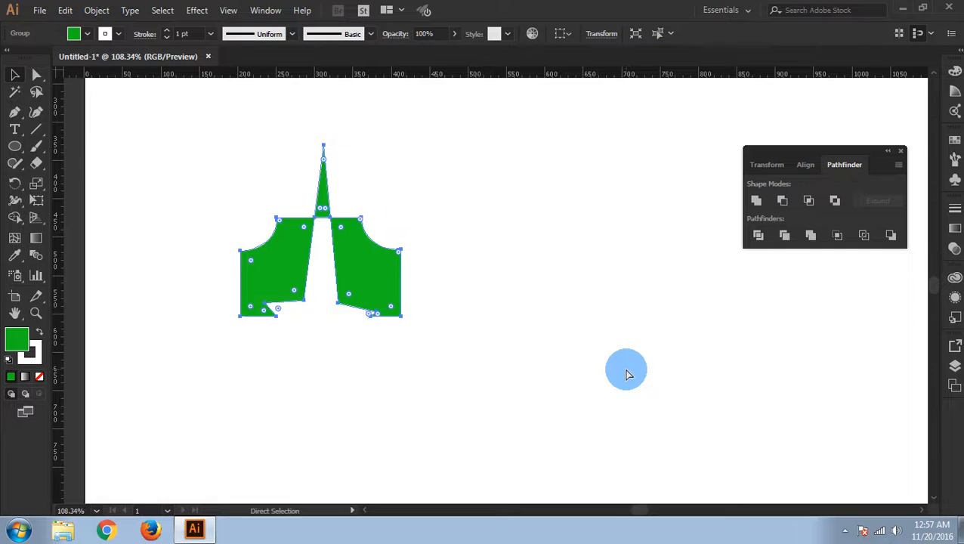
{"action": "key", "text": "ctrl+0"}
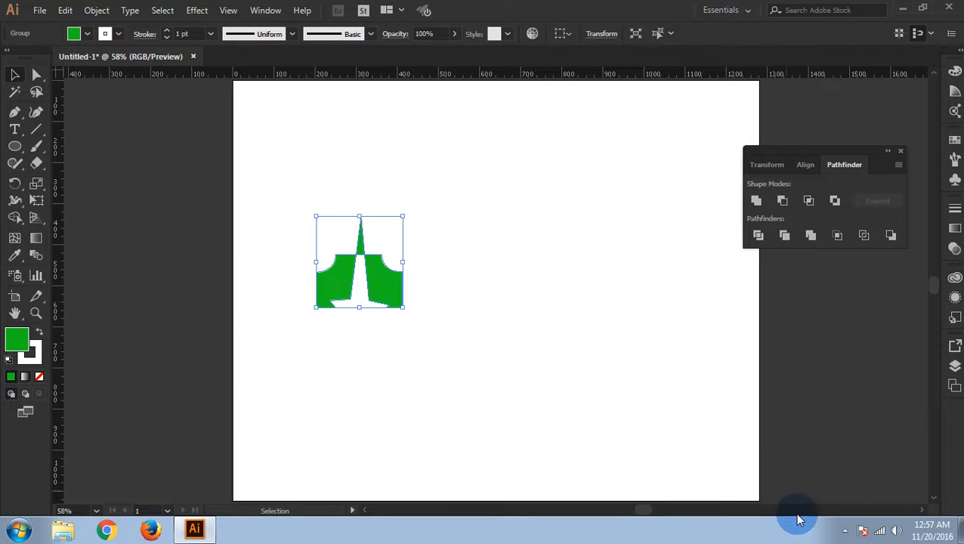